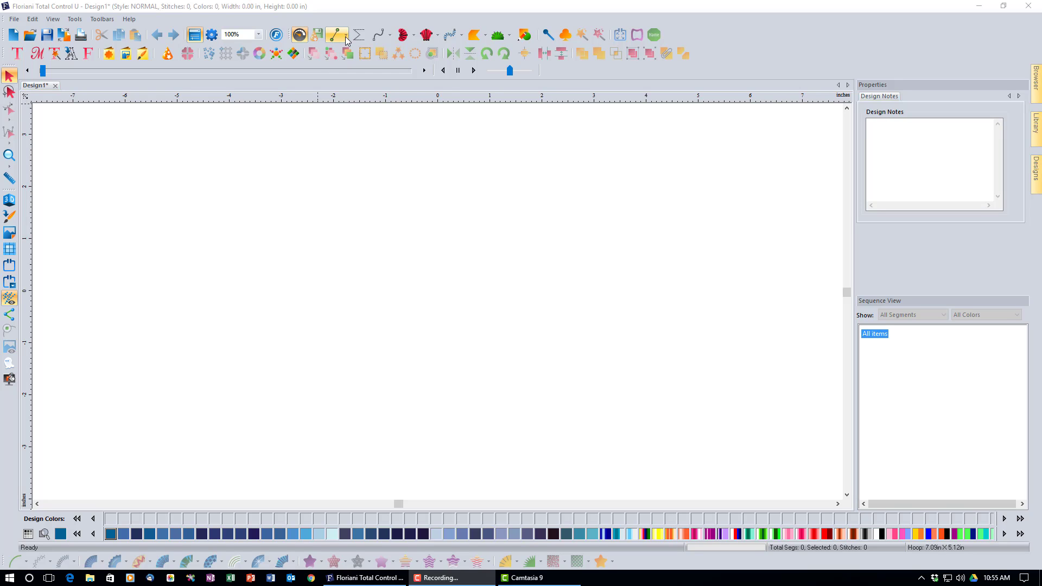
Draw a nearly horizontal two-point artwork line about 5.74 in long above the middle of the workspace.
click(348, 36)
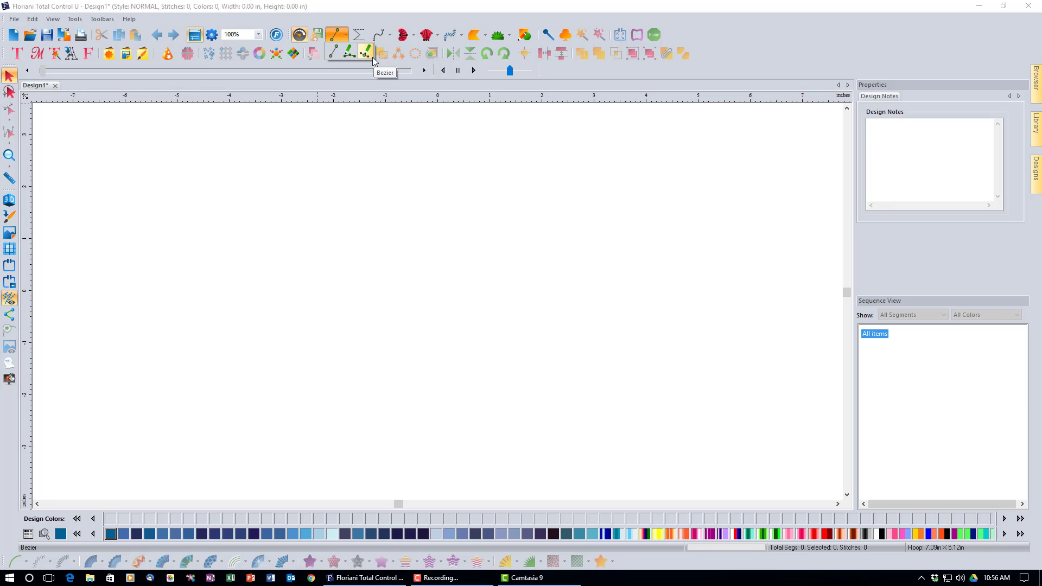
click(333, 54)
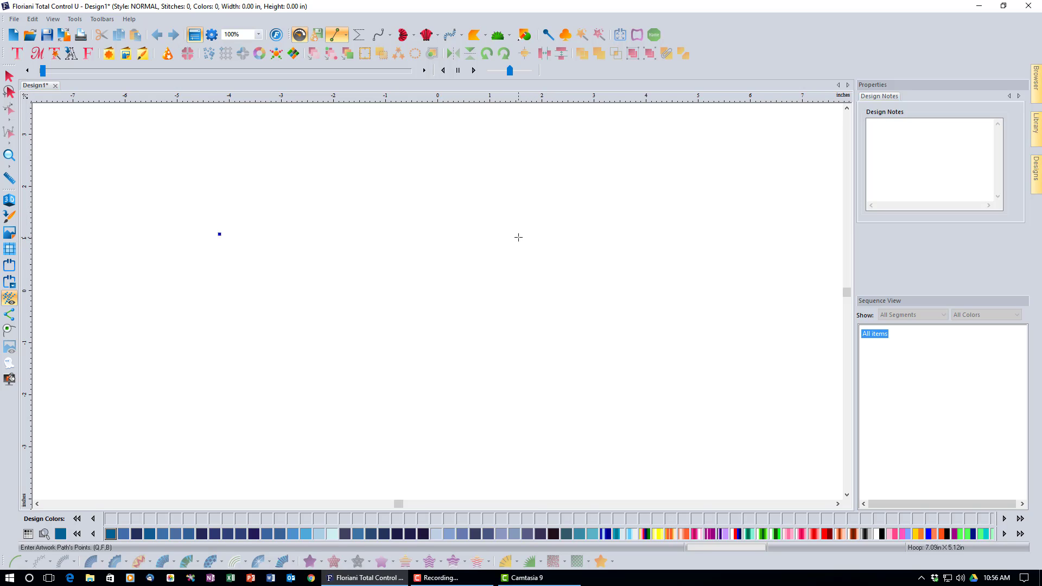
click(518, 237)
key(Return)
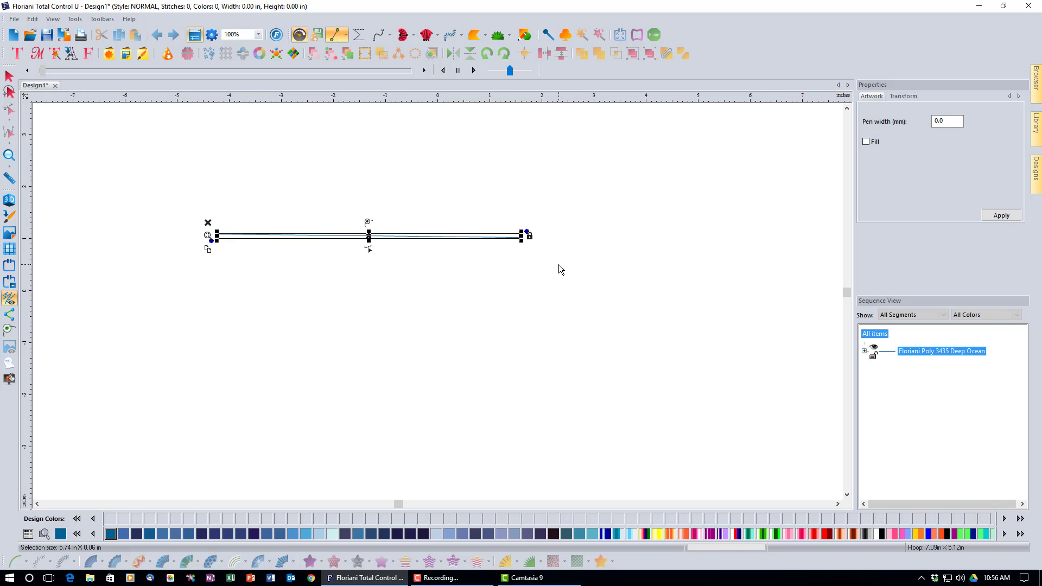
Edit the line's outline and move its right endpoint down and inward so the line spans about 4.71 by 1.09 in.
click(379, 269)
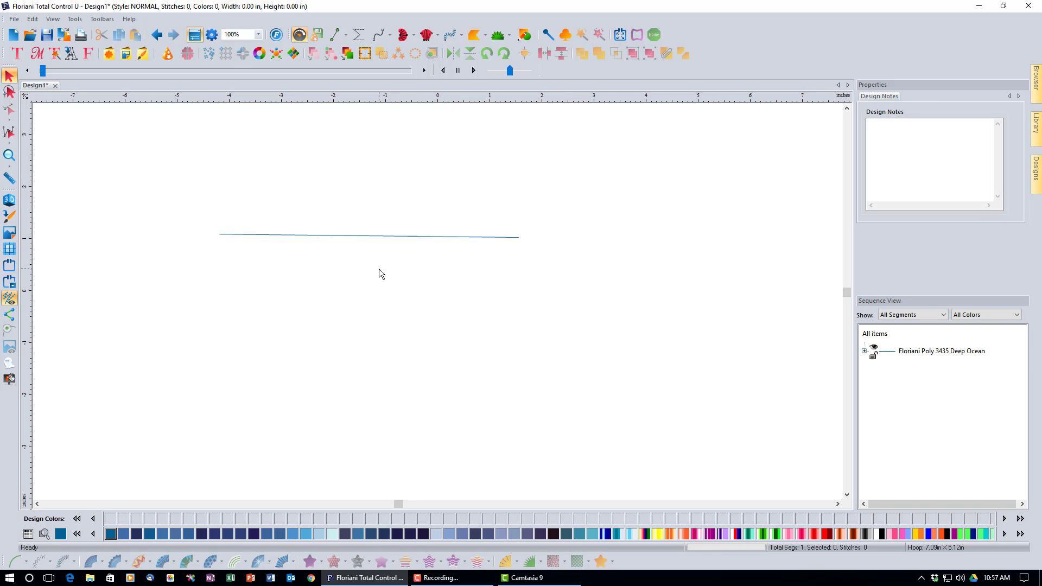
click(383, 236)
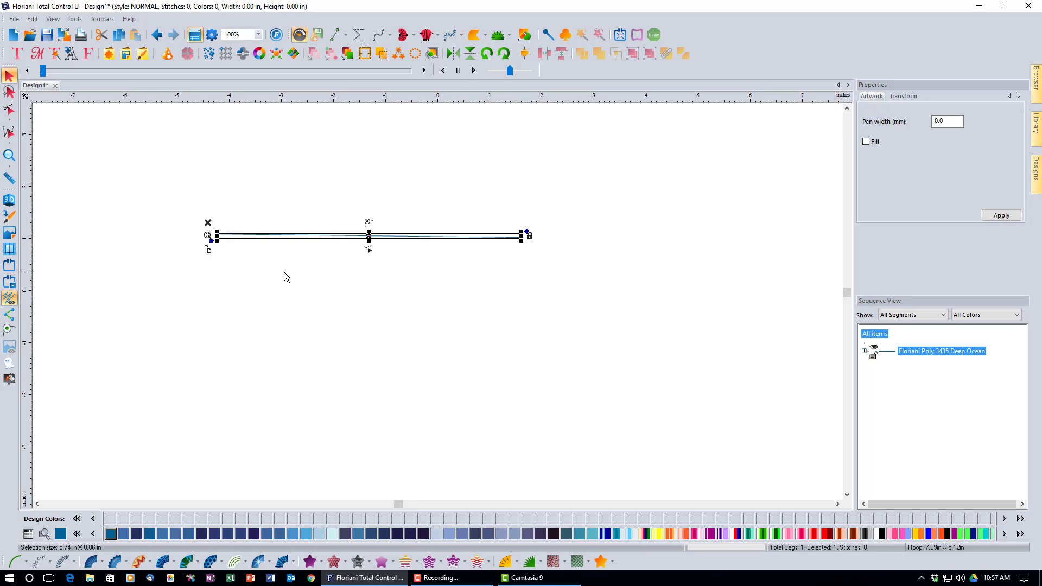
click(454, 276)
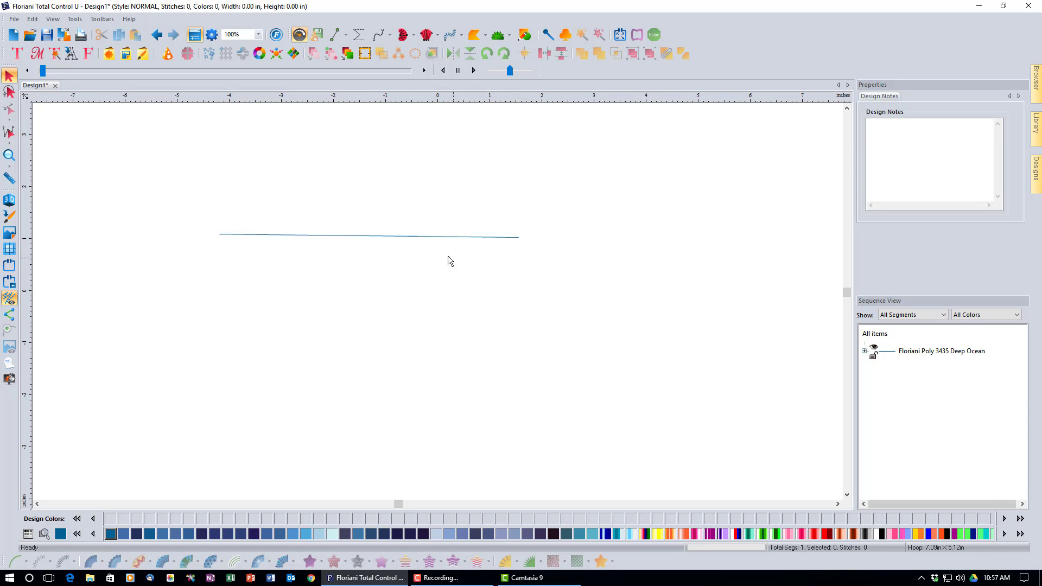
click(432, 237)
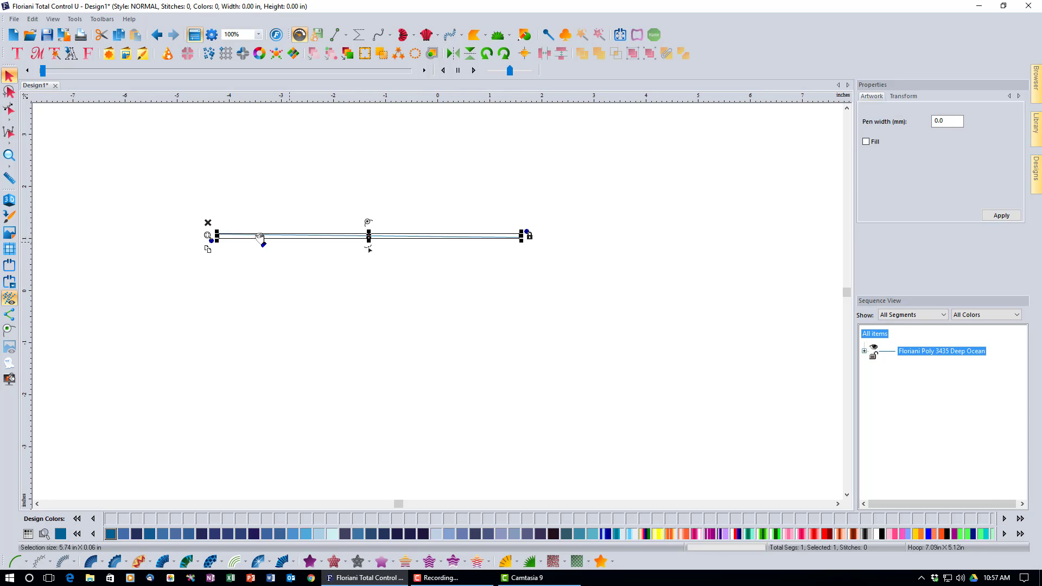
click(10, 111)
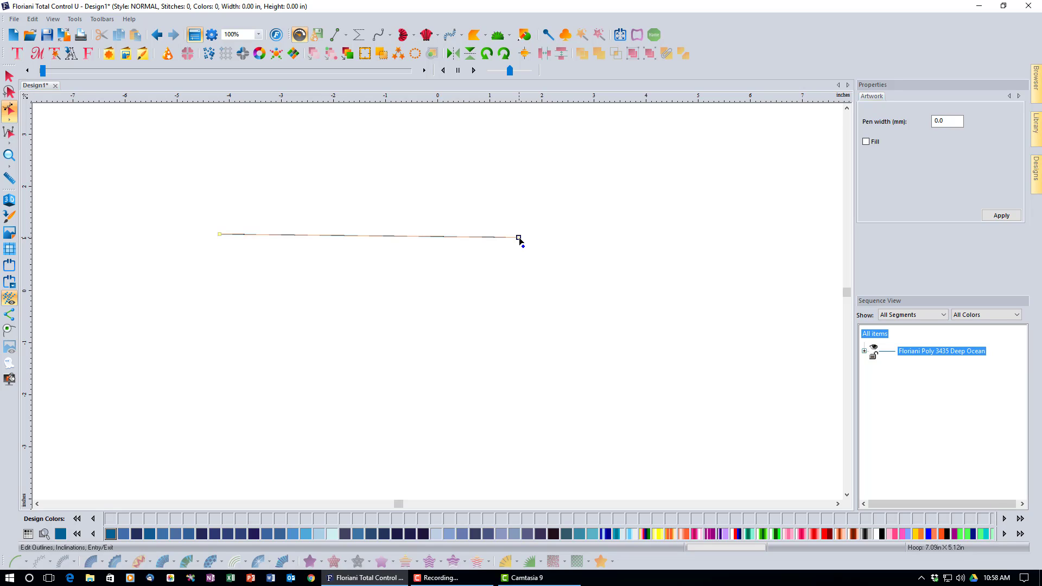
drag(518, 238, 465, 292)
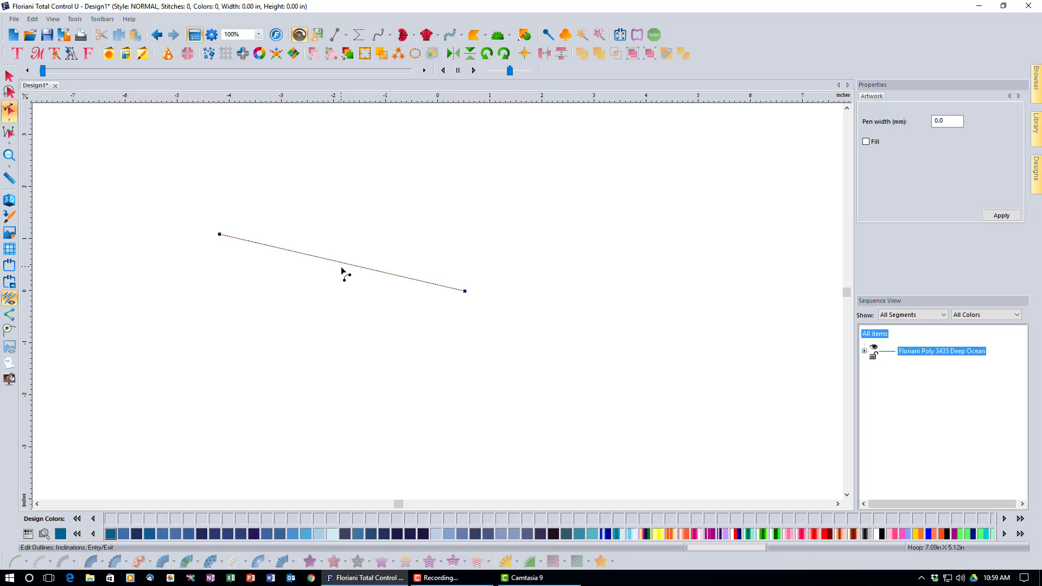
Try bending the straight segment into curves below and above its original path, and undo each bend.
drag(342, 270, 356, 219)
drag(322, 296, 316, 338)
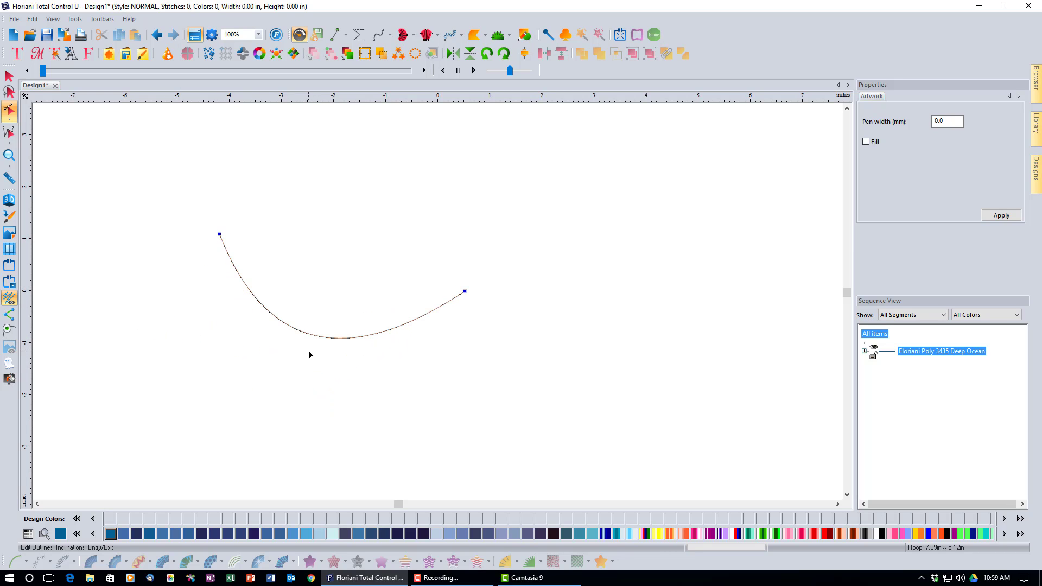
click(157, 35)
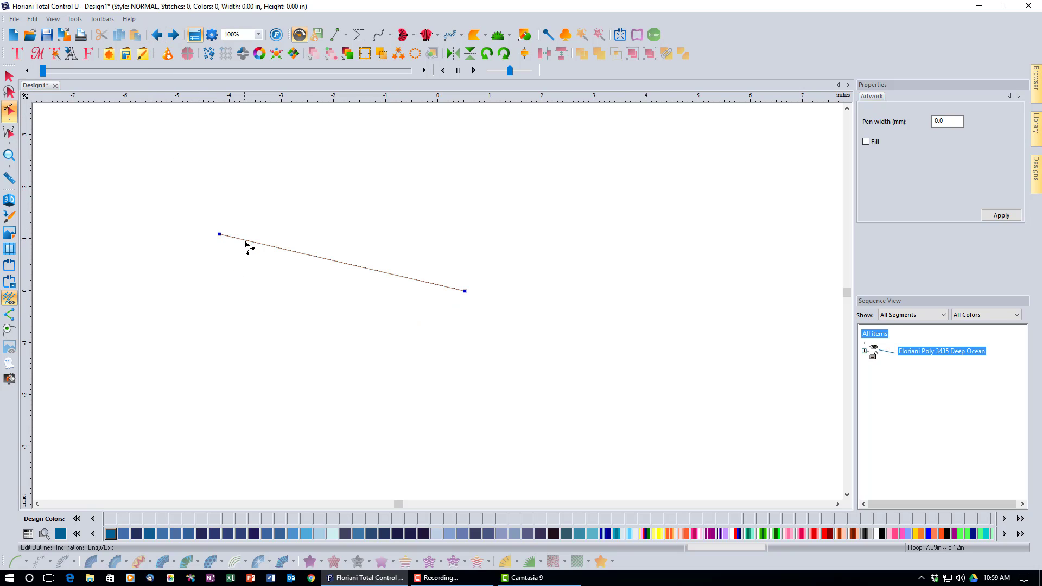
mouse_move(245, 243)
mouse_down()
mouse_move(255, 186)
mouse_move(250, 310)
mouse_move(261, 202)
mouse_move(239, 274)
mouse_move(269, 189)
mouse_up()
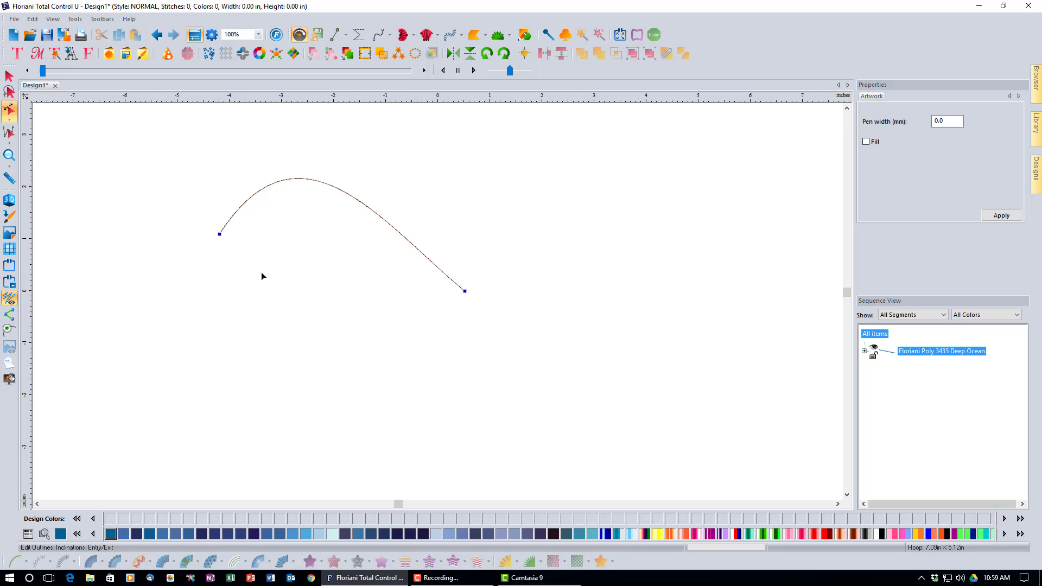
click(157, 36)
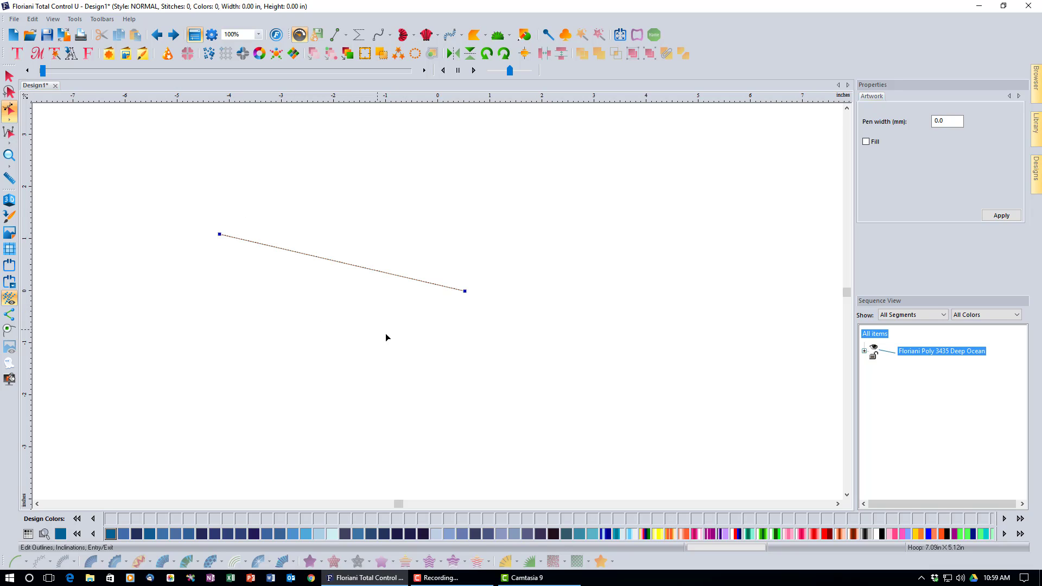
Leave outline editing and delete the slanted line from the design.
right_click(466, 295)
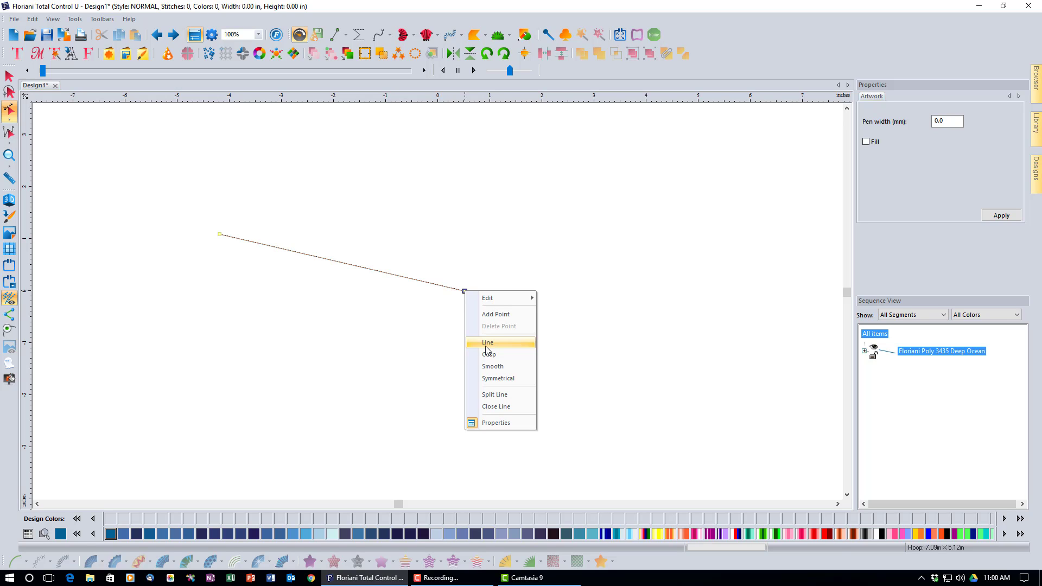
click(416, 356)
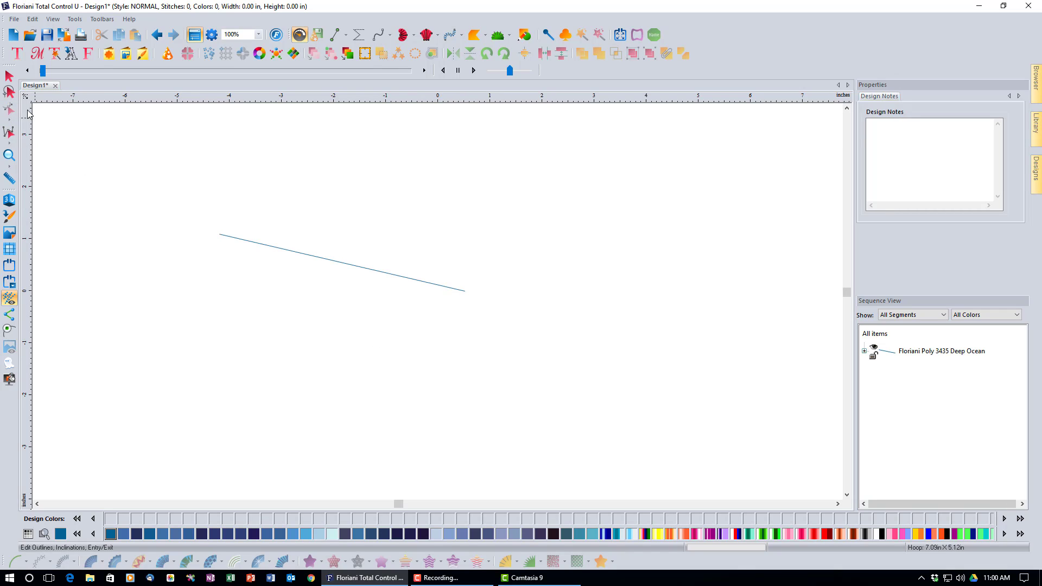
click(8, 76)
drag(175, 185, 506, 362)
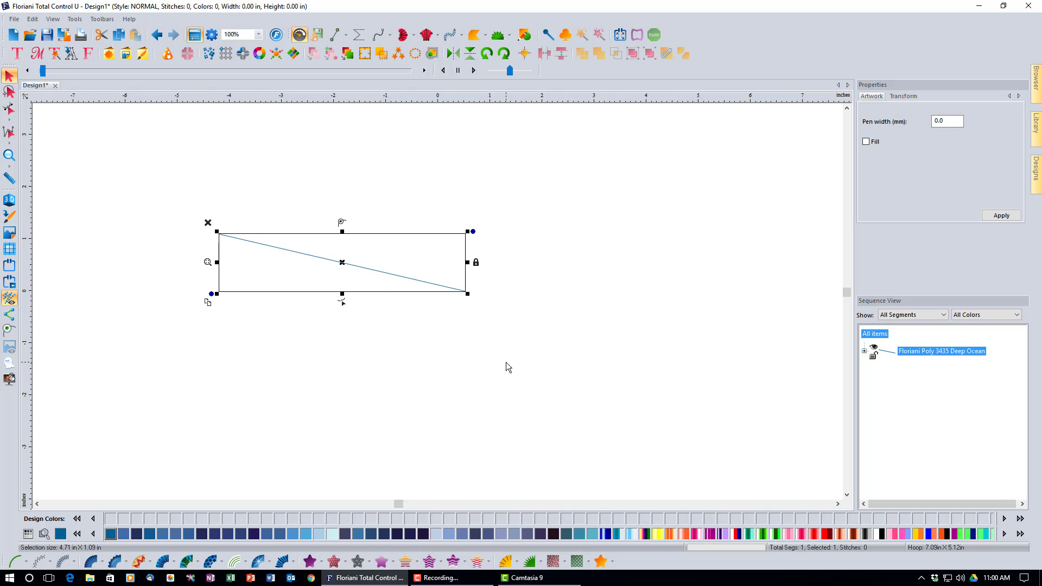
click(207, 222)
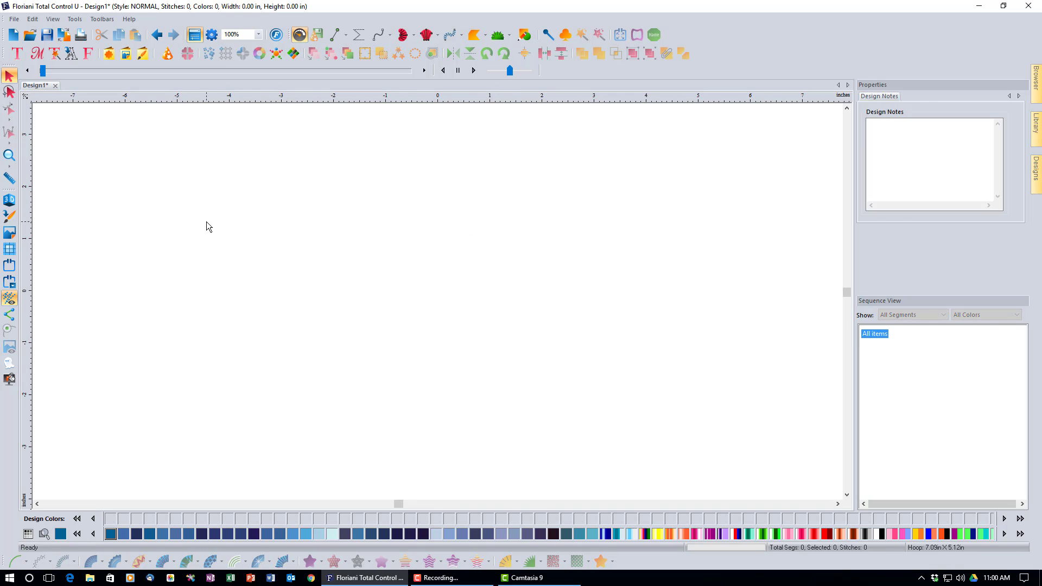
Draw an open three-point artwork path with straight segments forming a peak, about 4.73 by 1.83 in.
click(335, 37)
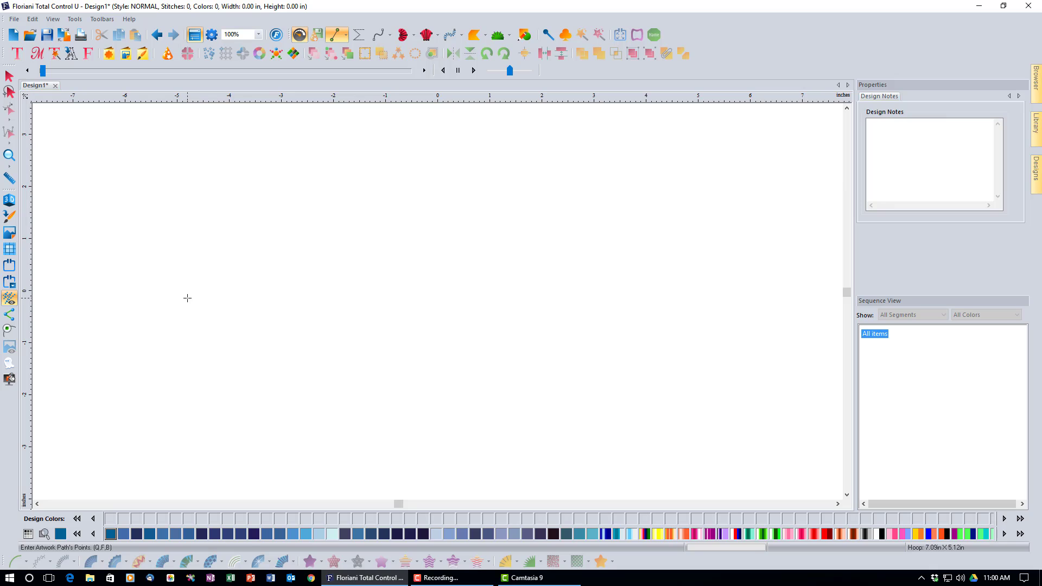
click(336, 217)
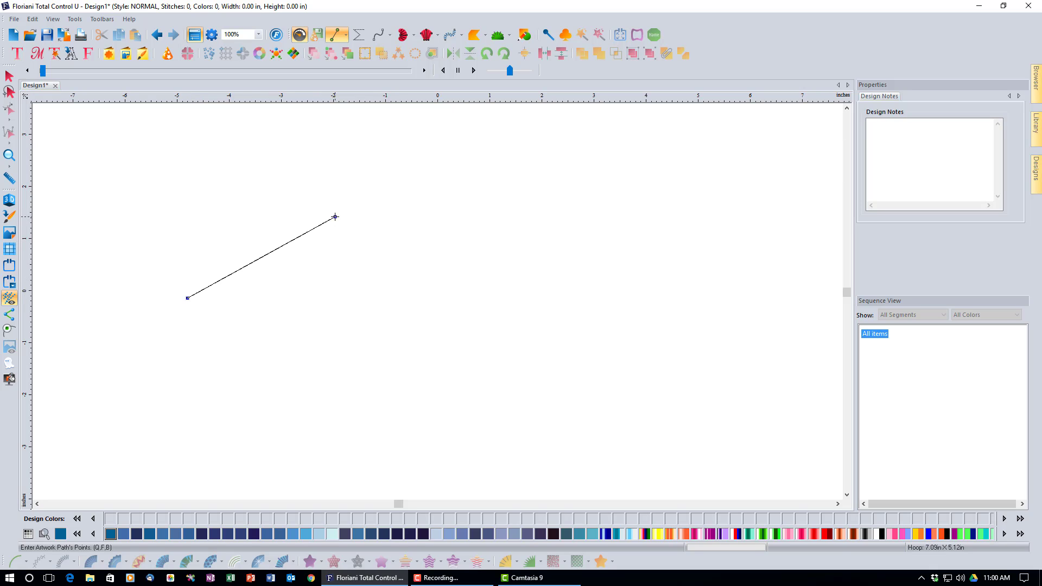
click(433, 312)
key(Return)
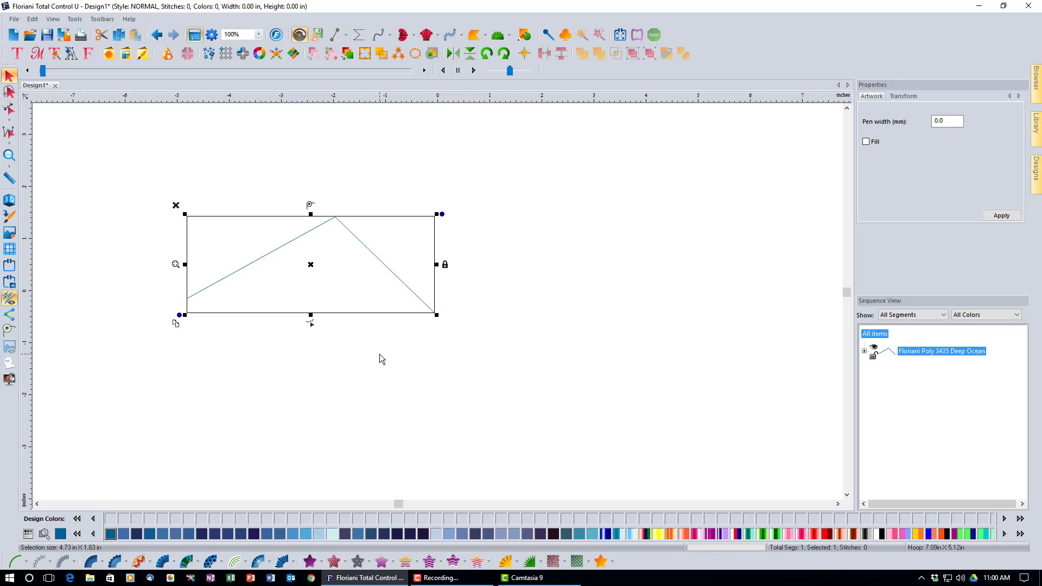
Edit the peaked path's outline and convert its middle point to Smooth.
click(9, 108)
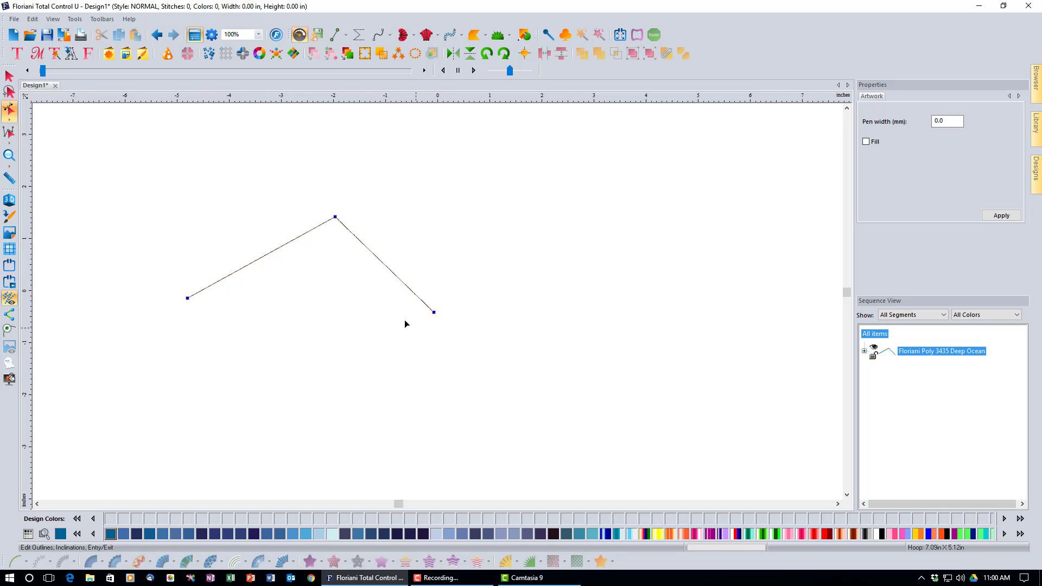
right_click(336, 218)
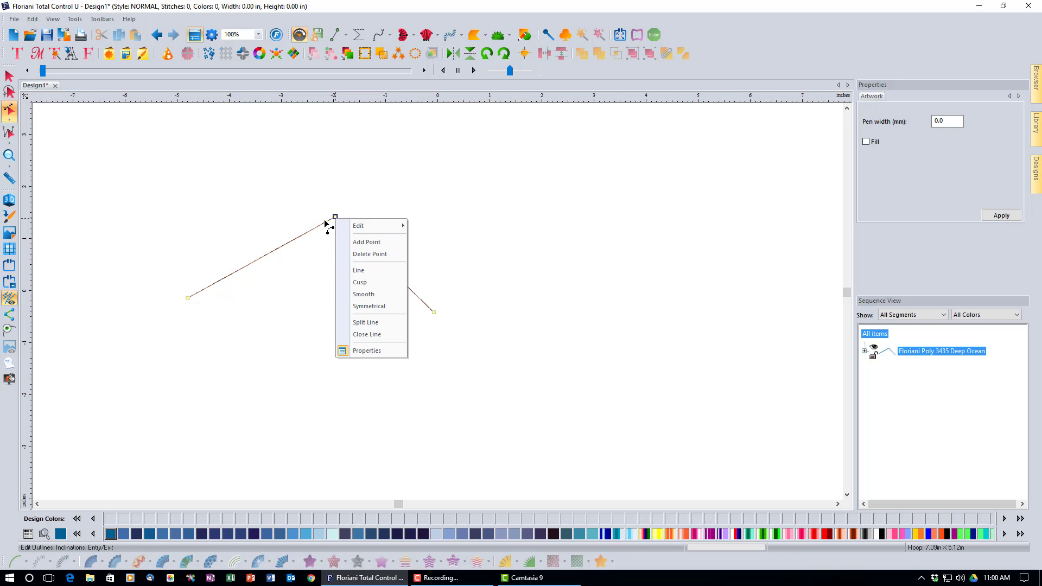
click(363, 295)
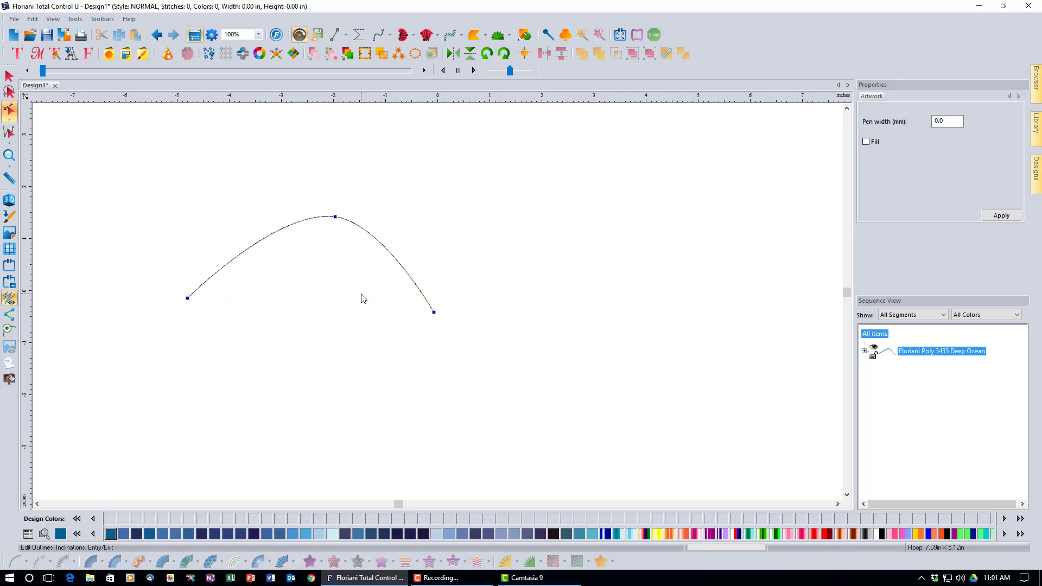
Switch the path's middle point to Line and then back to Smooth.
click(336, 218)
right_click(336, 217)
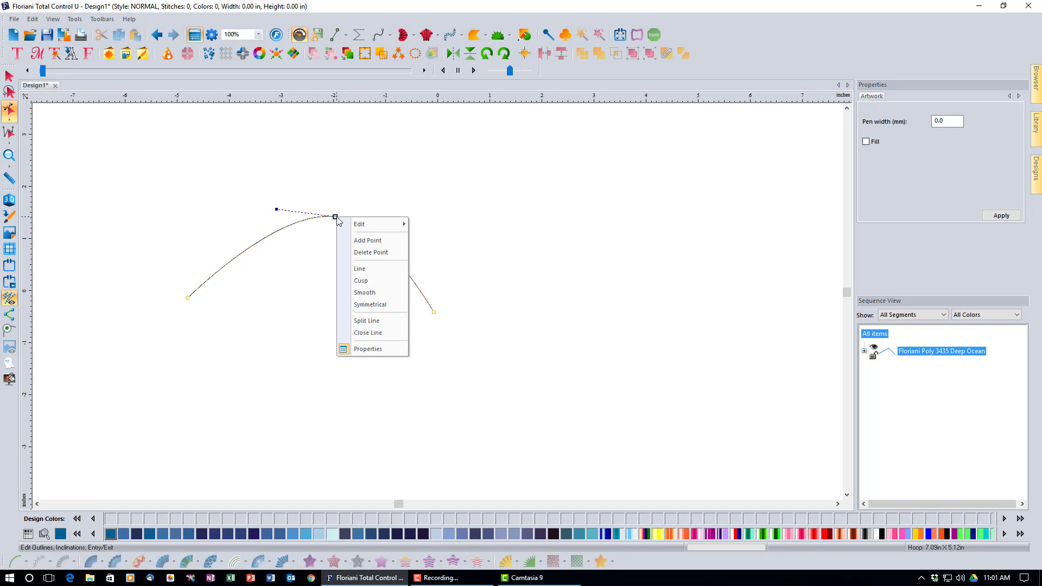
click(375, 270)
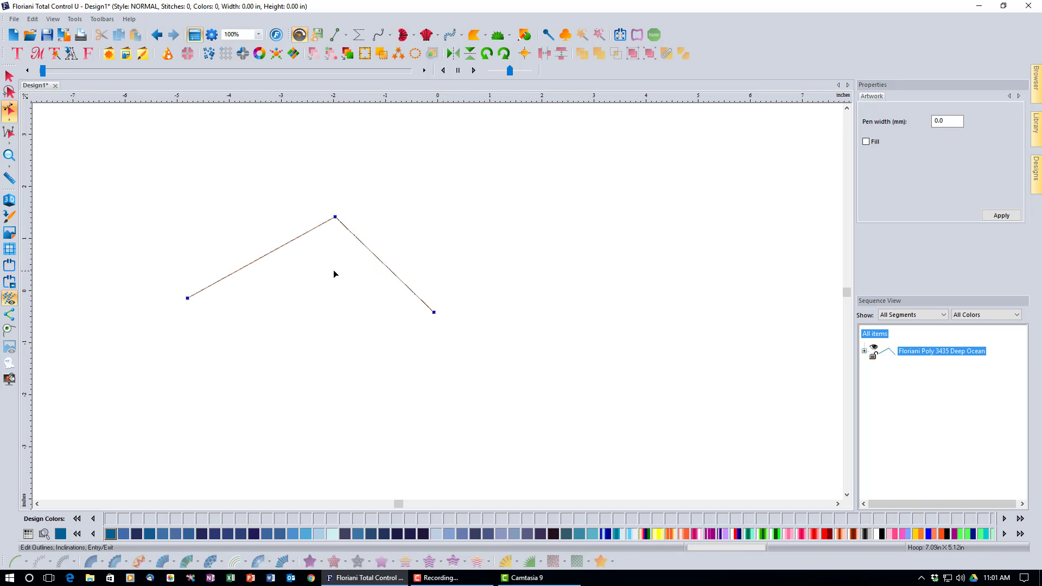
click(336, 218)
right_click(335, 218)
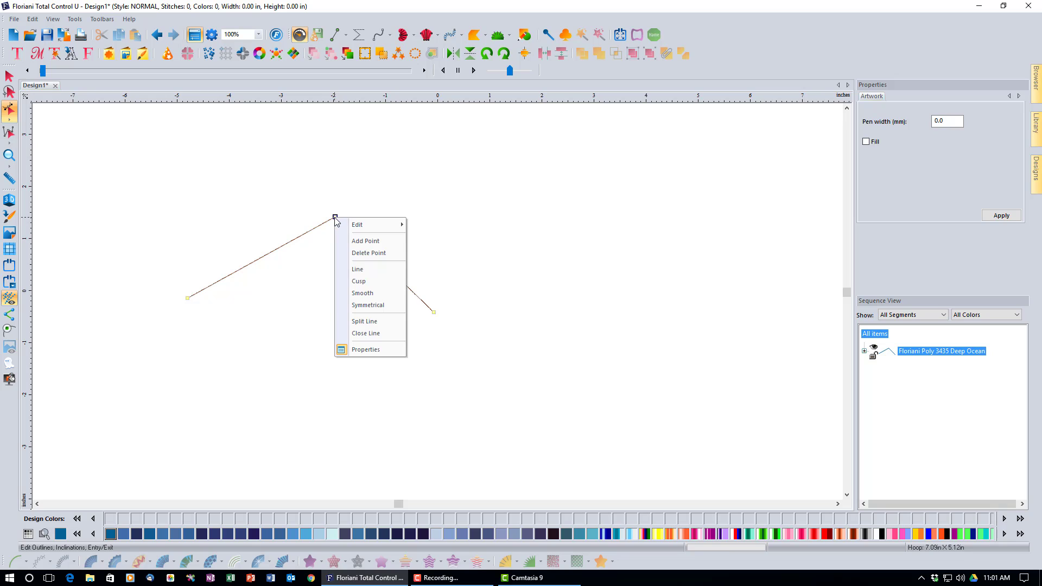
click(365, 294)
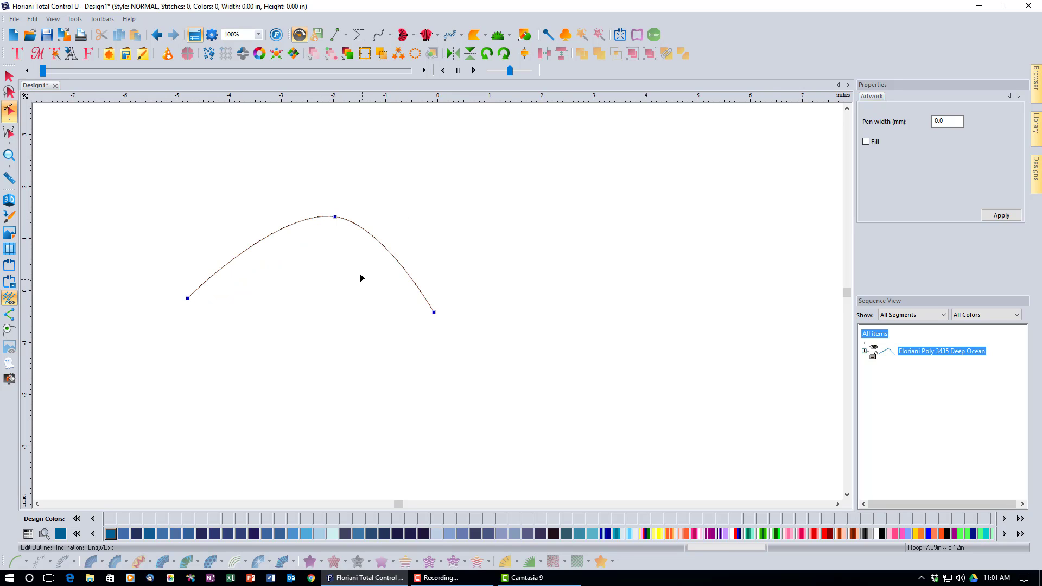
Reshape the curve into a fuller arch by trying different handle positions on the middle point and extending both handles outward.
click(336, 218)
drag(383, 223, 443, 223)
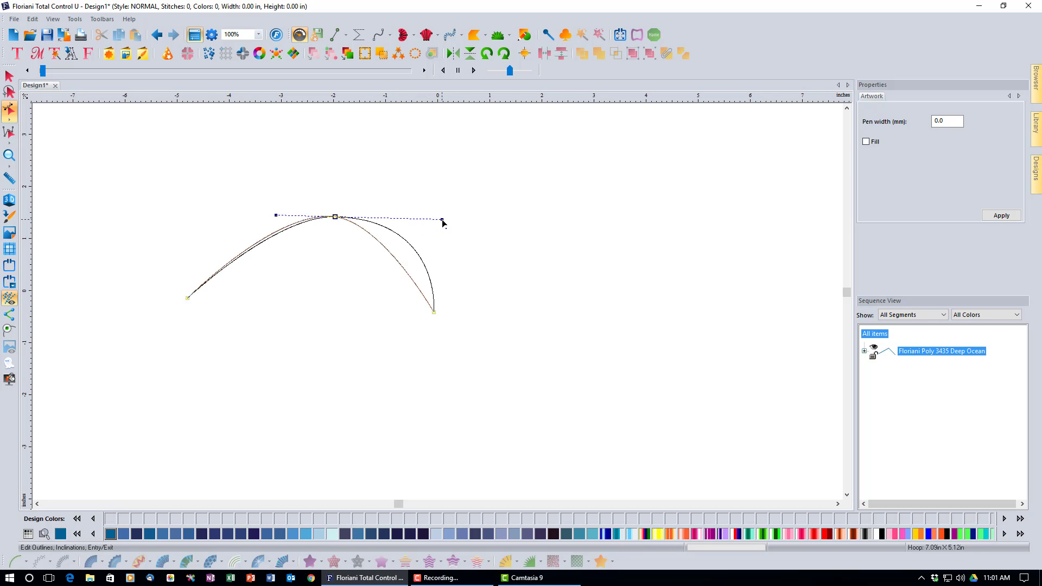
drag(442, 224, 168, 186)
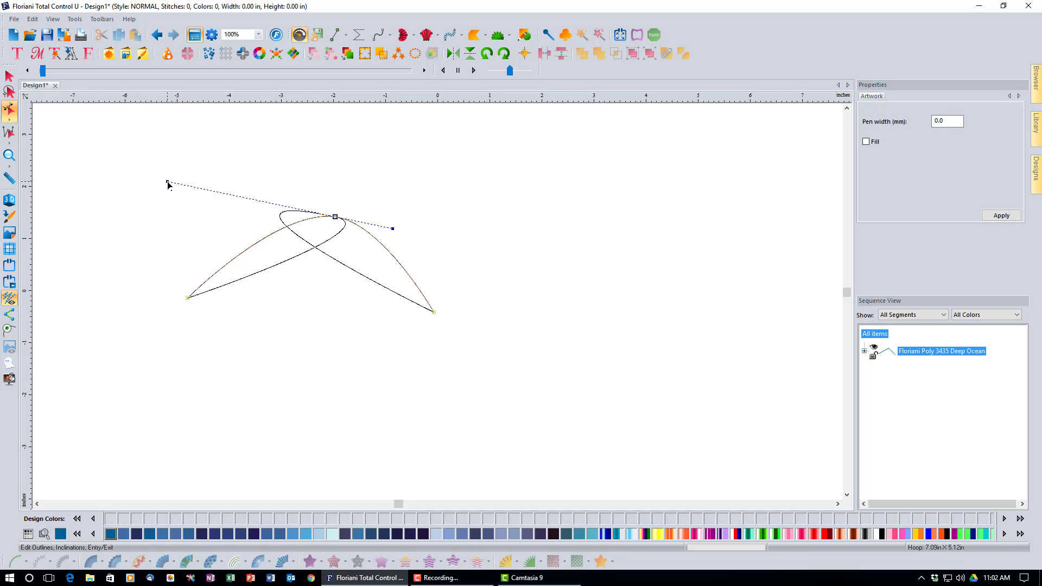
drag(167, 186, 415, 222)
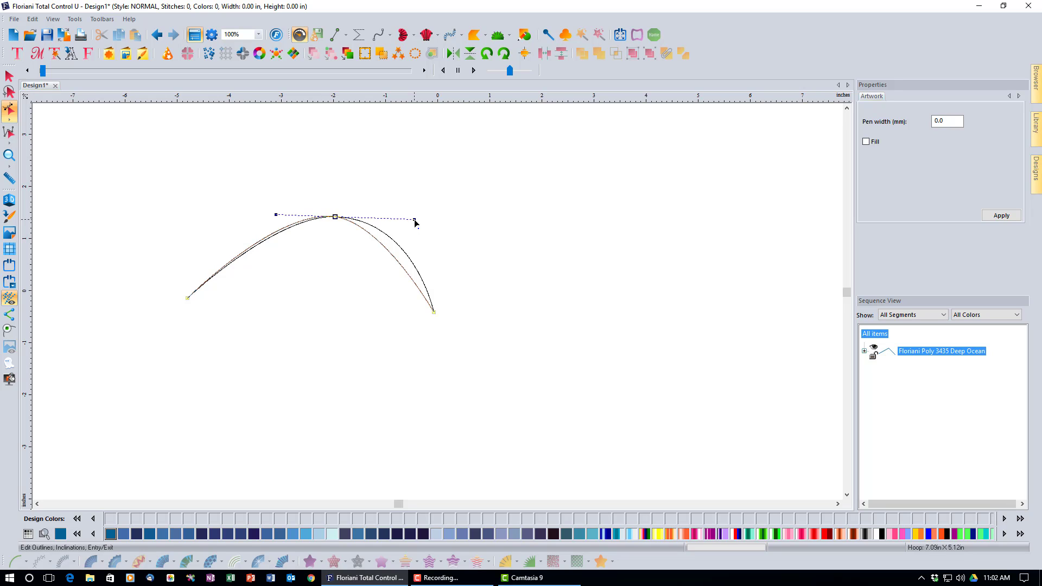
drag(415, 223, 422, 274)
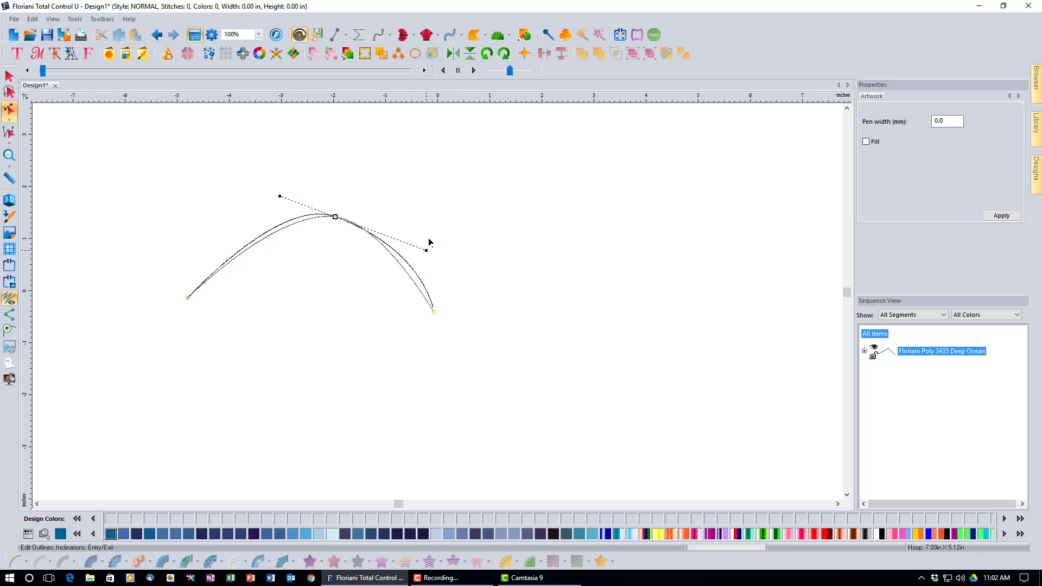
drag(431, 200, 426, 224)
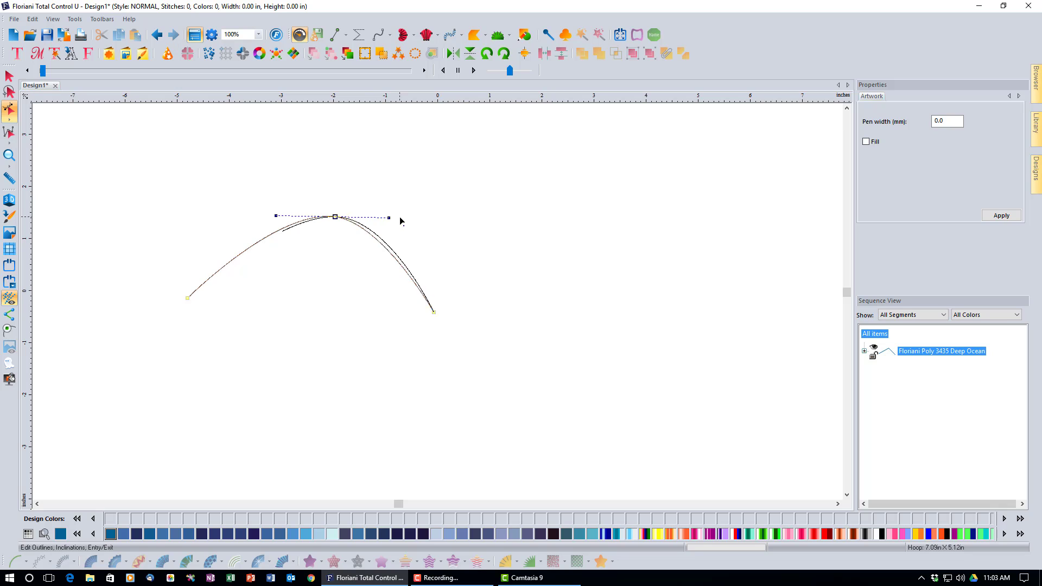
drag(453, 220, 426, 222)
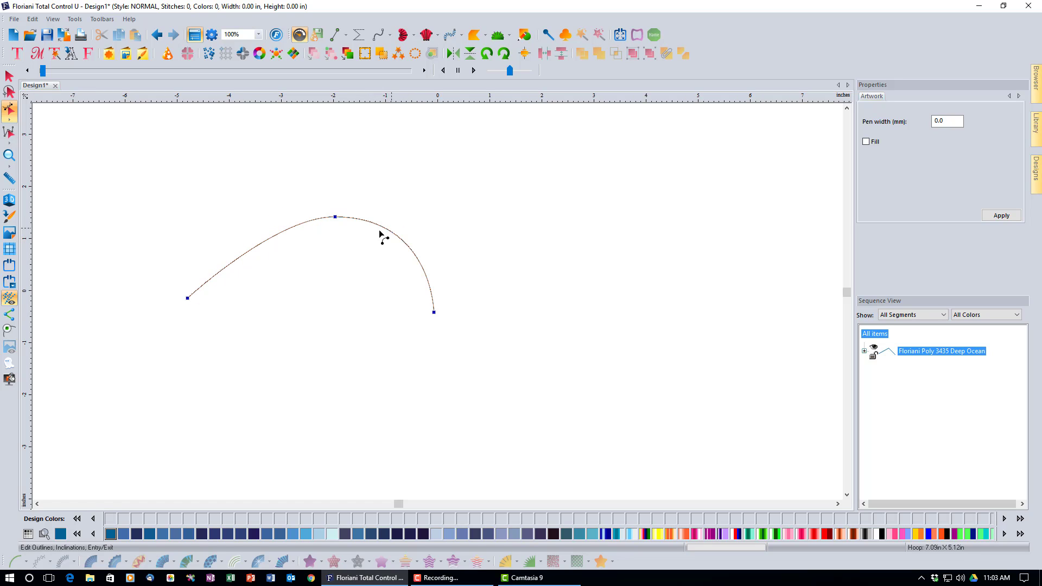
click(335, 217)
drag(276, 217, 237, 219)
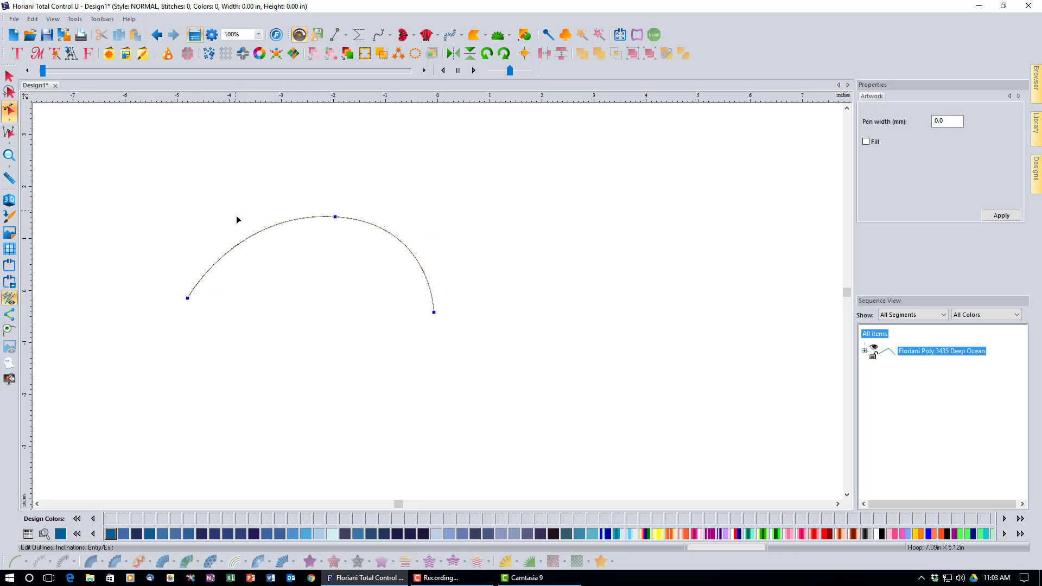
Convert the path's middle point to Symmetrical and extend its mirrored handles nearly horizontally to widen the arch.
right_click(336, 220)
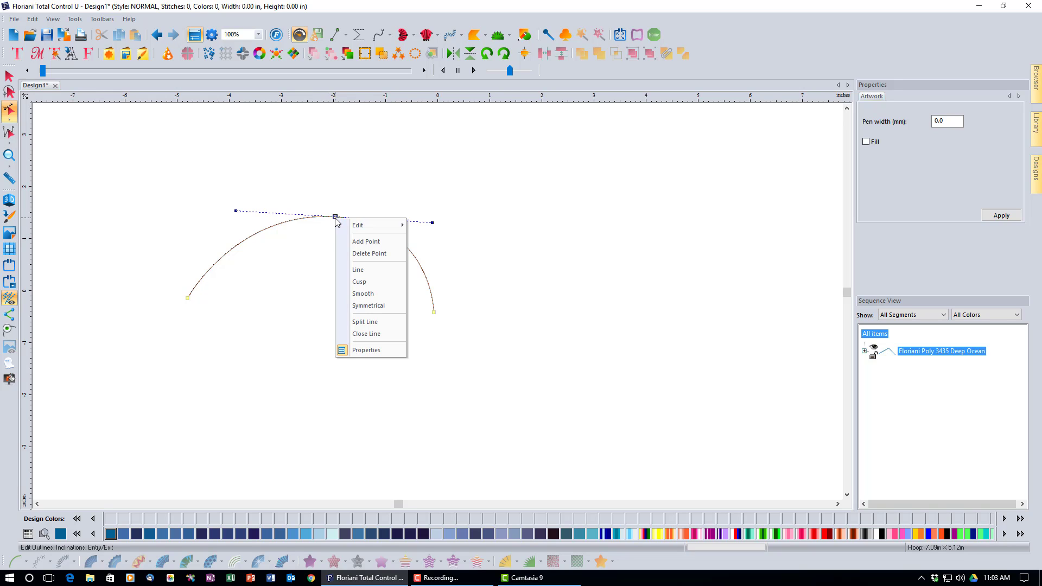
click(382, 304)
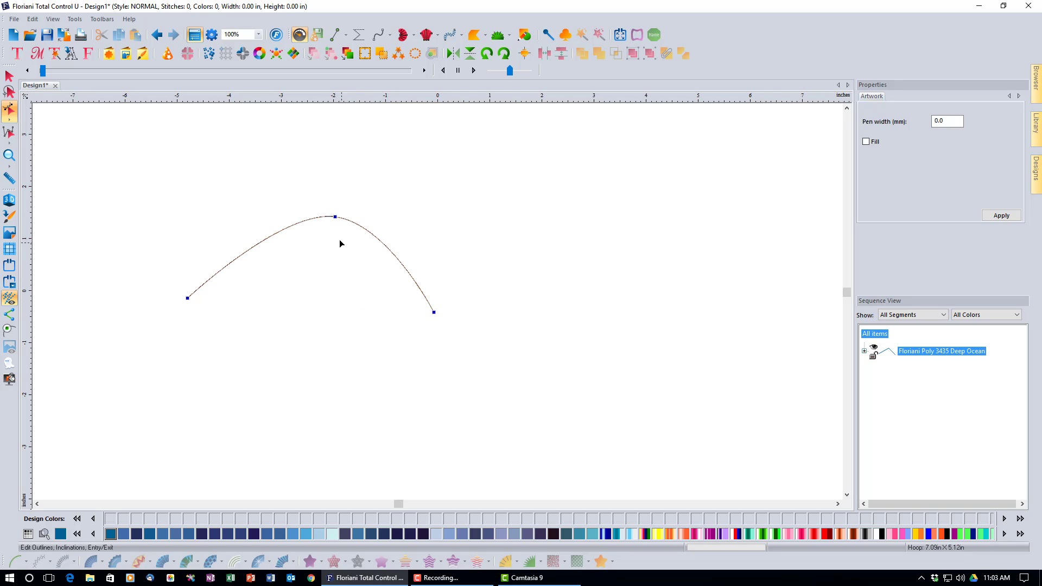
click(334, 217)
drag(390, 228, 427, 222)
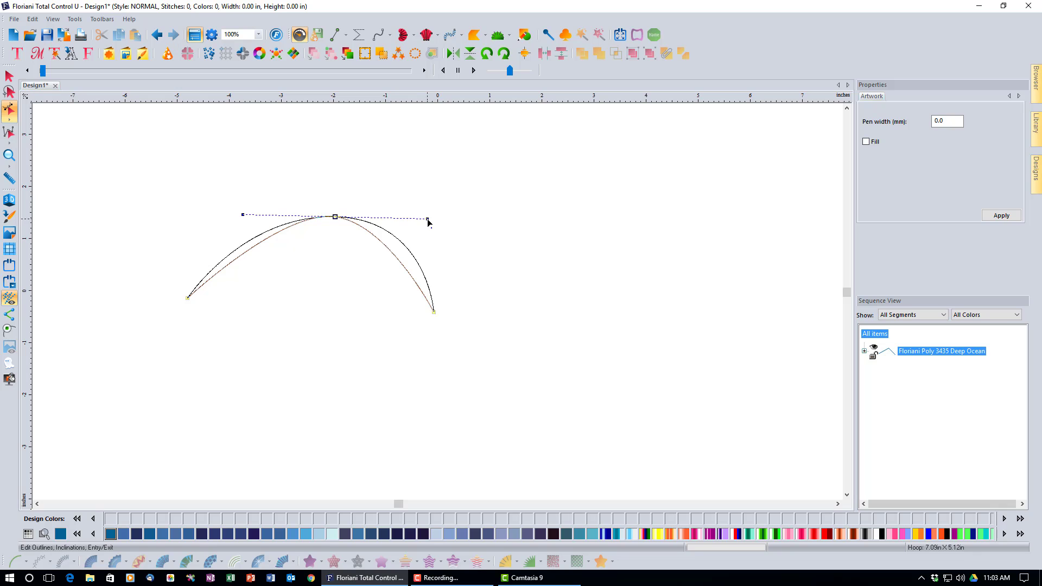
drag(427, 222, 449, 223)
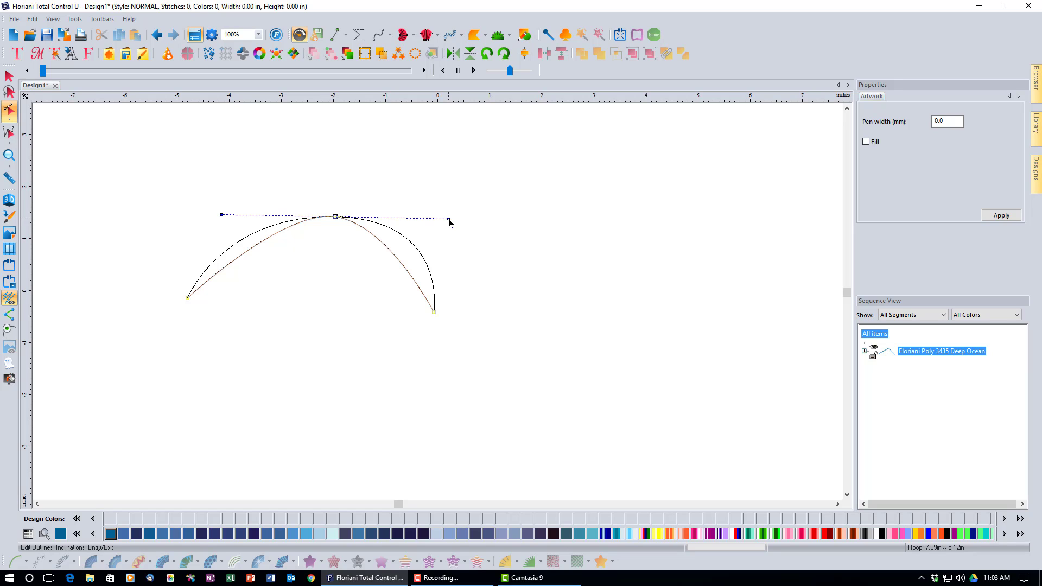
drag(449, 223, 448, 219)
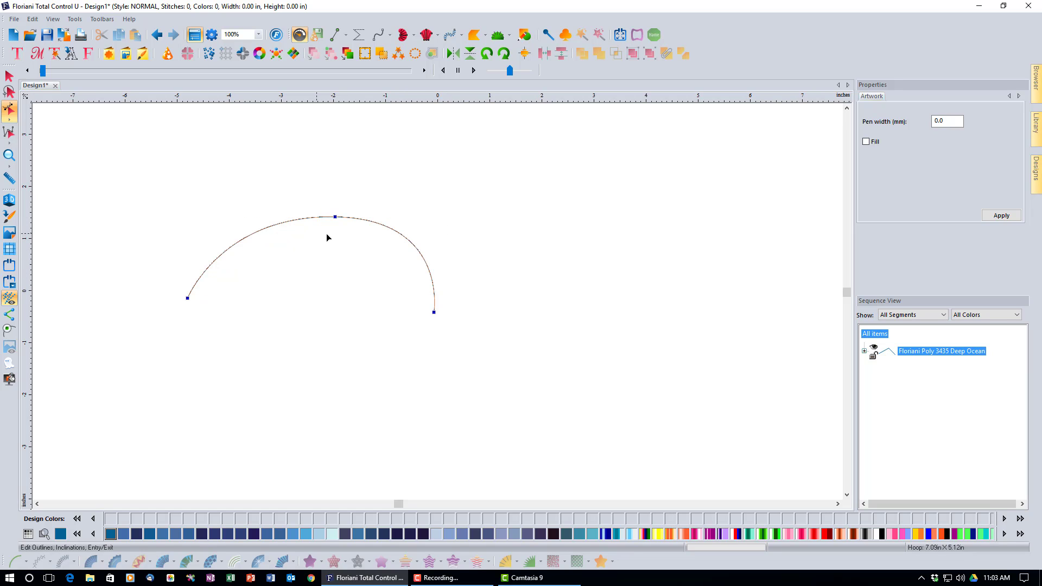
Convert the middle point to Cusp and swing its right handle down to the lower left, shaping a wave crest.
right_click(335, 217)
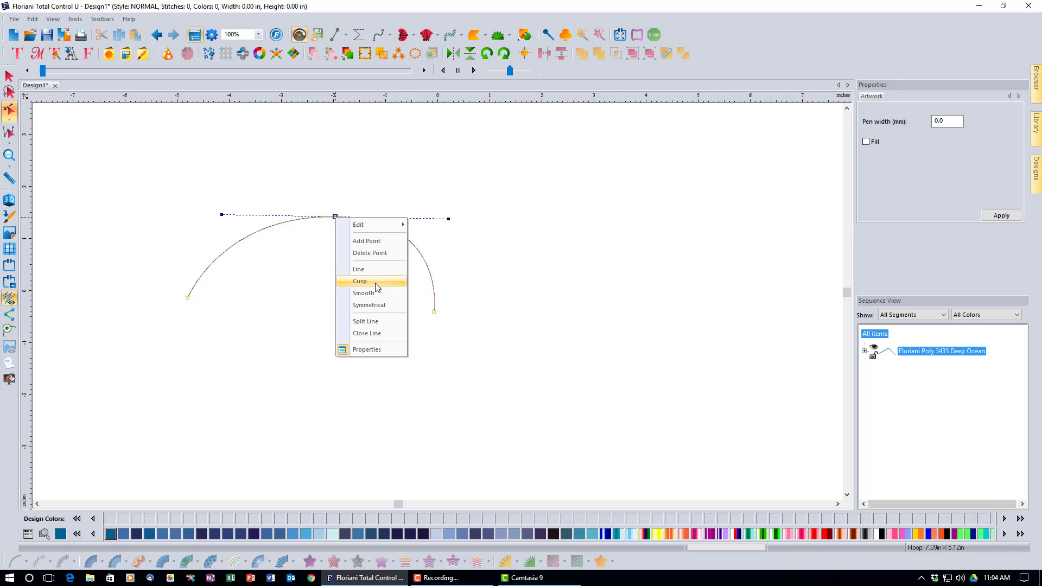
click(360, 281)
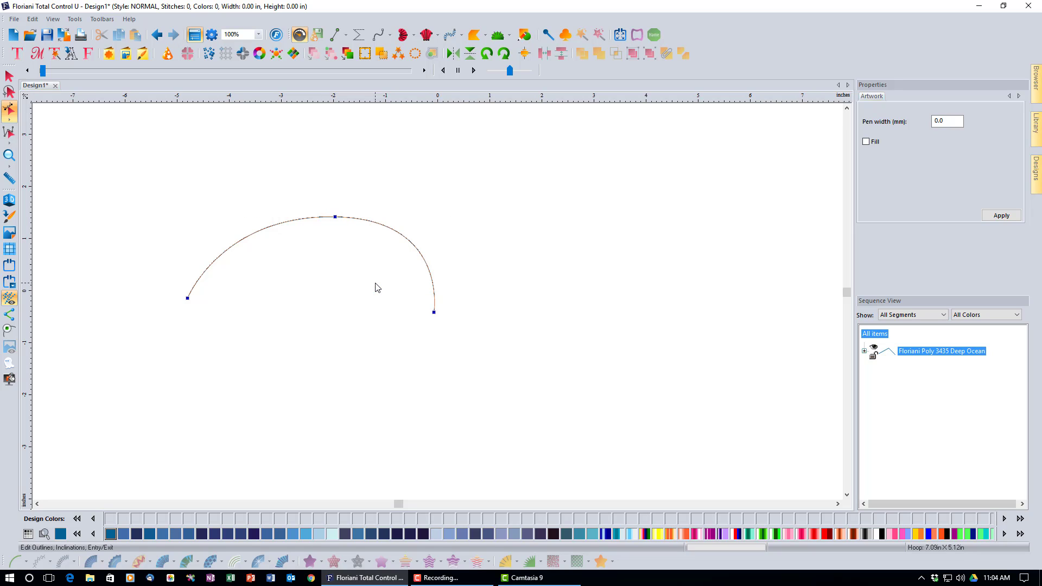
click(336, 218)
drag(449, 220, 401, 219)
drag(400, 219, 249, 300)
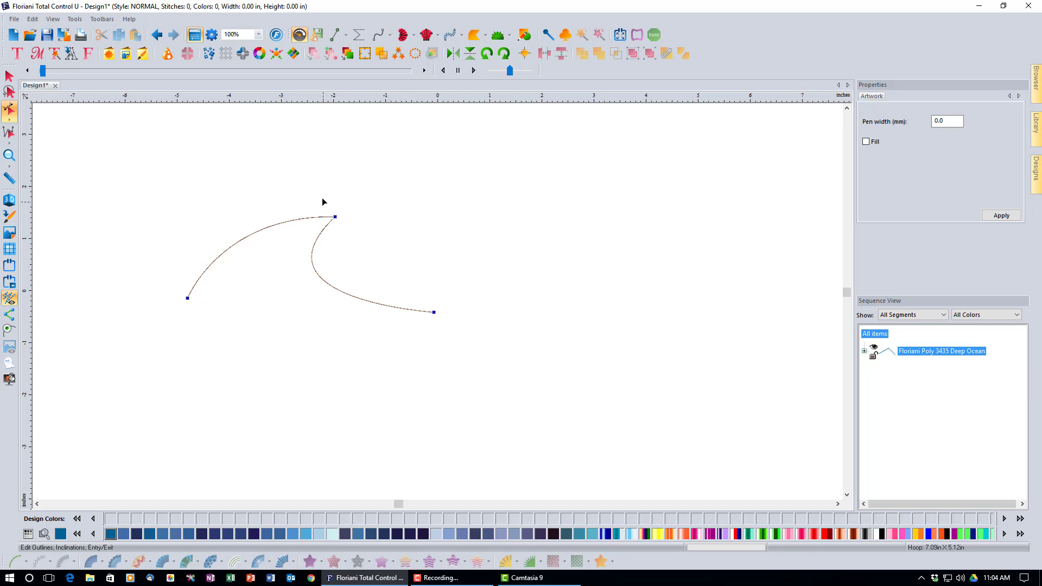
Switch the middle cusp to Line and back to Smooth, and raise its right handle slightly.
right_click(337, 218)
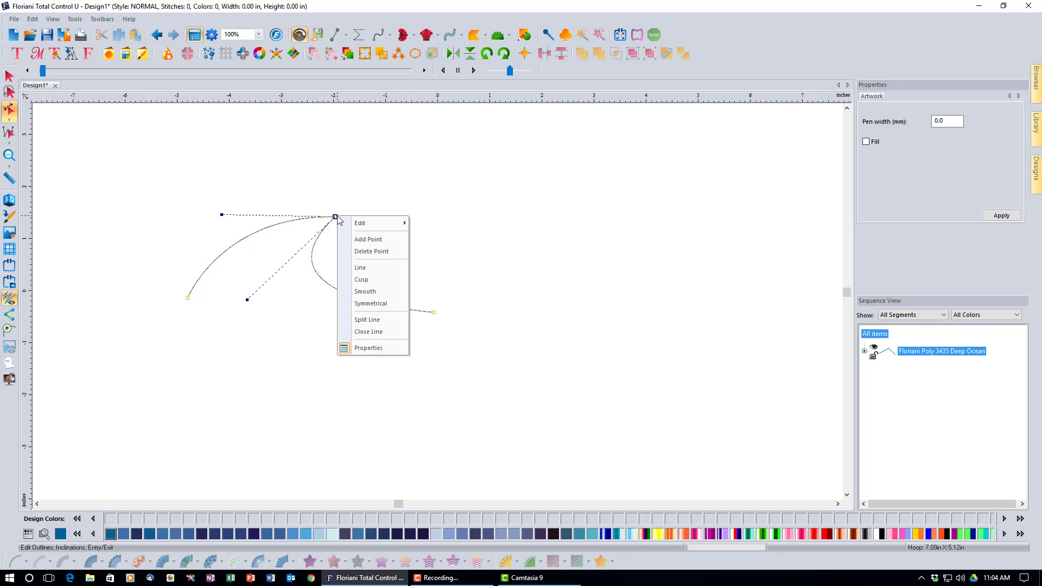
click(372, 268)
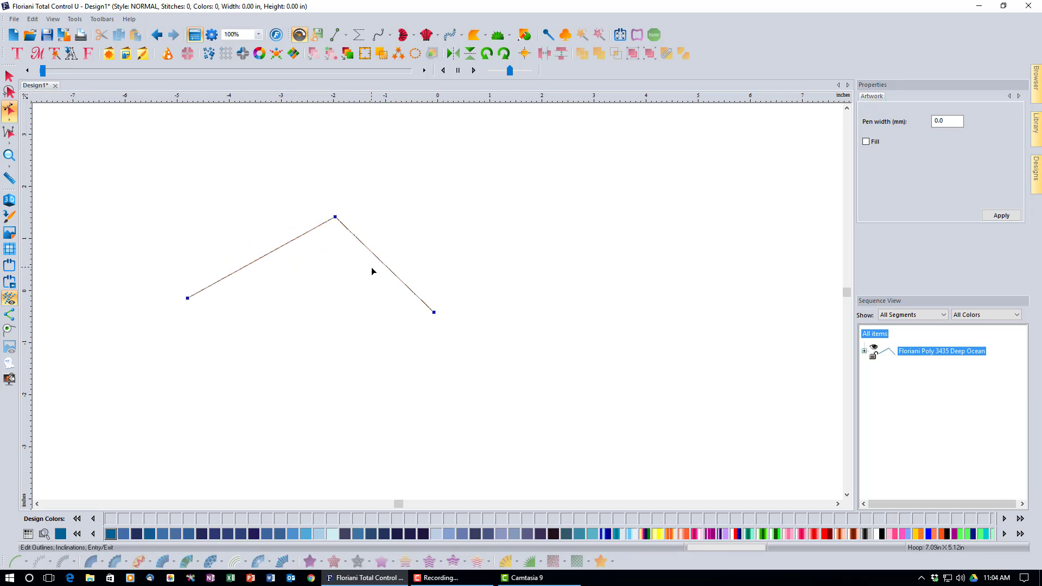
right_click(335, 220)
click(375, 295)
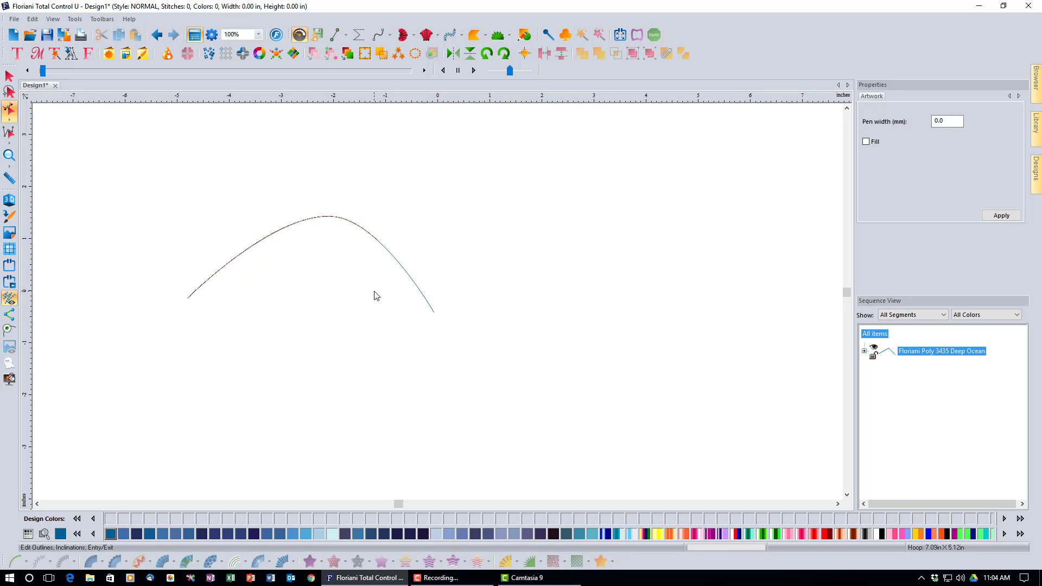
click(336, 217)
mouse_move(384, 225)
mouse_down()
mouse_move(424, 219)
mouse_move(398, 220)
mouse_move(354, 285)
mouse_move(404, 245)
mouse_move(421, 180)
mouse_move(425, 229)
mouse_move(379, 221)
mouse_move(392, 217)
mouse_up()
Convert the middle point to Symmetrical and lengthen both handles evenly for a fuller, level-topped arch.
click(334, 218)
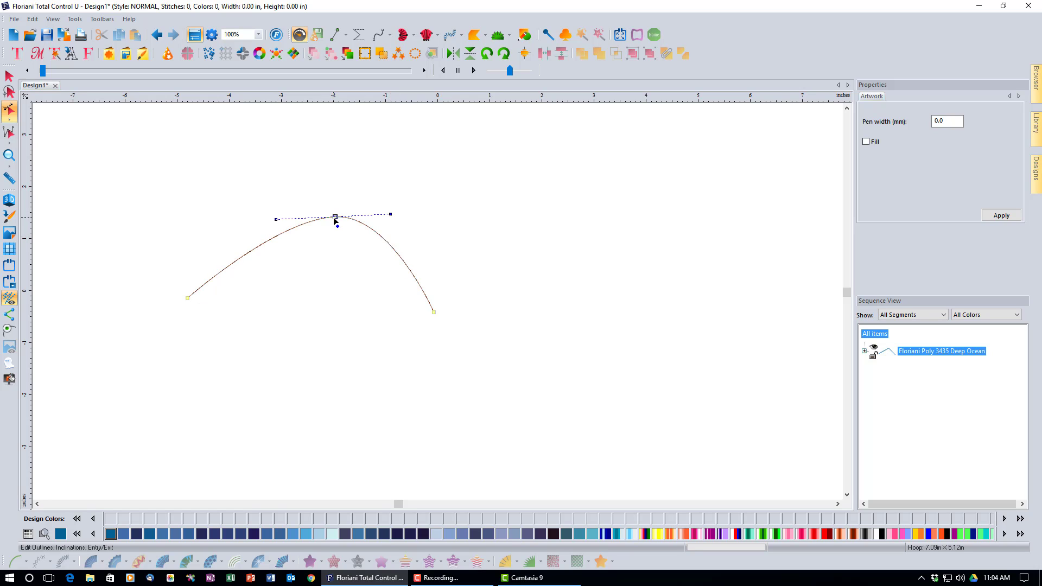
right_click(334, 218)
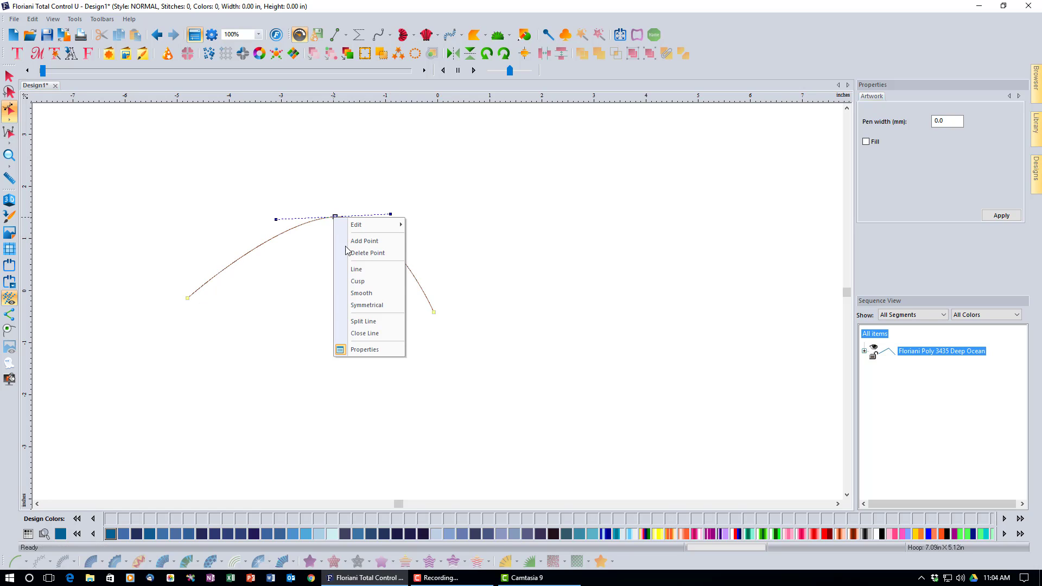
click(363, 305)
click(337, 218)
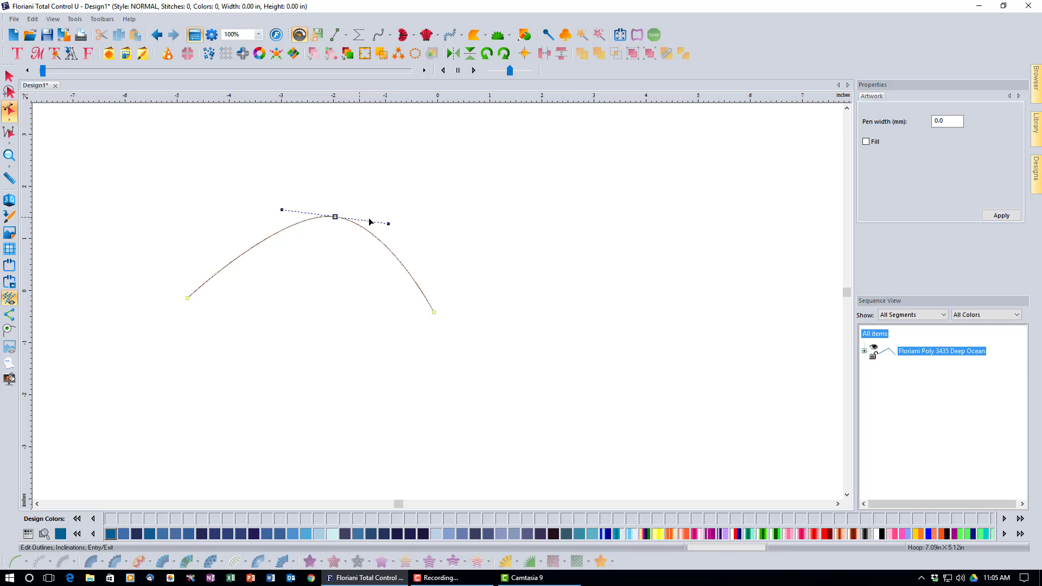
drag(387, 225, 428, 217)
Convert the middle point to Cusp and swing its two handles downward across each other to form a teardrop loop.
right_click(337, 219)
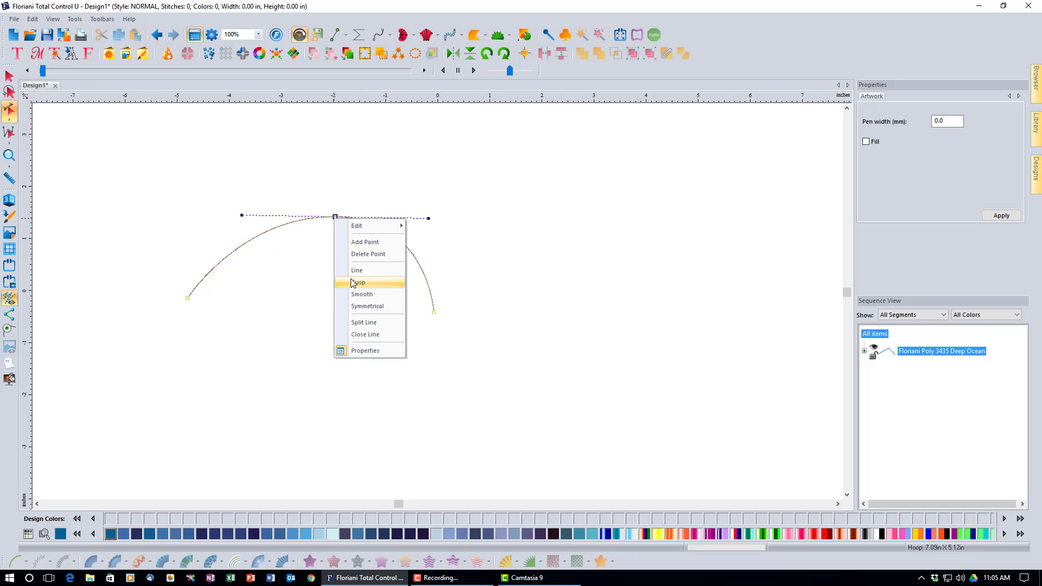
click(388, 260)
click(335, 218)
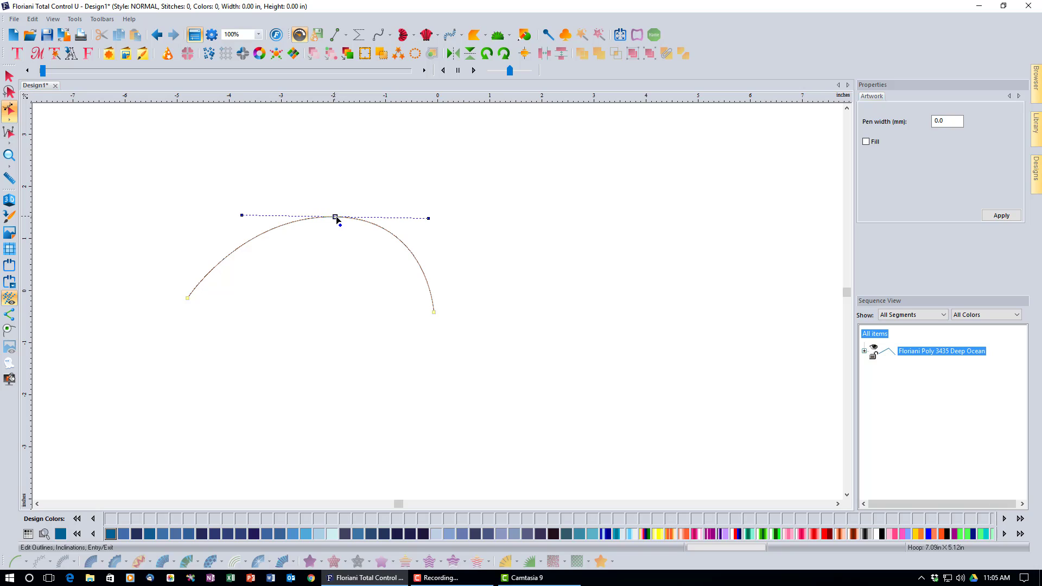
drag(426, 220, 285, 300)
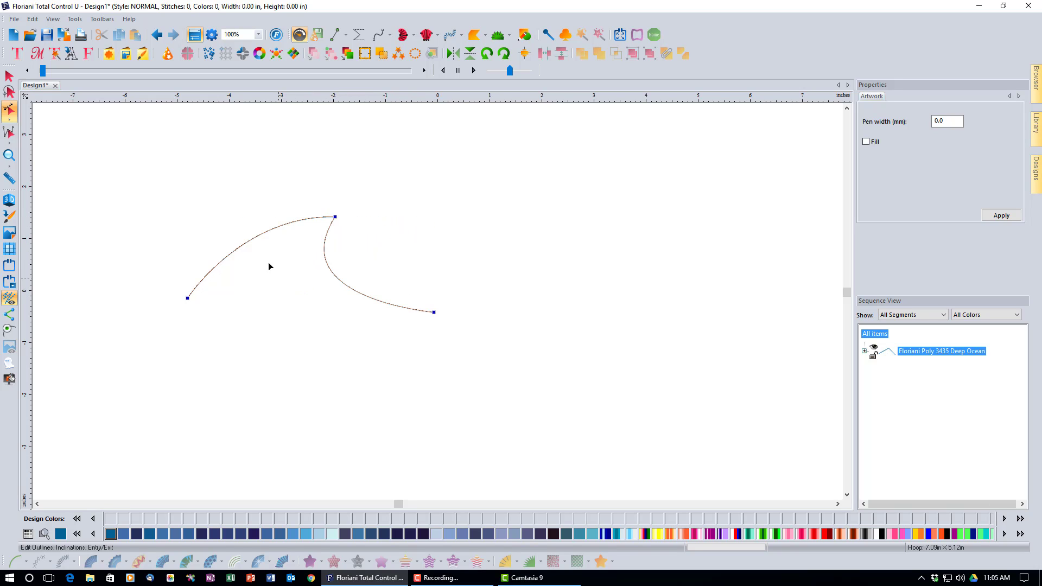
click(335, 217)
drag(243, 217, 521, 330)
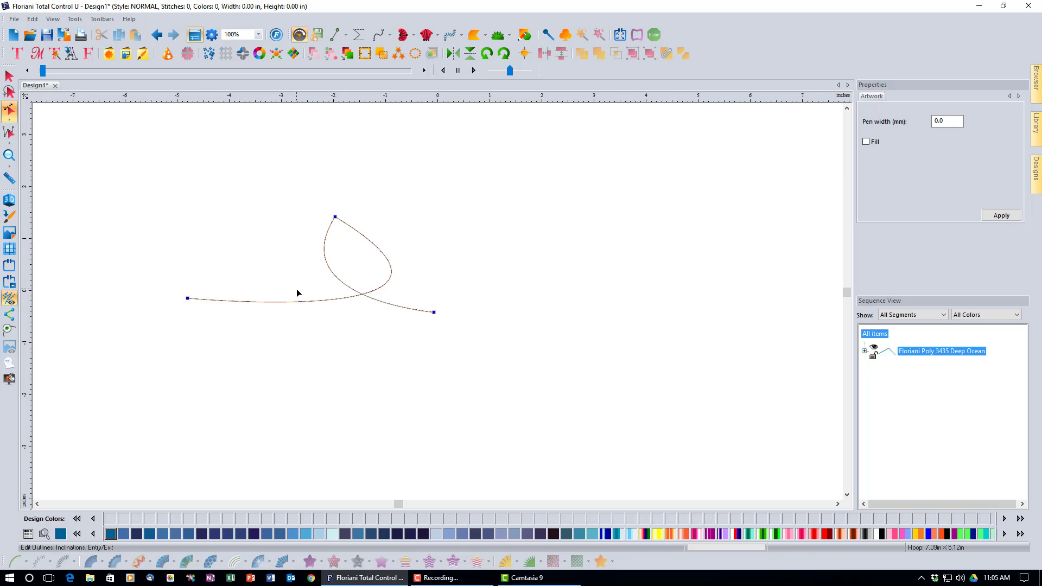
Leave outline editing and delete the looped artwork path.
click(187, 299)
click(9, 76)
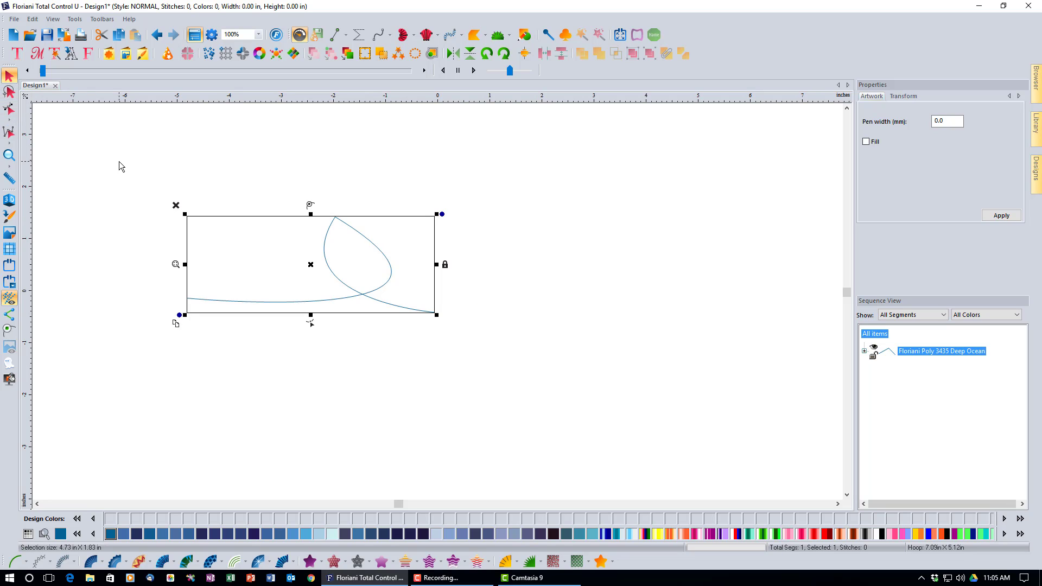
key(Delete)
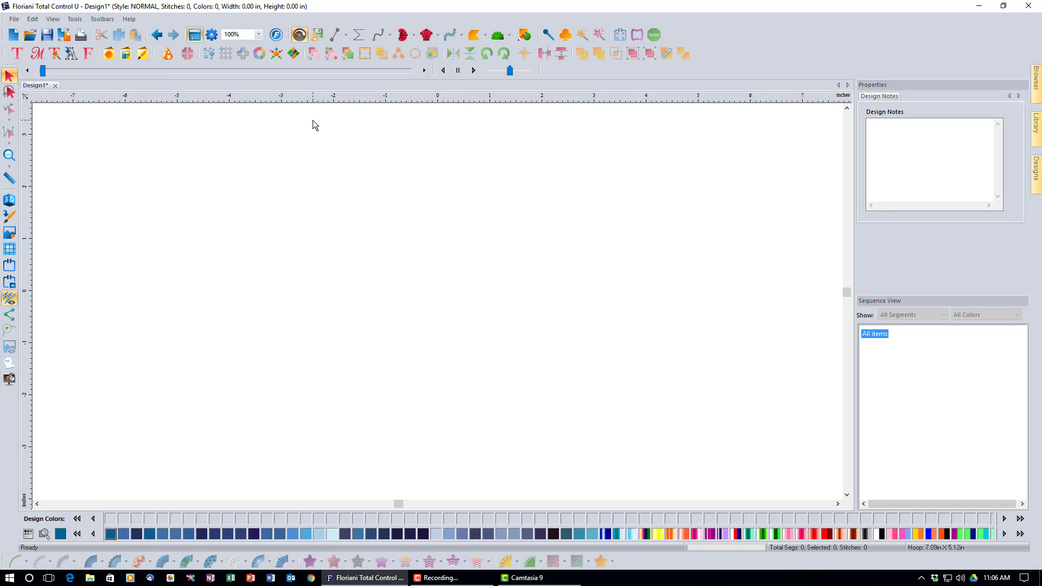
Start an artwork path with eleven points, rising from the lower left into an arch and curling clockwise back inside itself.
click(329, 35)
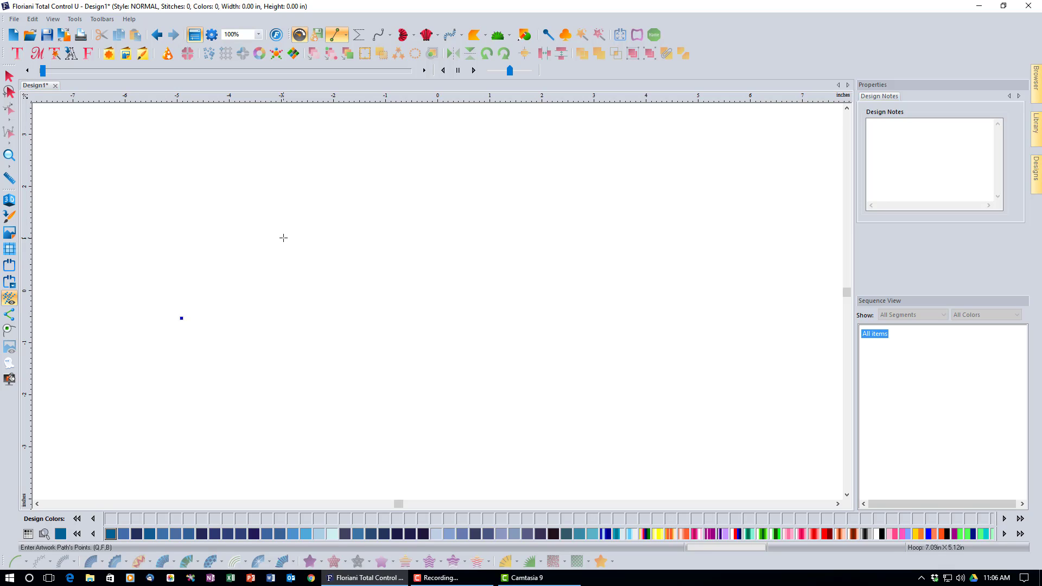
click(283, 238)
click(378, 216)
click(455, 229)
click(498, 269)
click(502, 318)
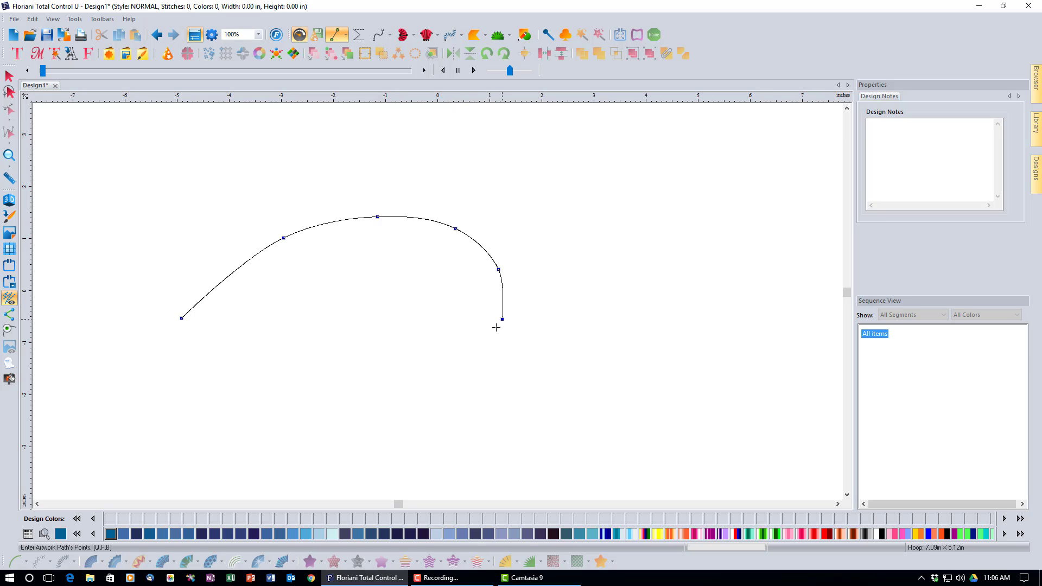
click(454, 361)
click(382, 368)
click(337, 337)
click(334, 301)
click(360, 265)
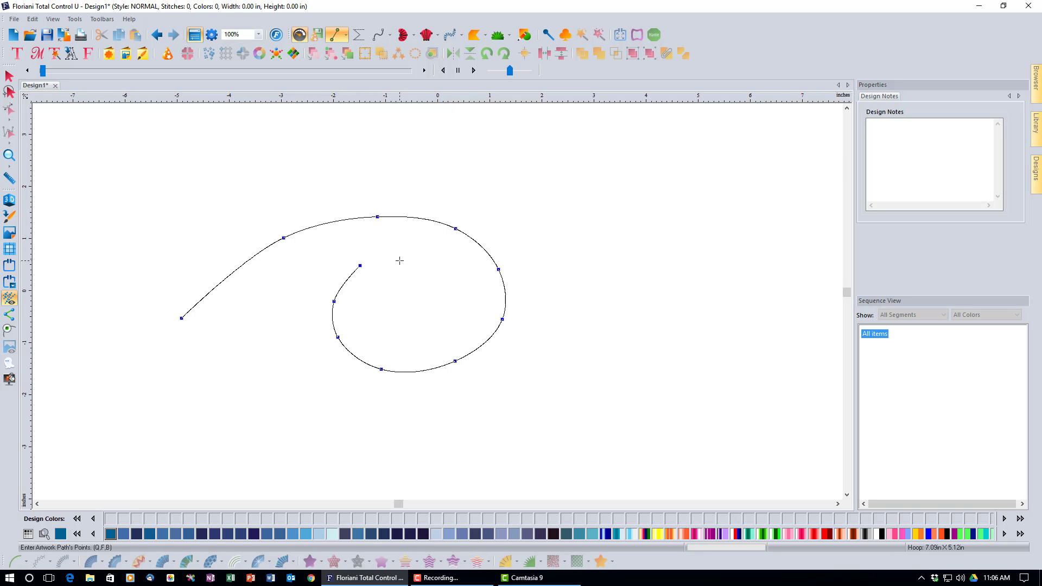
Continue the path with two straight segments, a curved left loop and a right-hand arch, finishing it at about 8.36 by 3.71 in.
click(309, 204)
click(256, 182)
click(172, 211)
click(166, 241)
click(209, 308)
click(260, 340)
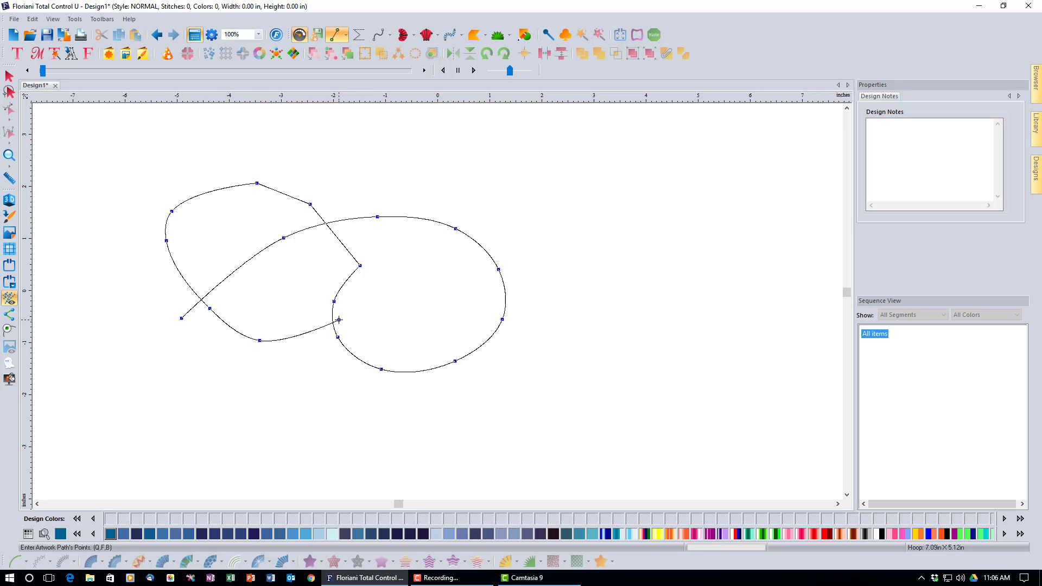
click(339, 320)
click(448, 207)
click(505, 180)
click(565, 193)
click(601, 250)
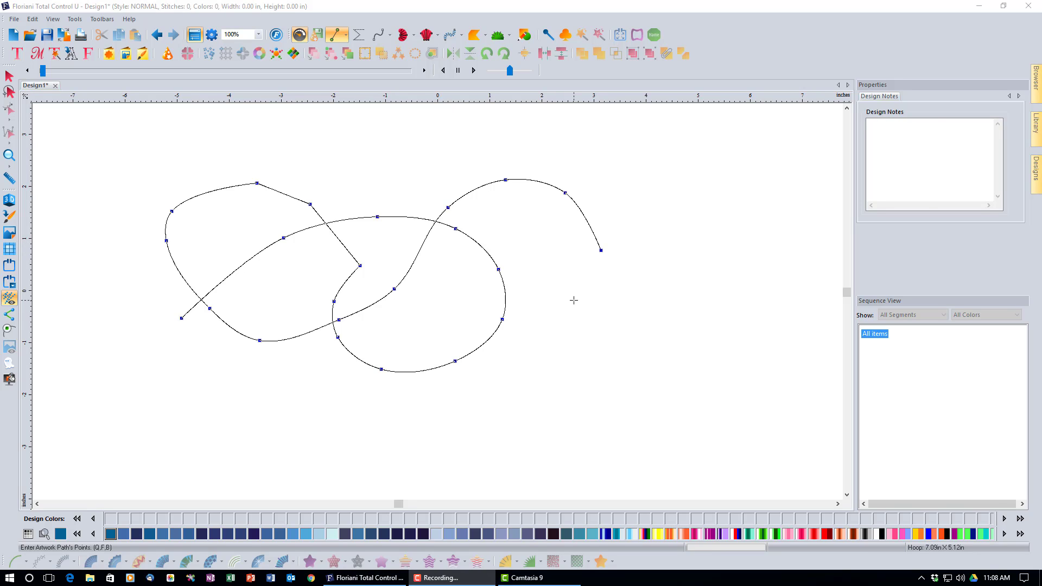
key(Return)
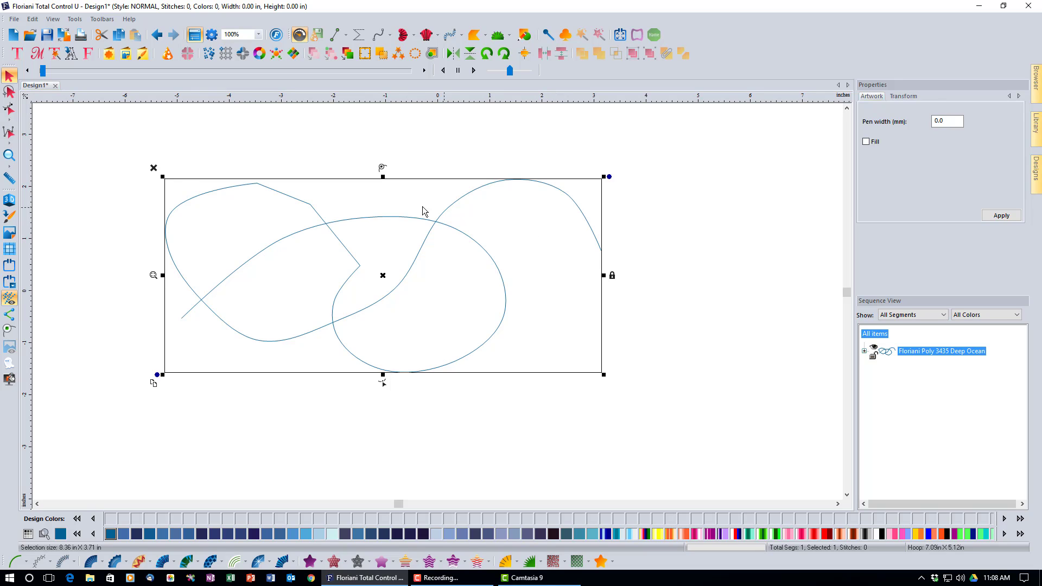
Delete the freeform practice path and load ballon.jpg from the Images folder as the backdrop.
click(154, 168)
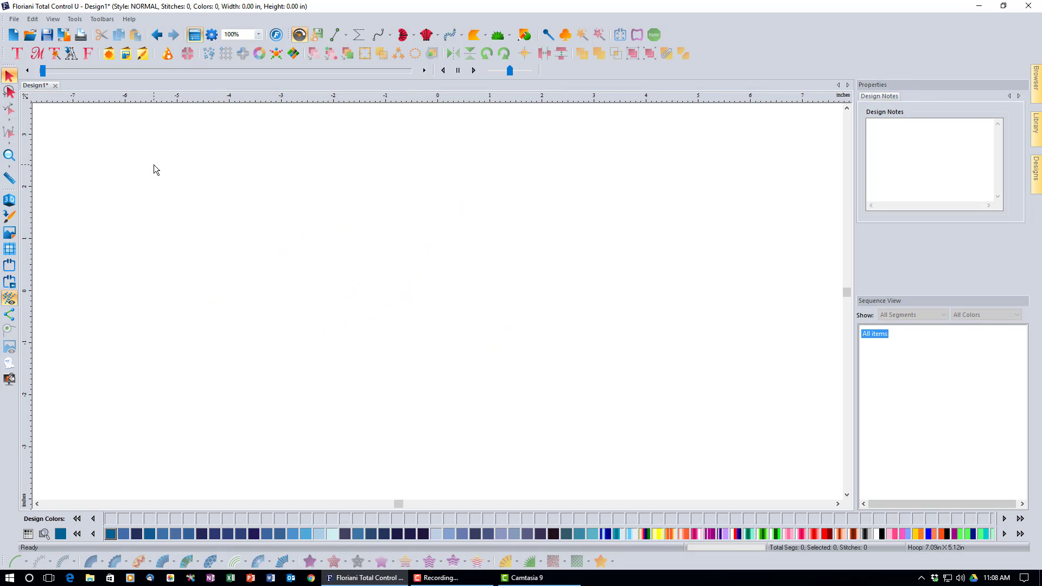
click(9, 234)
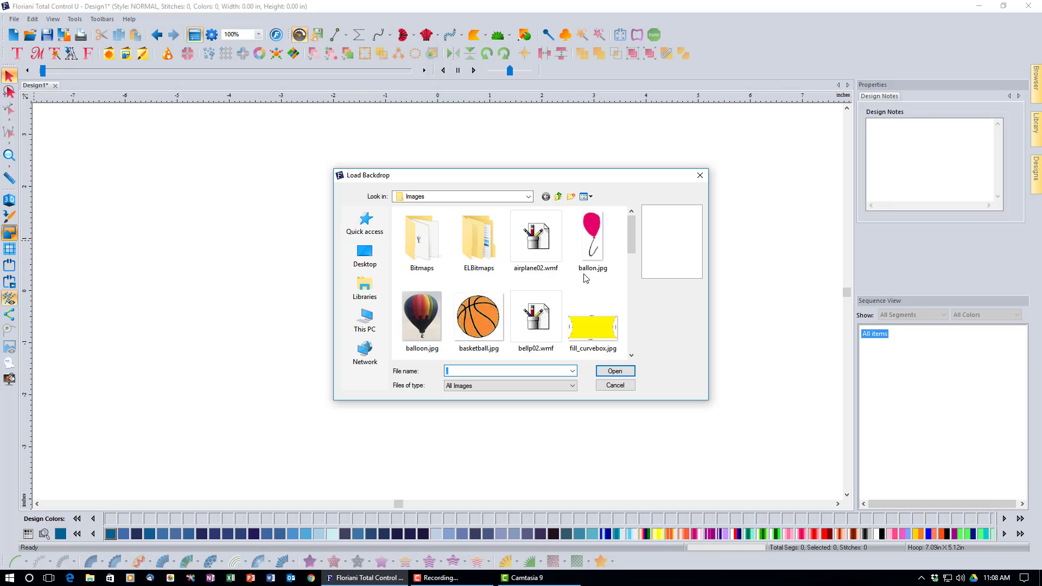
click(591, 233)
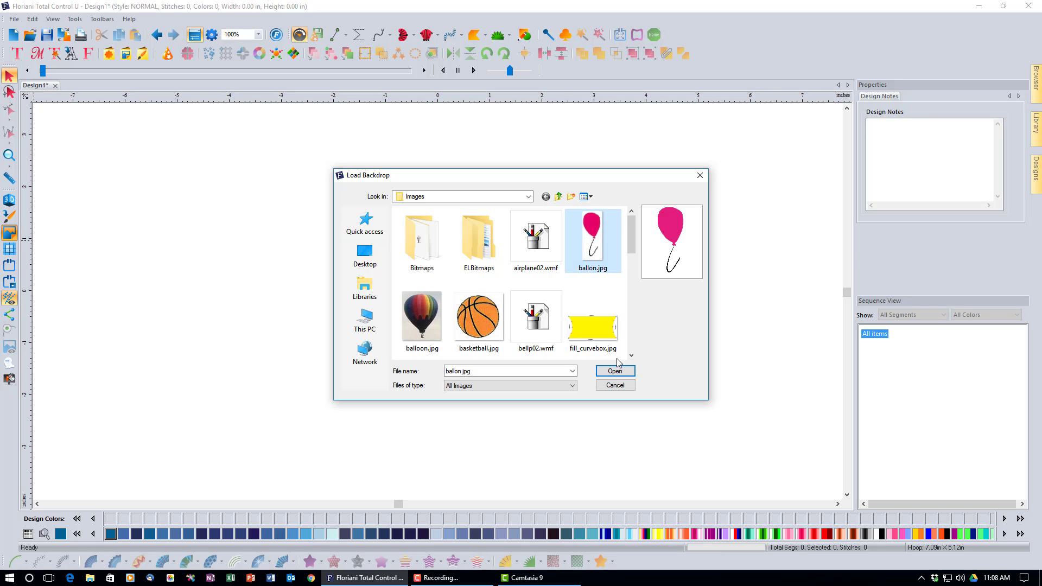
click(616, 372)
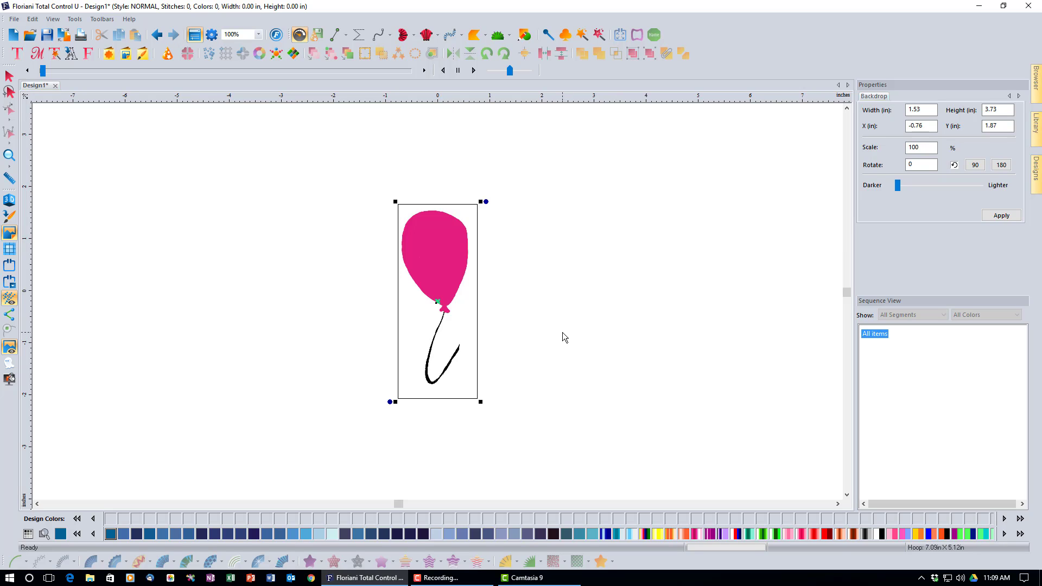
Start an artwork path over the balloon backdrop with eight points, from the neck up its left side to the top.
click(9, 156)
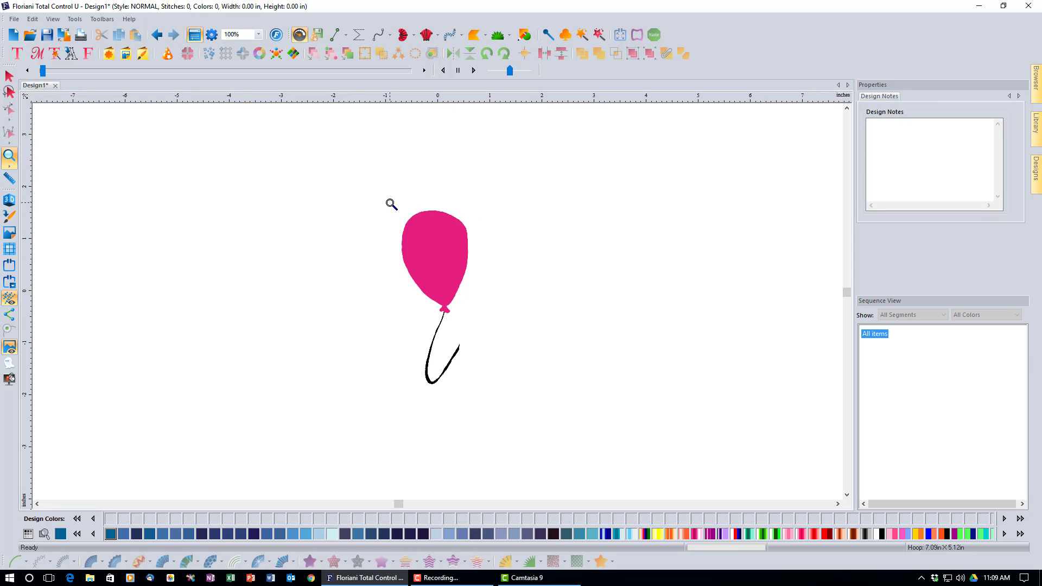
drag(389, 202, 477, 326)
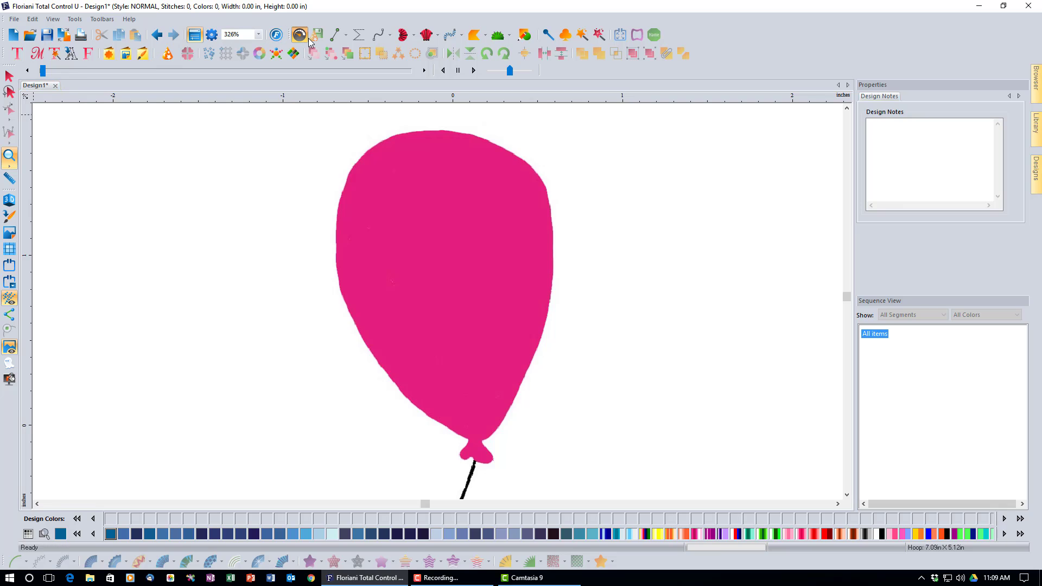
click(332, 37)
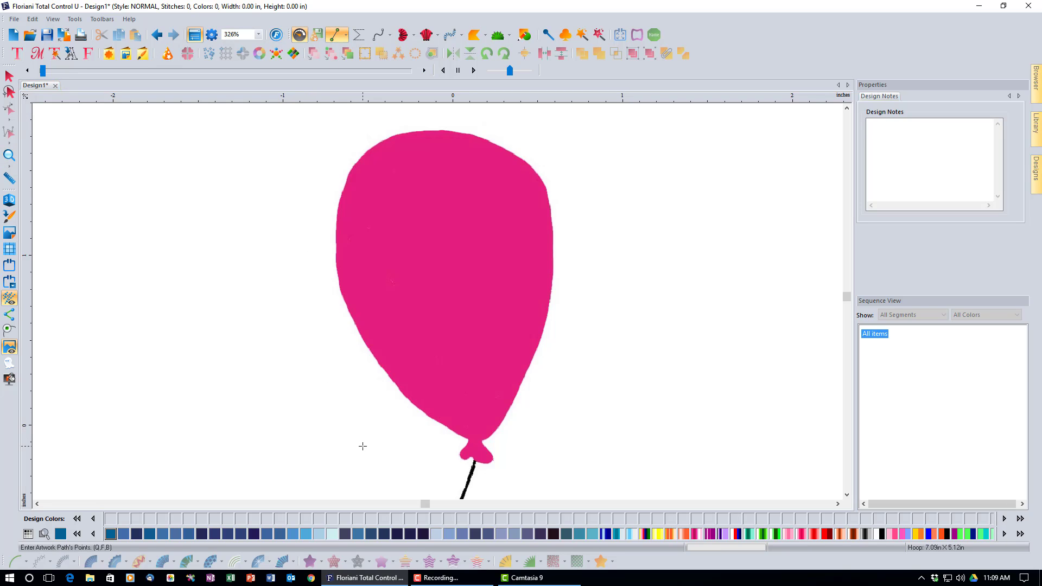
click(468, 439)
click(388, 375)
click(344, 306)
click(337, 263)
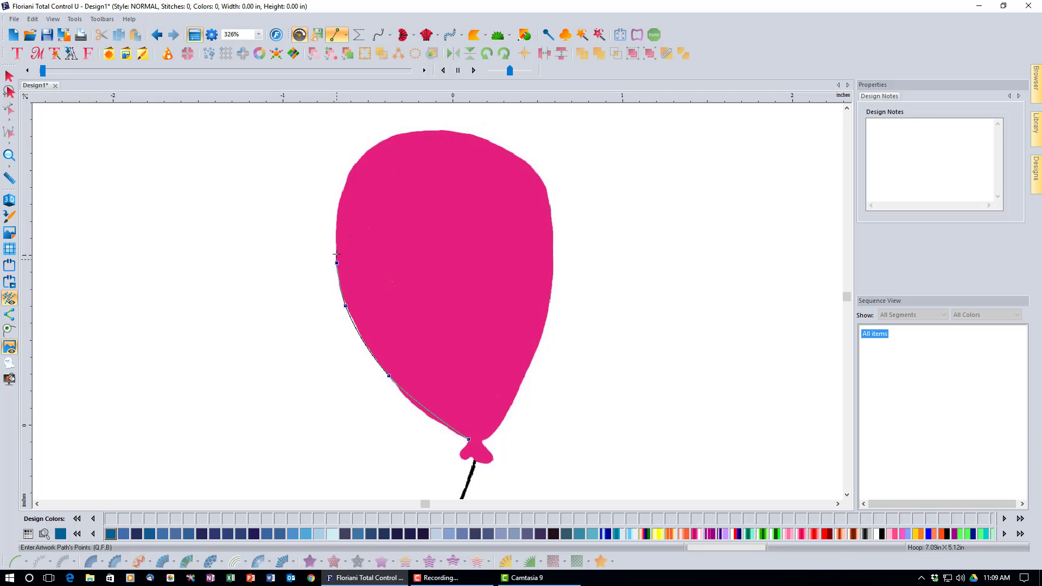
click(336, 207)
click(353, 165)
click(391, 136)
click(443, 131)
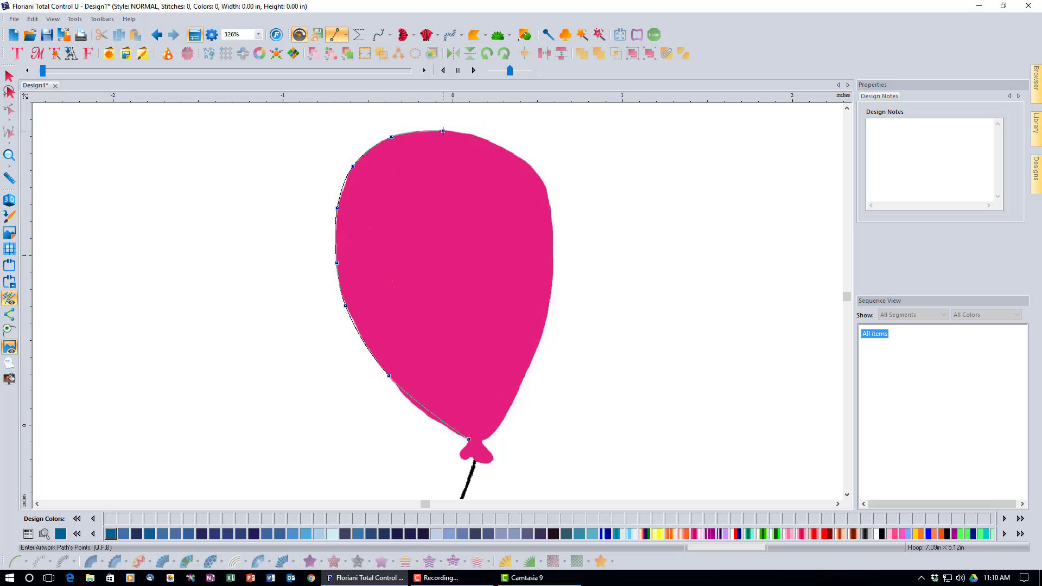
Continue the path with eight more points down the balloon's right side to the neck, finishing it at about 1.29 by 1.82 in.
click(499, 146)
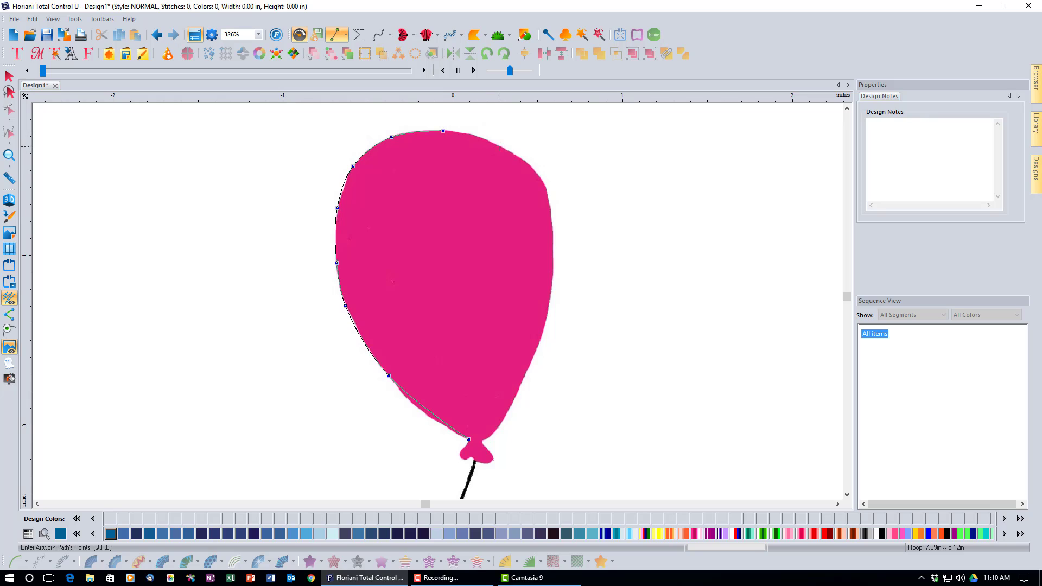
click(540, 175)
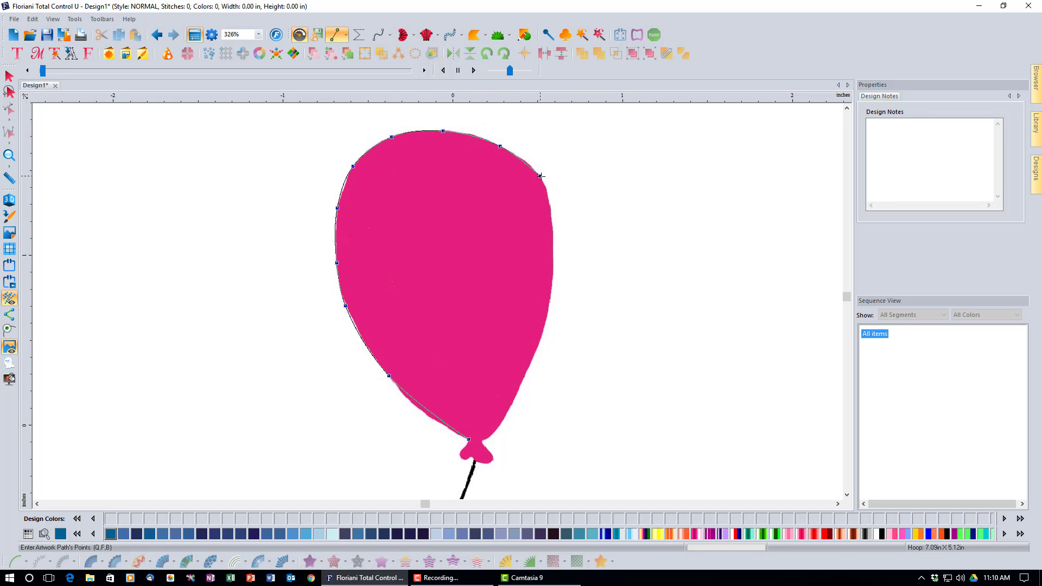
click(552, 231)
click(553, 285)
click(534, 348)
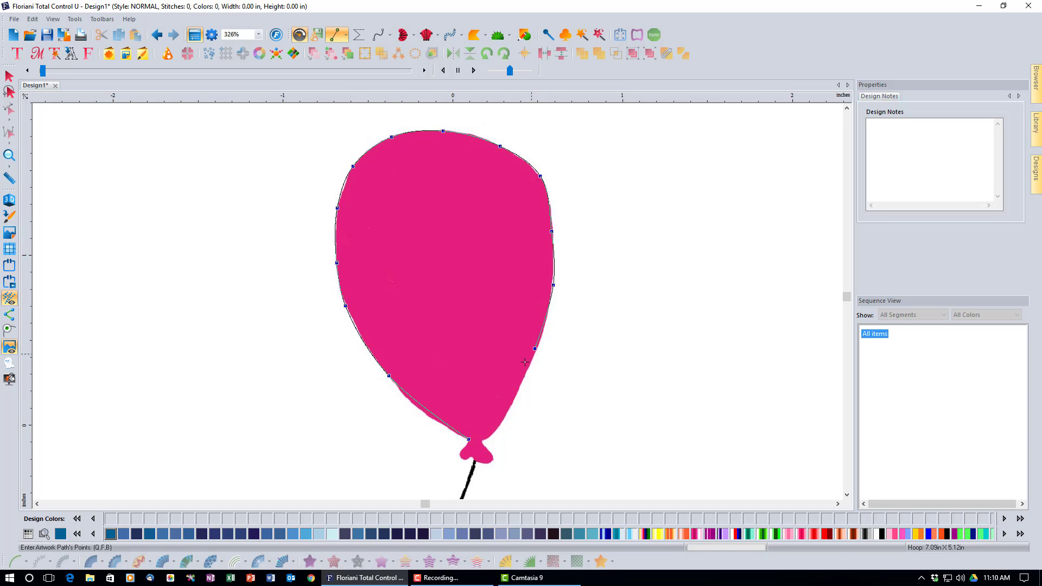
click(511, 403)
click(482, 438)
key(Return)
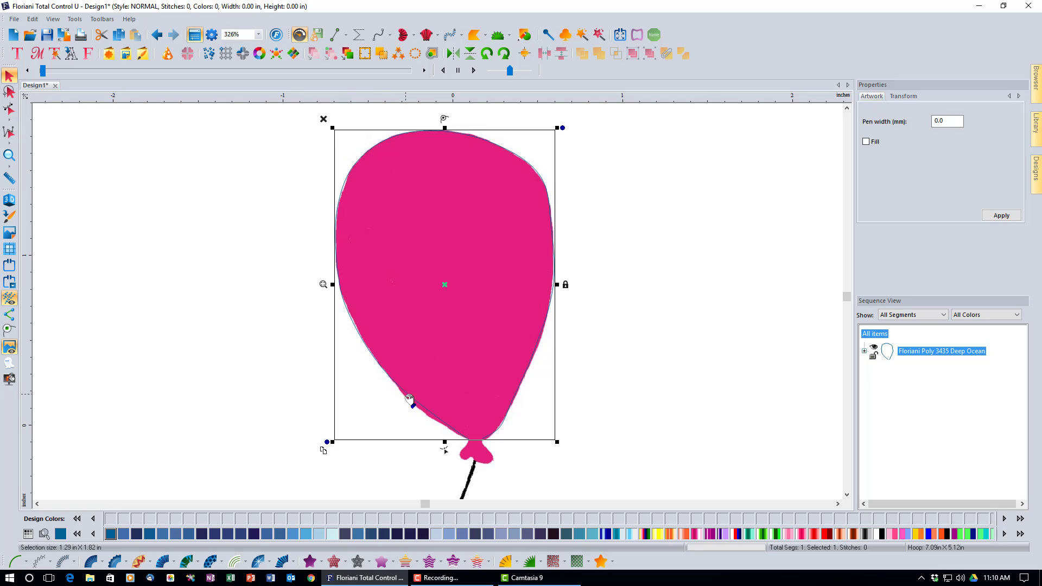
Open the balloon path for outline point editing.
click(8, 111)
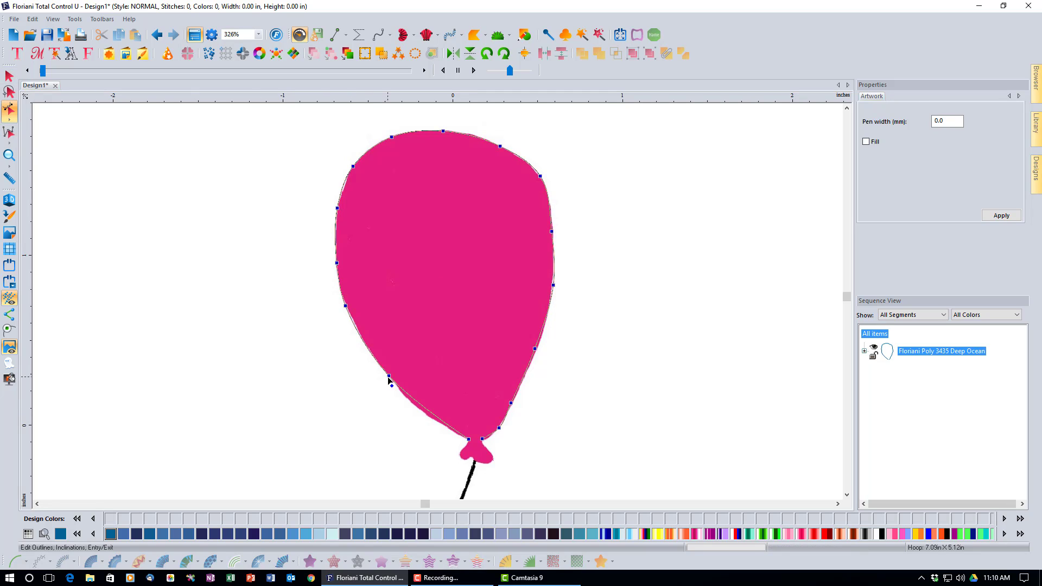
drag(389, 376, 403, 398)
drag(403, 398, 403, 398)
click(156, 37)
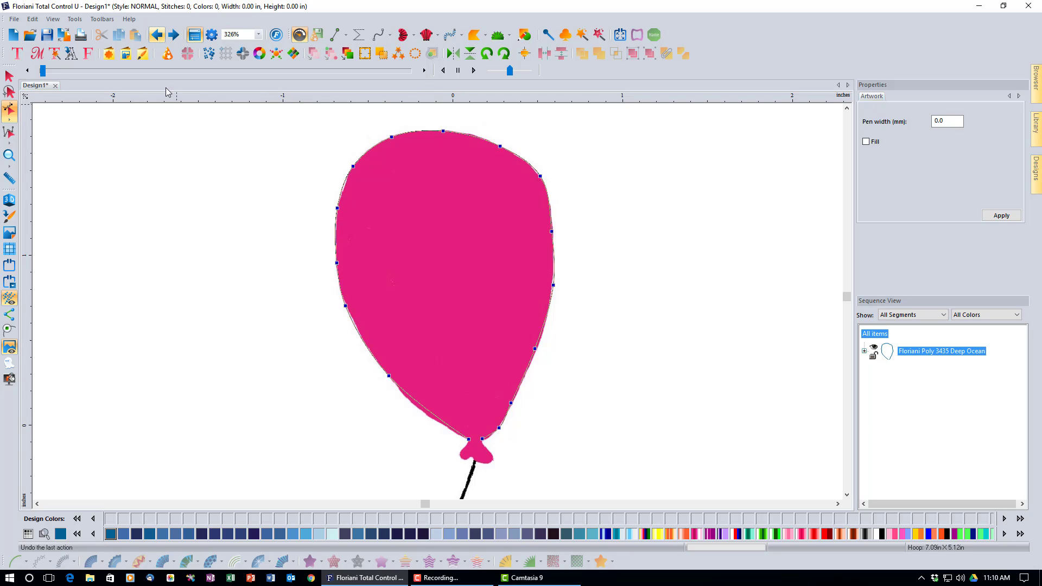
Convert the outline's lower-left point to Cusp and adjust its lower handle so the curve follows the balloon edge toward the neck.
click(388, 377)
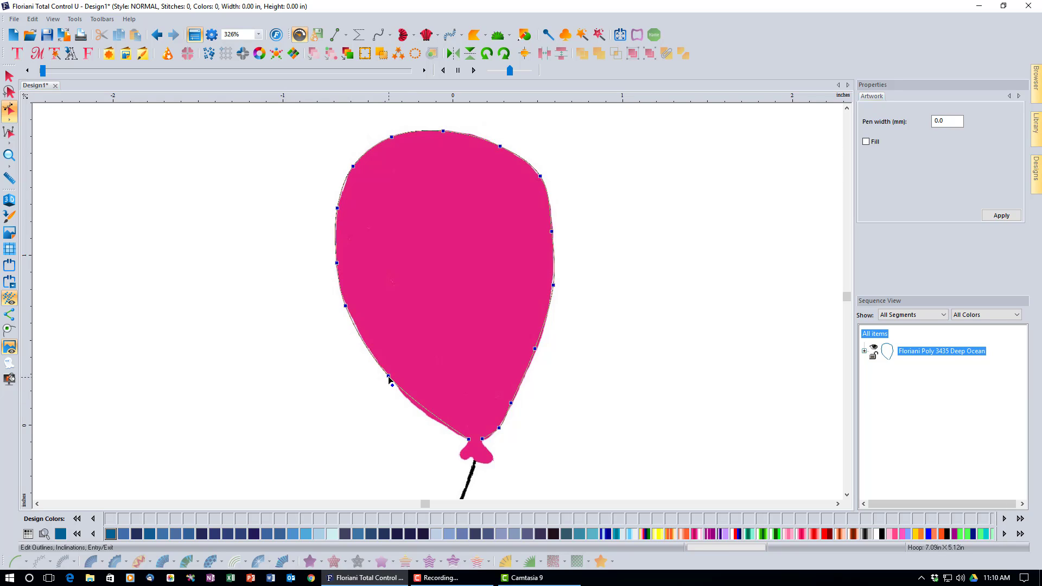
drag(391, 385, 406, 410)
drag(405, 410, 391, 379)
right_click(389, 379)
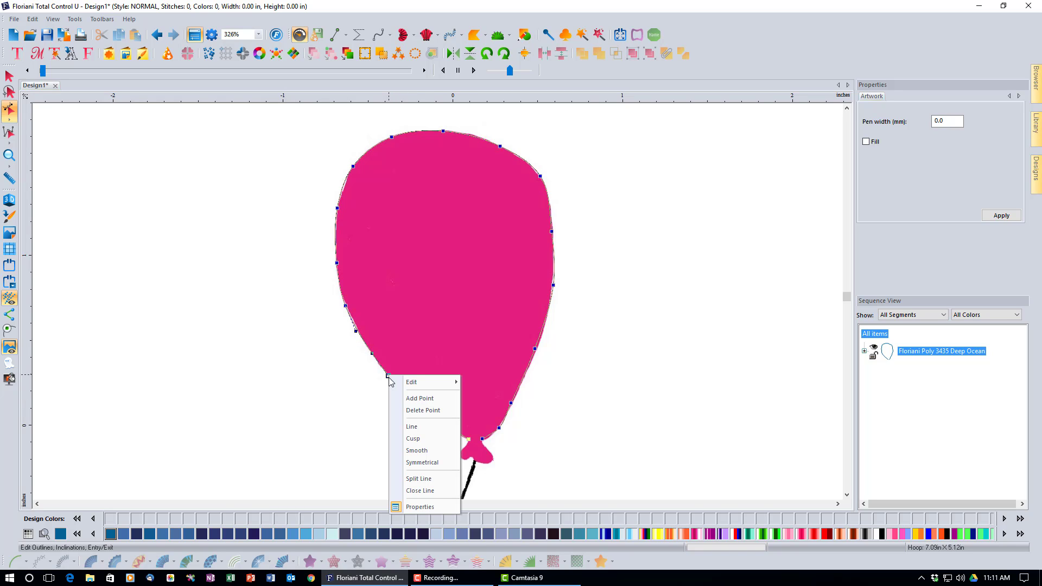
click(418, 438)
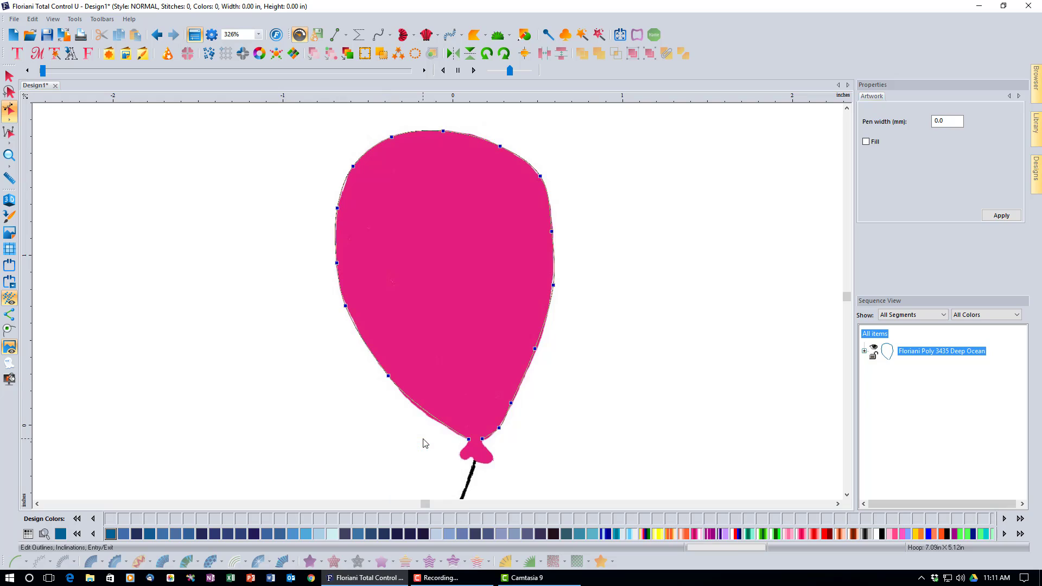
click(389, 377)
drag(410, 406, 406, 411)
click(11, 75)
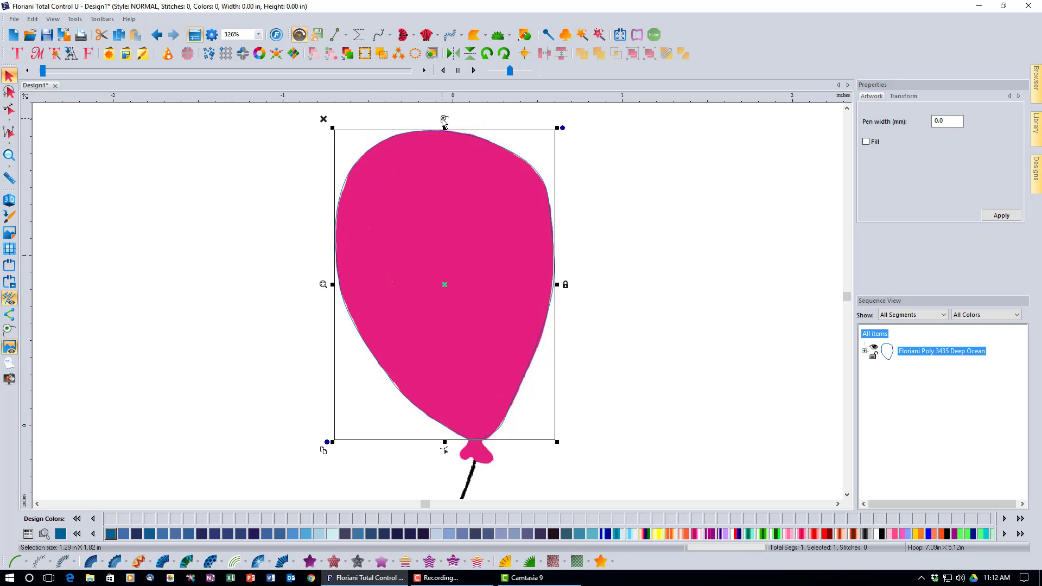
click(585, 456)
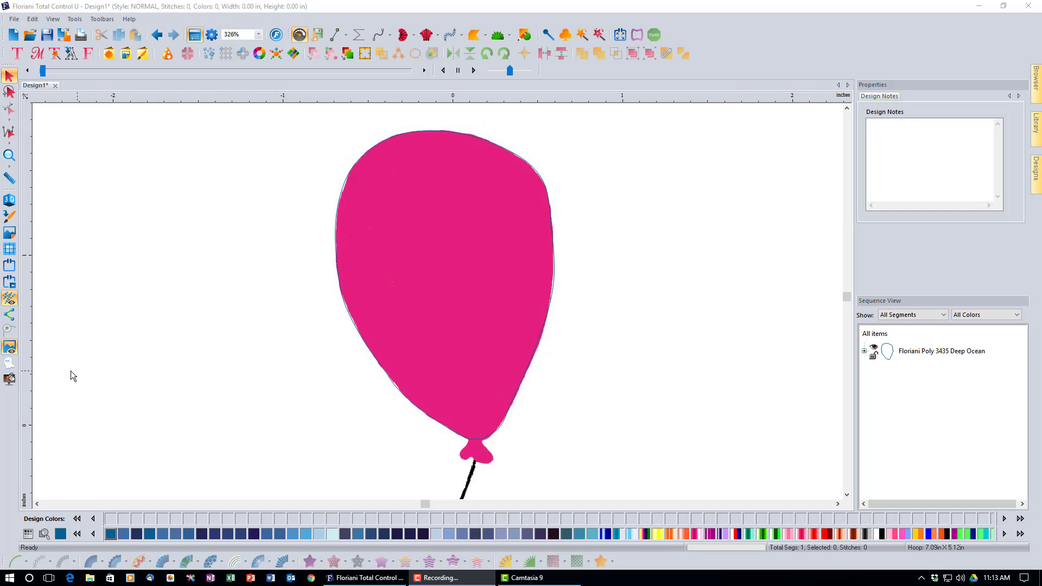
Hide the backdrop image and delete the traced balloon path.
click(9, 347)
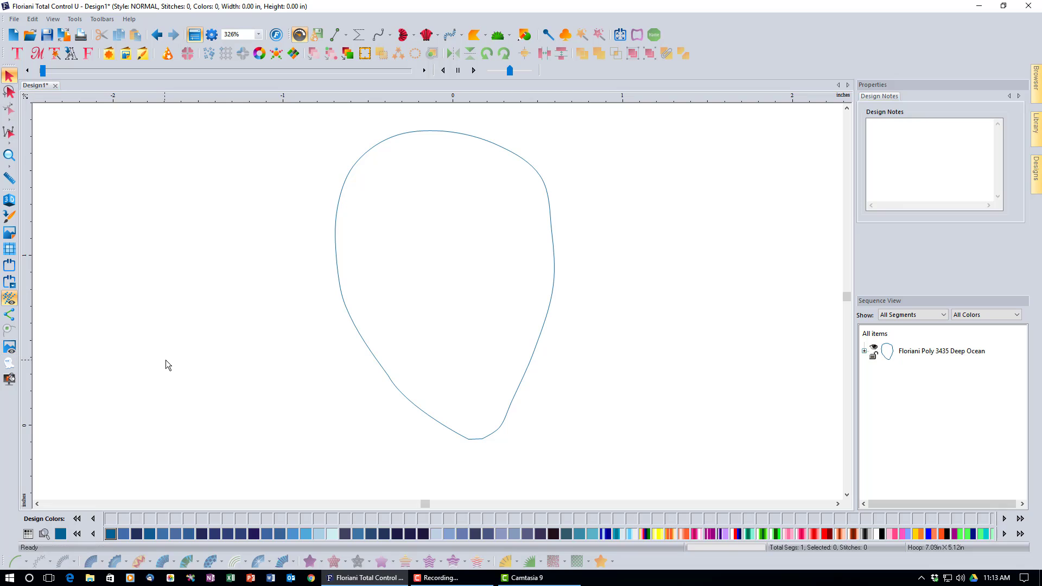
click(382, 148)
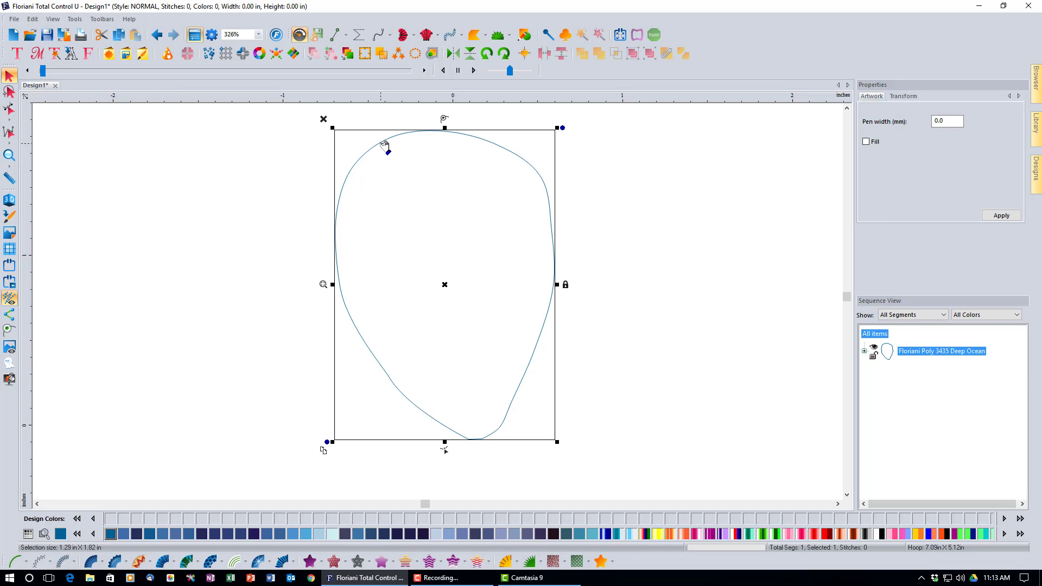
click(322, 119)
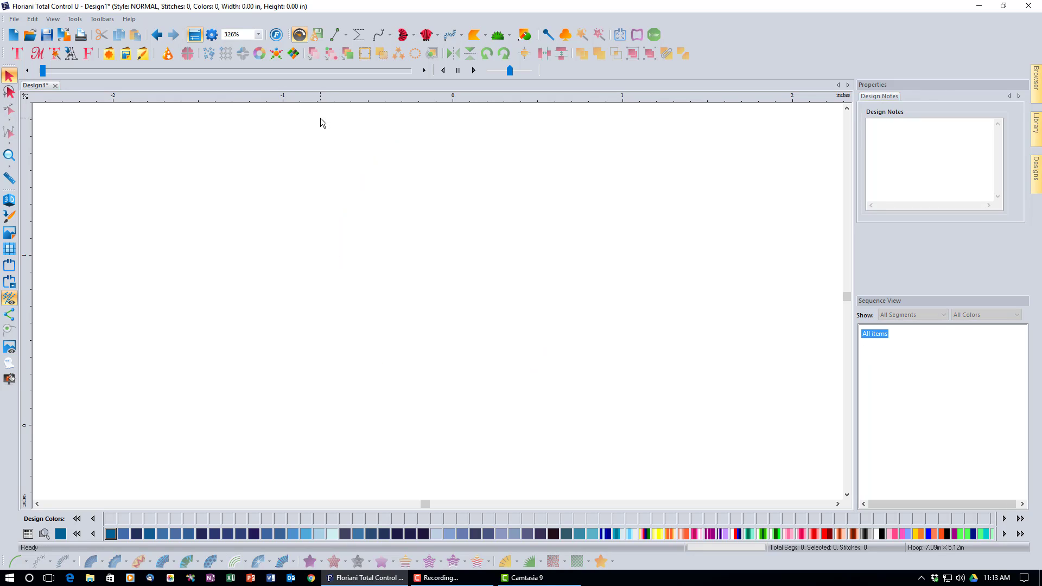
Draw a freehand artwork line with the Pen tool in the lower left of the empty design.
click(345, 37)
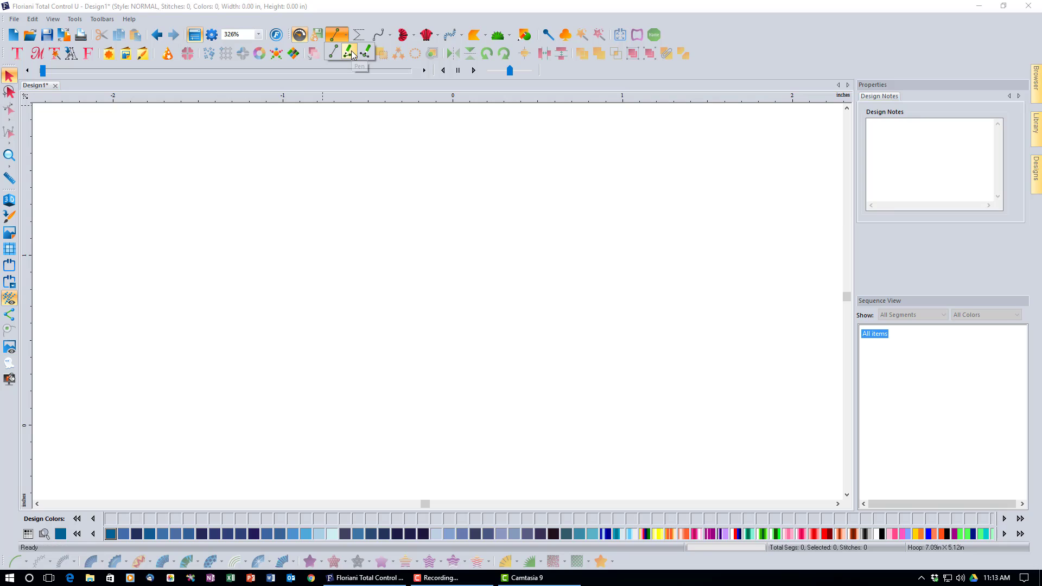
click(350, 52)
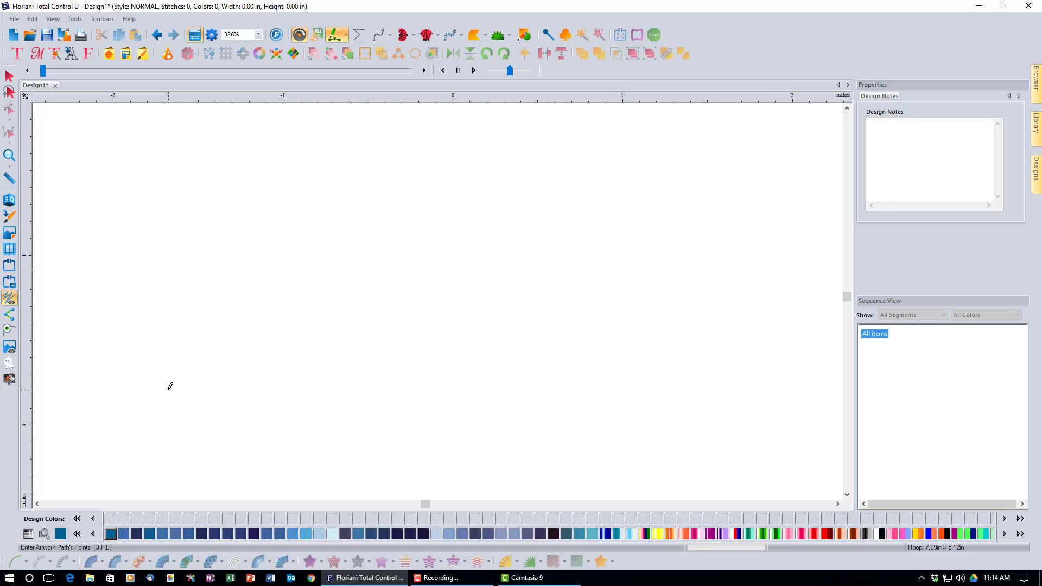
mouse_move(171, 386)
mouse_down()
mouse_move(237, 320)
mouse_move(233, 343)
mouse_move(308, 289)
mouse_move(284, 344)
mouse_move(349, 306)
mouse_move(424, 283)
mouse_move(575, 292)
mouse_move(692, 314)
mouse_move(646, 374)
mouse_move(541, 410)
mouse_move(415, 424)
mouse_move(367, 399)
mouse_move(255, 424)
mouse_up()
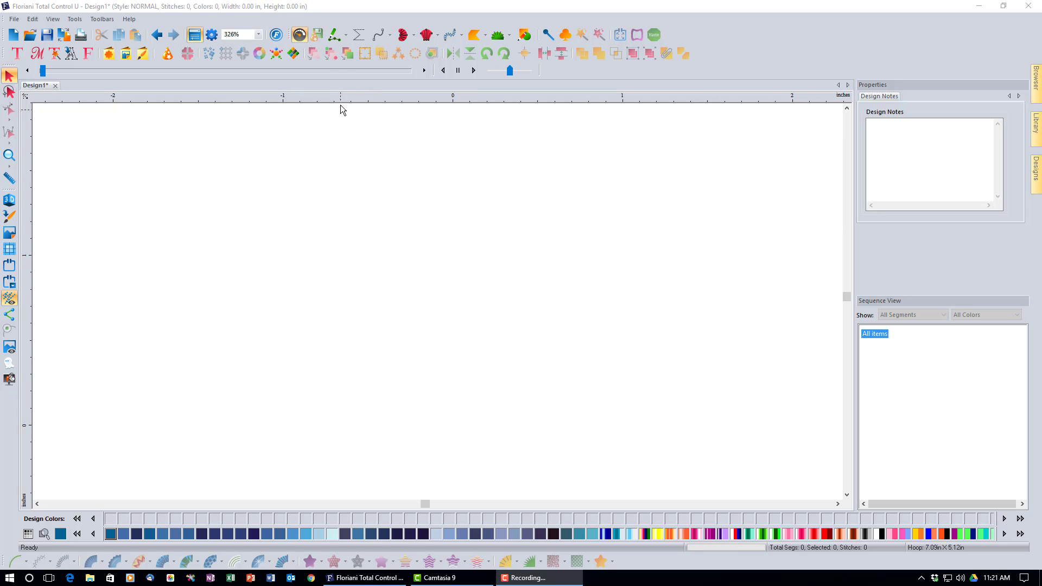
Draw a Bezier artwork path that rises to a second point, descends through two more points and pulls out a curve handle.
click(347, 37)
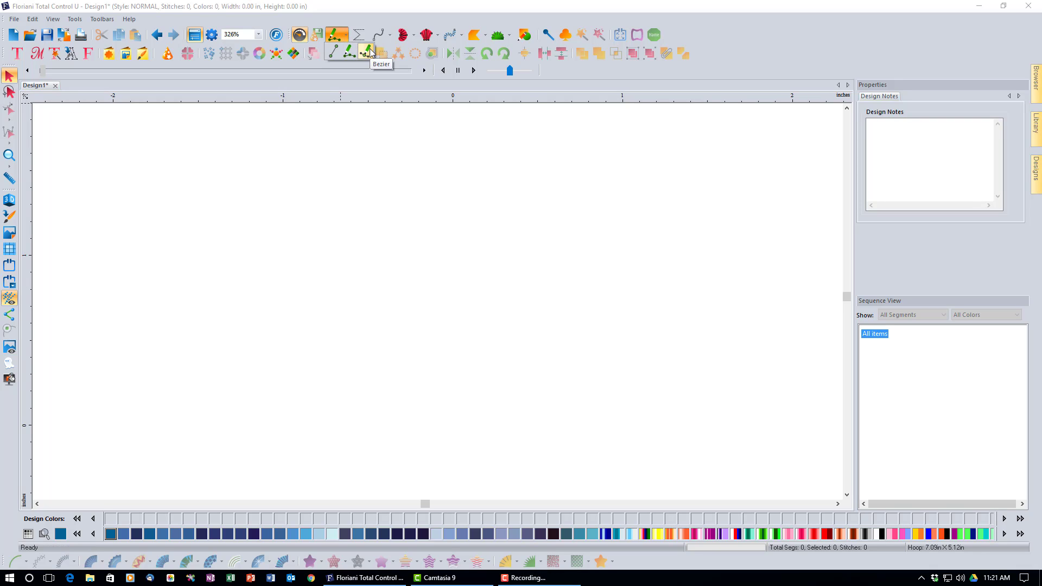
click(368, 51)
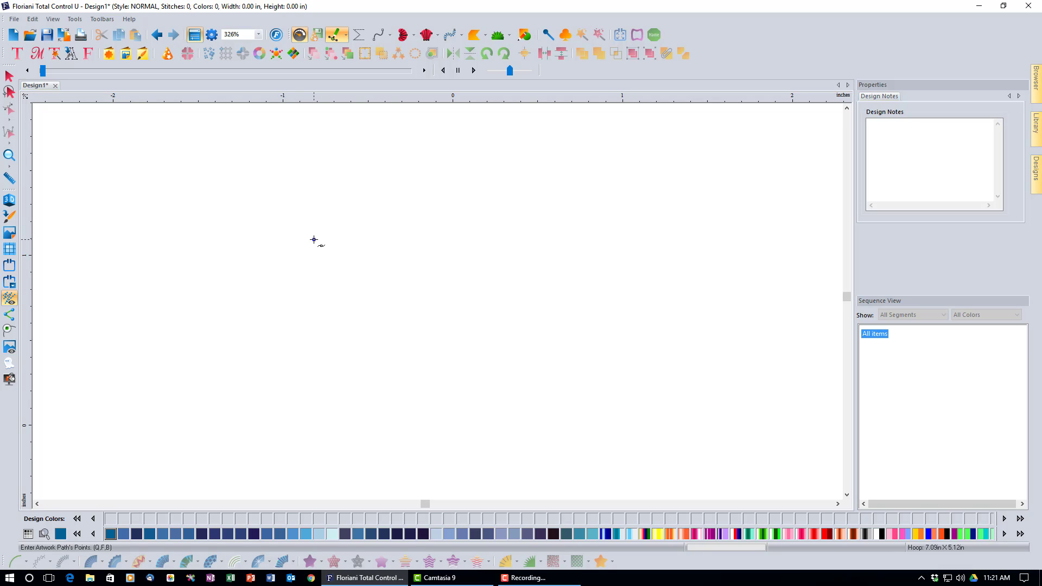
click(403, 204)
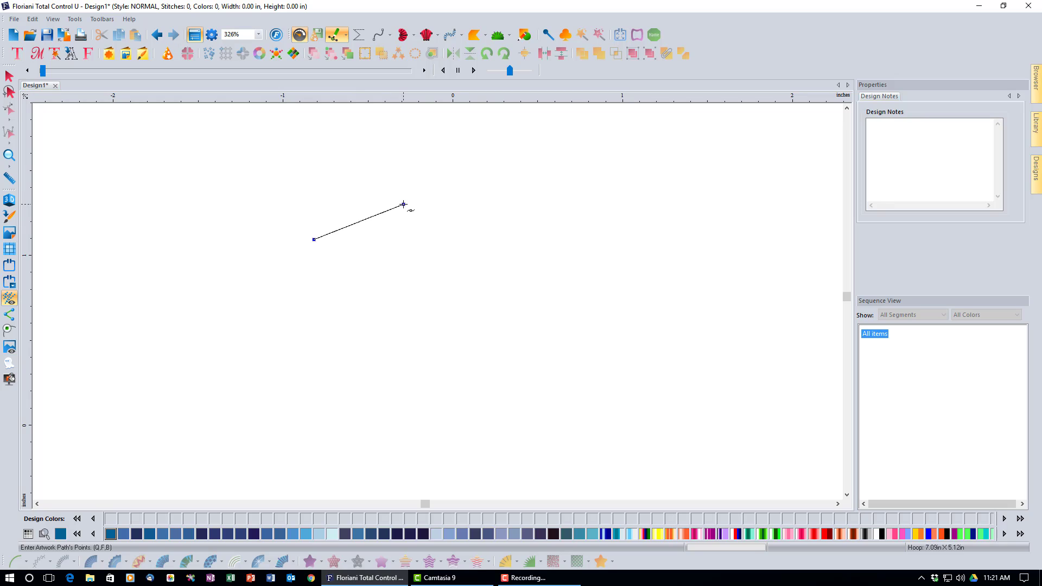
click(474, 255)
click(529, 288)
drag(536, 288, 459, 310)
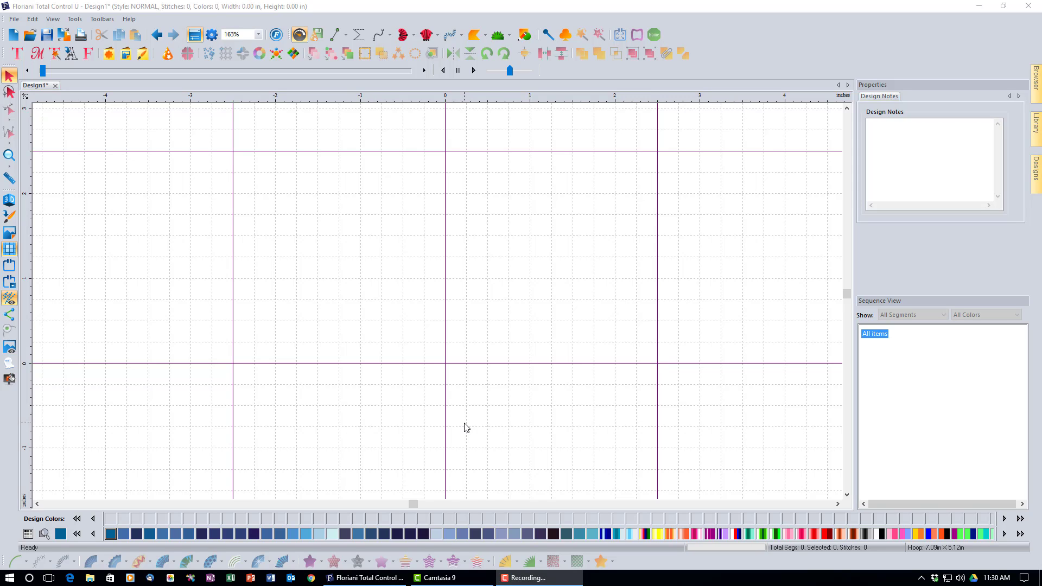
Turn on Snap to grid and draw a closed 1.50 by 1.50 in square path centered horizontally, from 0.5 to 2 in above the origin.
right_click(483, 98)
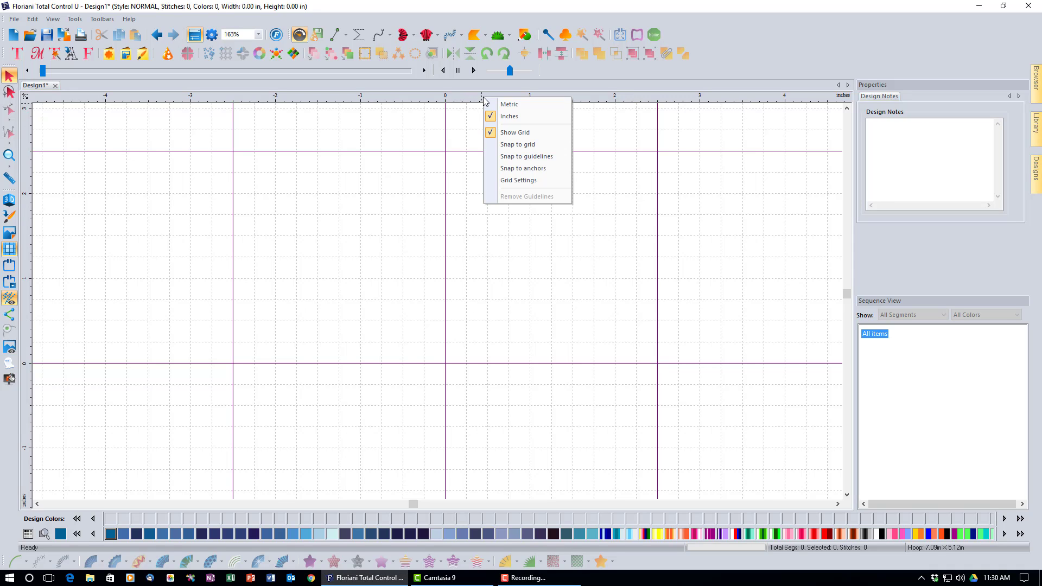
click(514, 145)
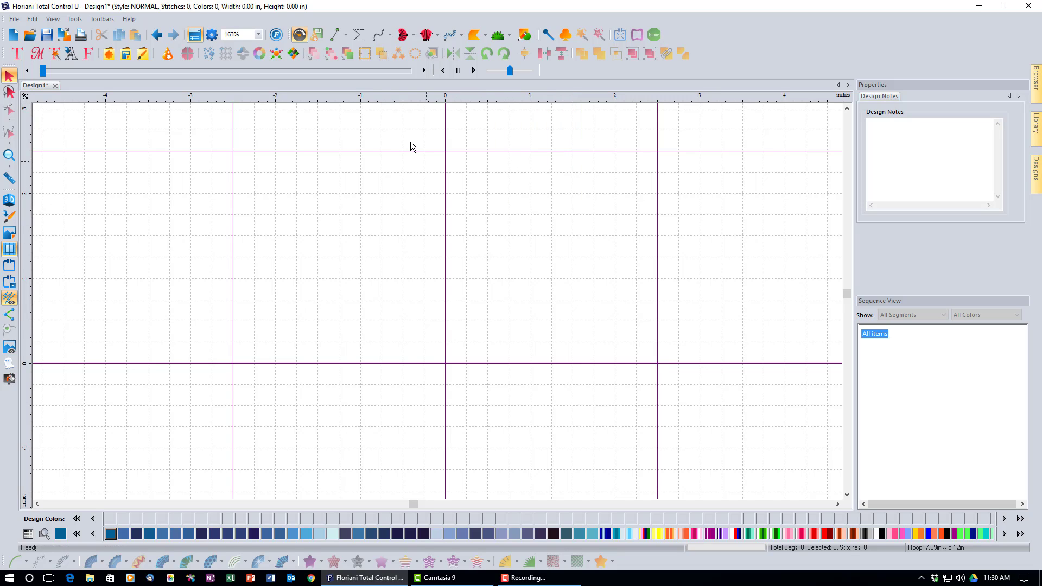
click(337, 40)
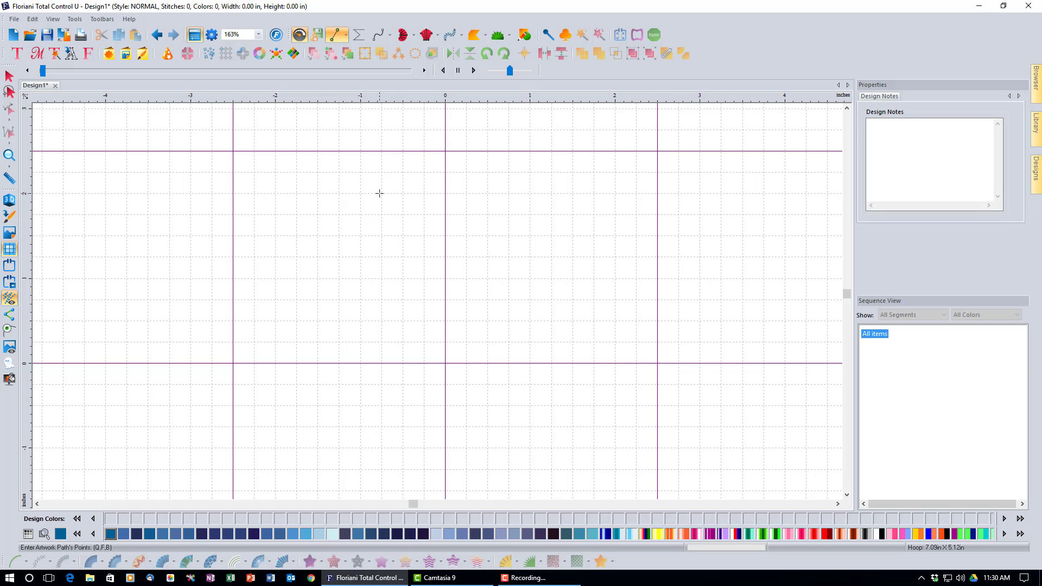
click(508, 193)
click(508, 321)
click(378, 322)
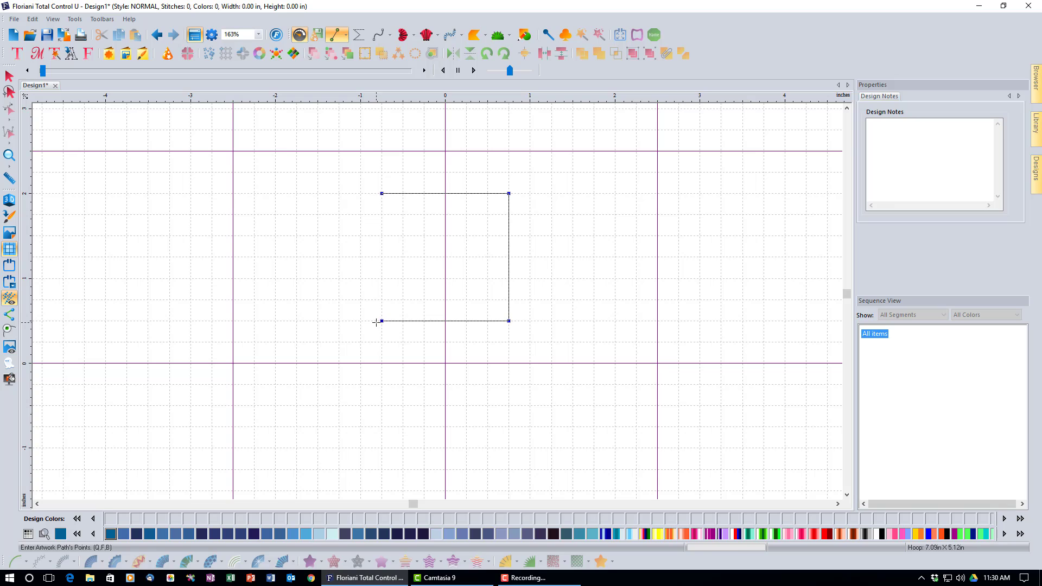
click(382, 193)
right_click(381, 191)
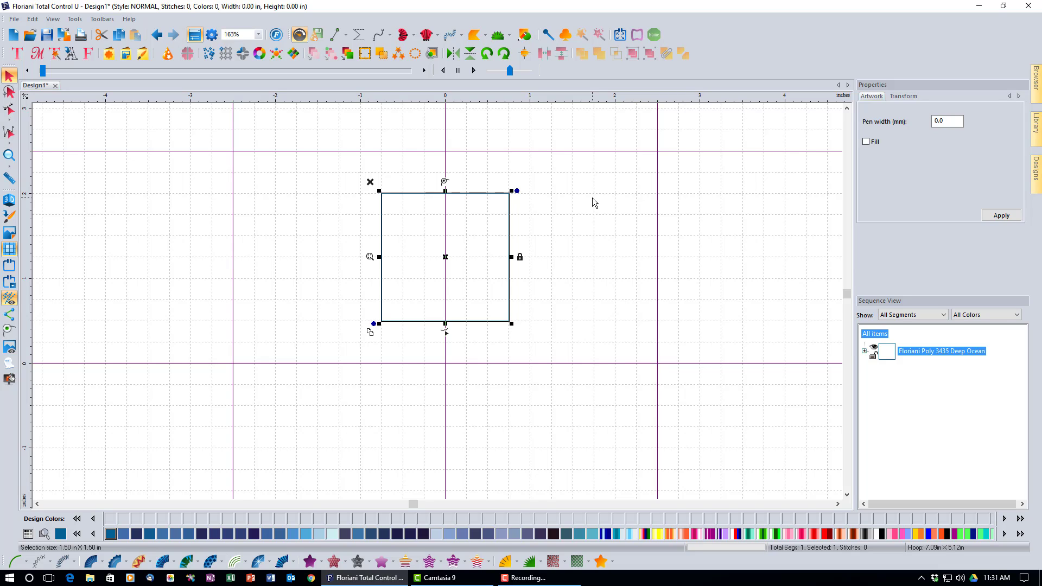
Delete the square path and turn off Snap to grid.
click(370, 182)
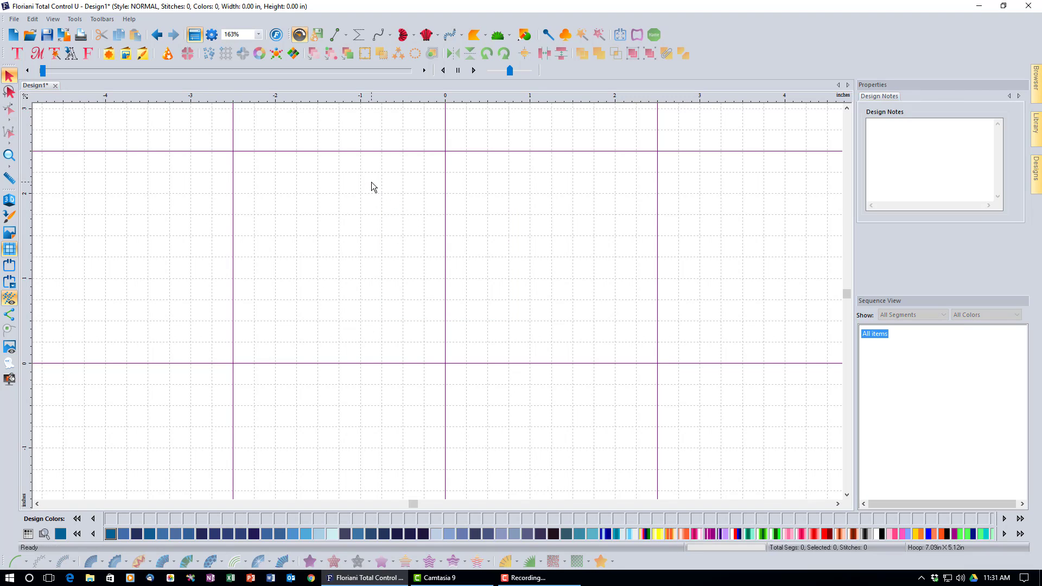
right_click(418, 97)
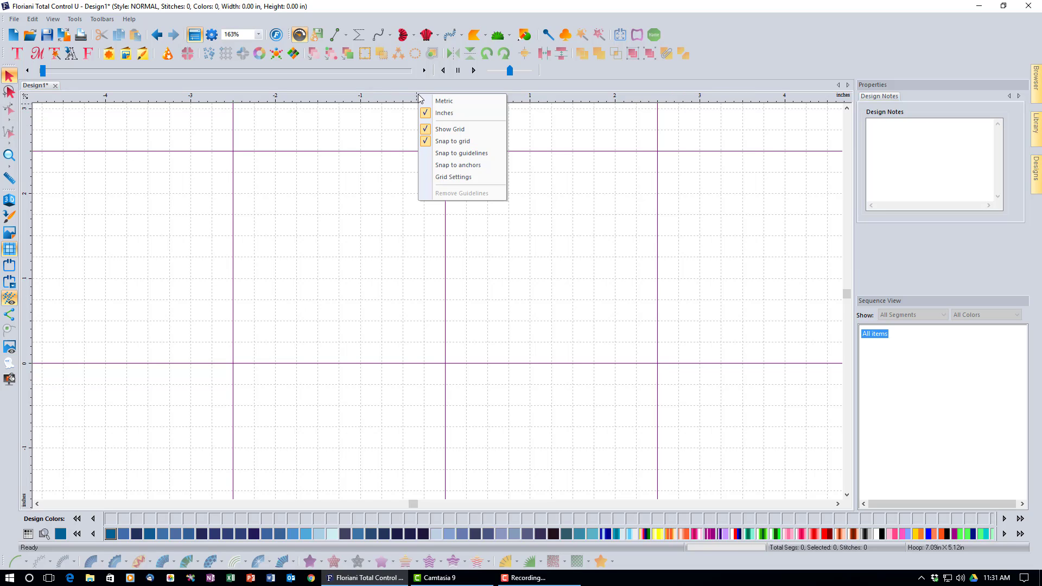
click(449, 141)
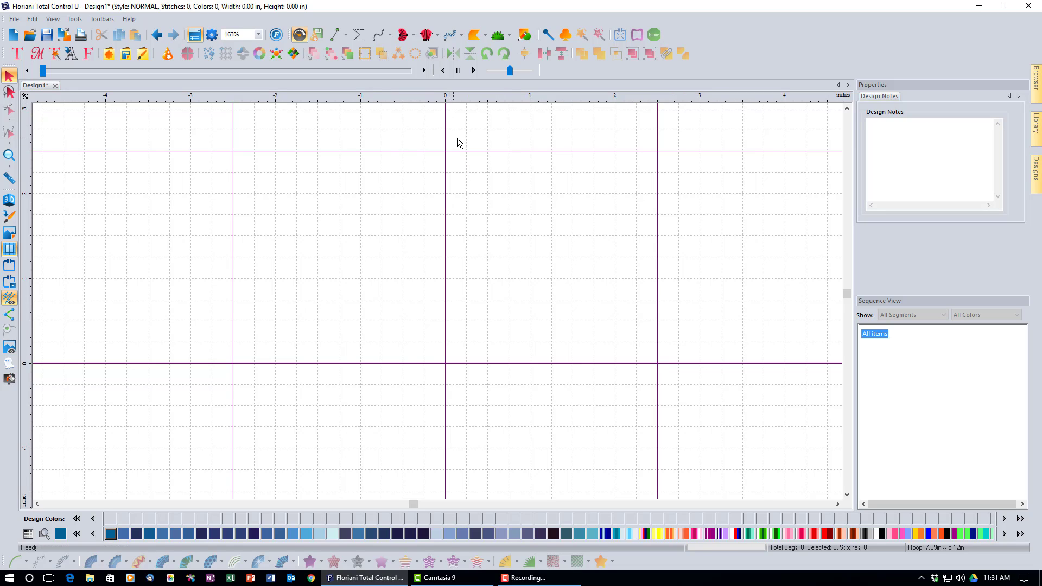
Draw a square about 2.67 in wide with the Rectangle preset, constraining its proportions, and delete it.
click(521, 35)
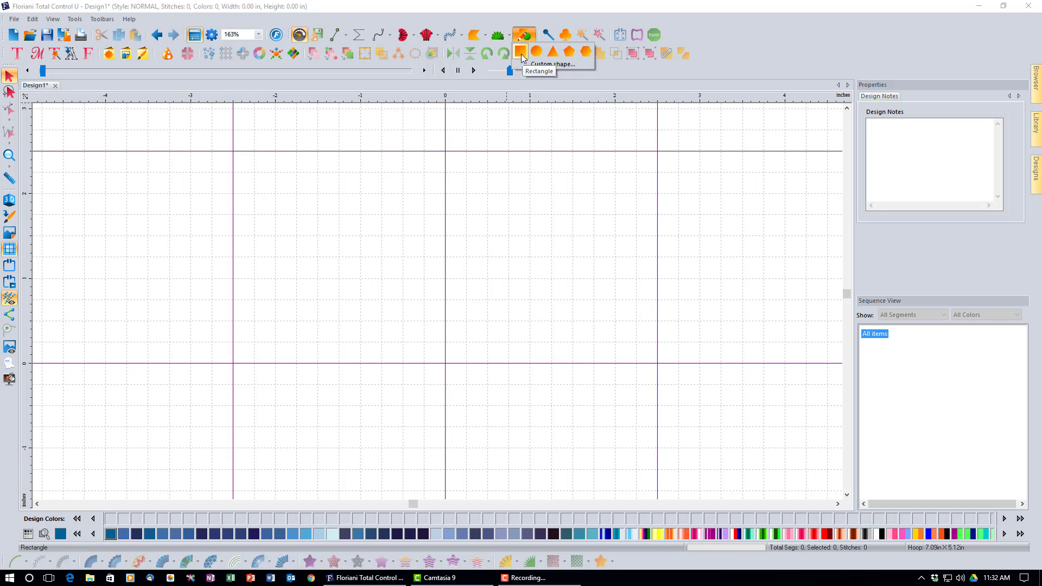
click(521, 58)
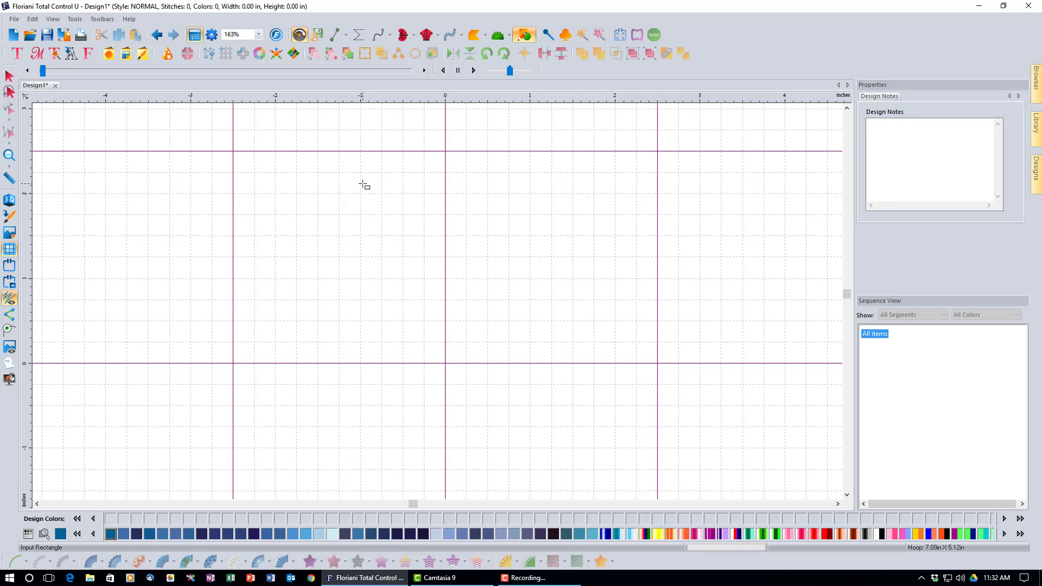
drag(363, 185, 525, 322)
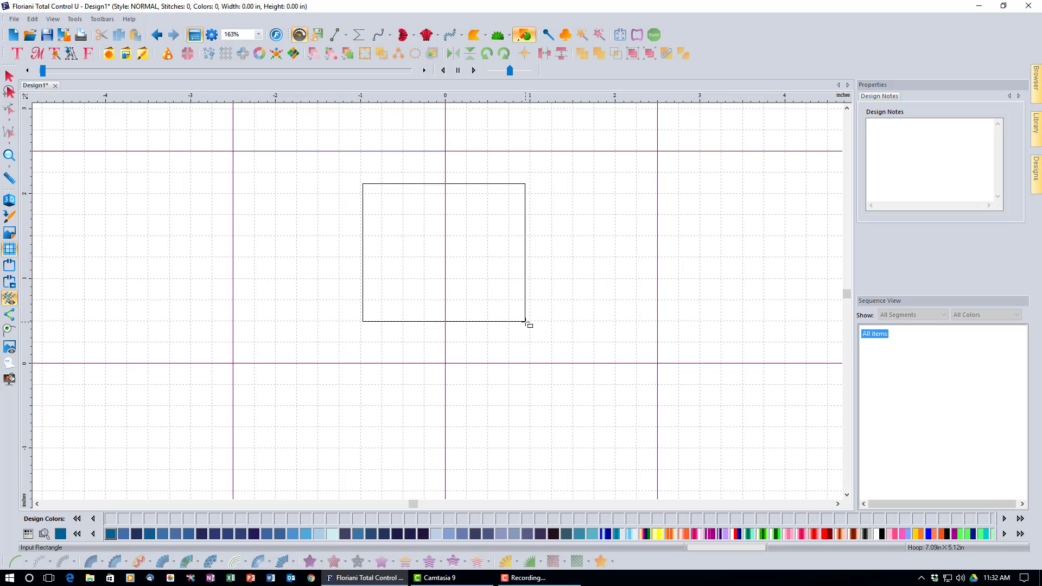
key(ctrl)
drag(525, 323, 590, 324)
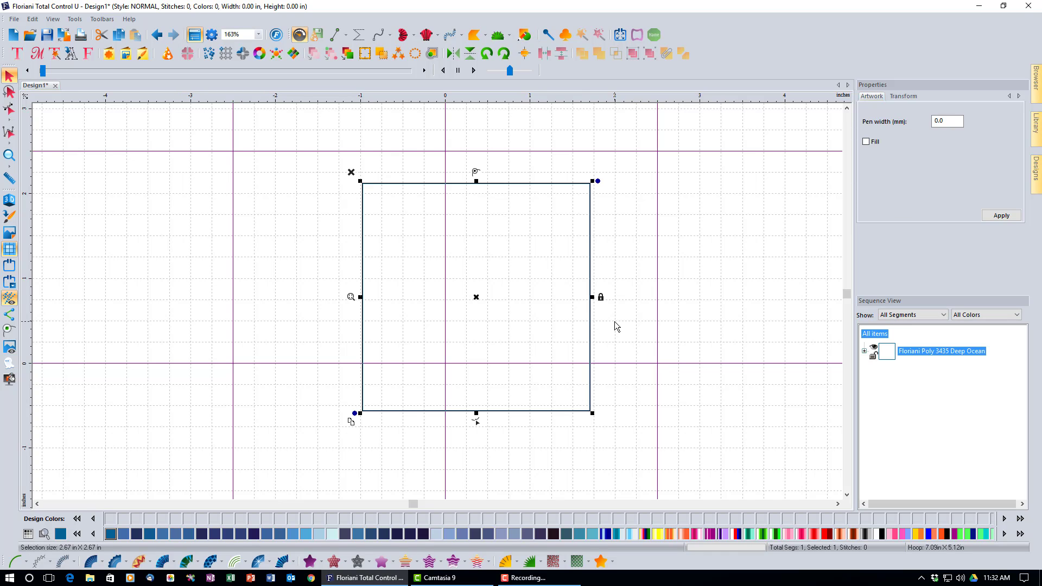
click(351, 172)
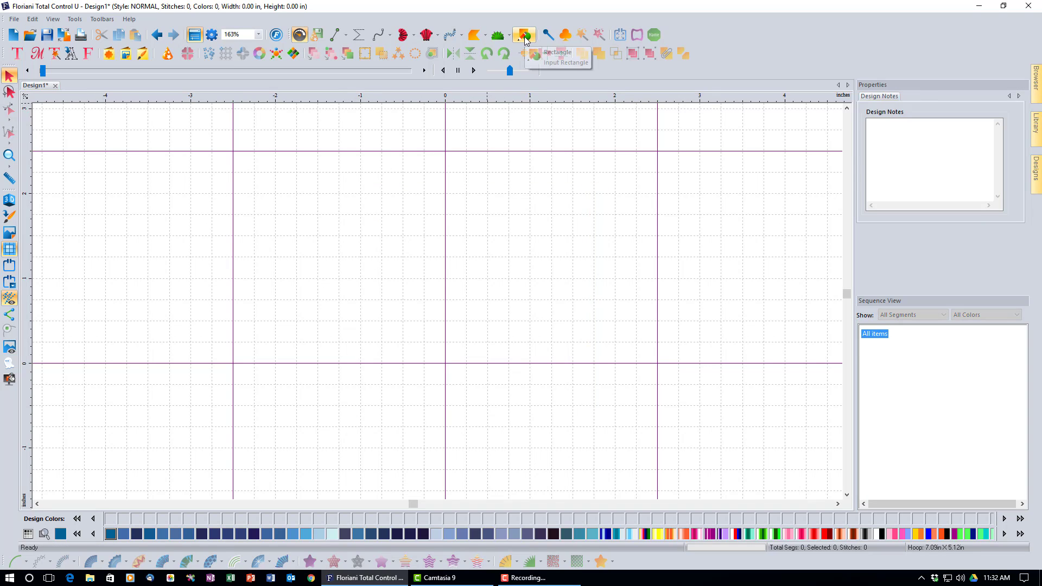
Draw an unconstrained preset rectangle about 2.52 by 2.03 in and delete it.
click(504, 83)
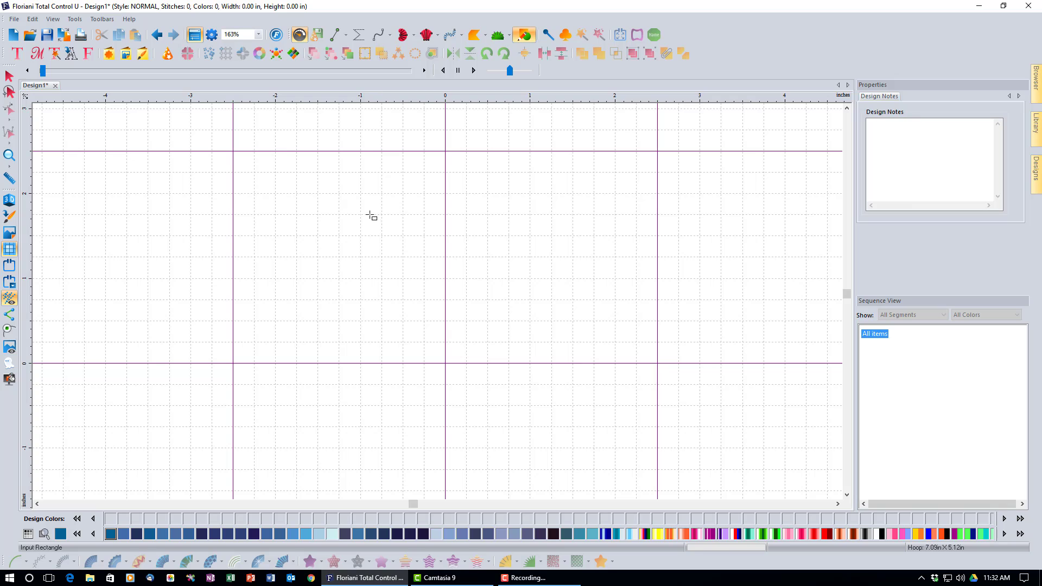
drag(360, 185, 572, 357)
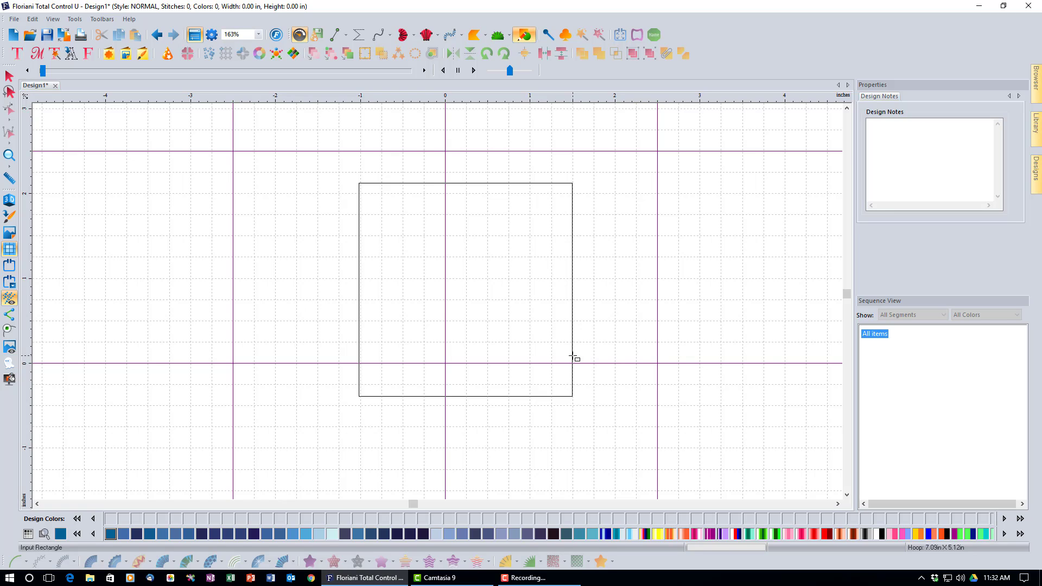
drag(574, 358, 575, 357)
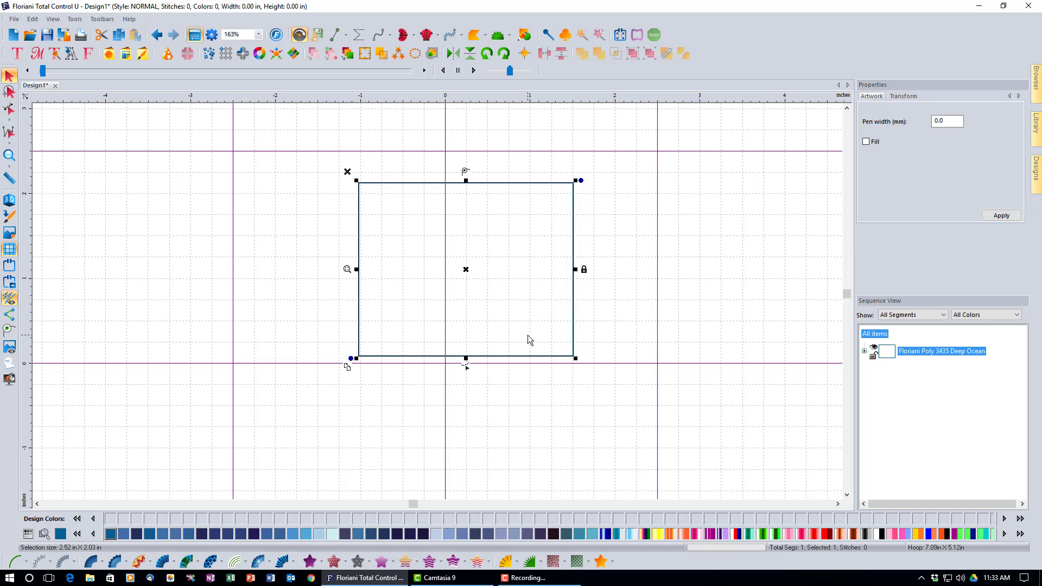
click(347, 171)
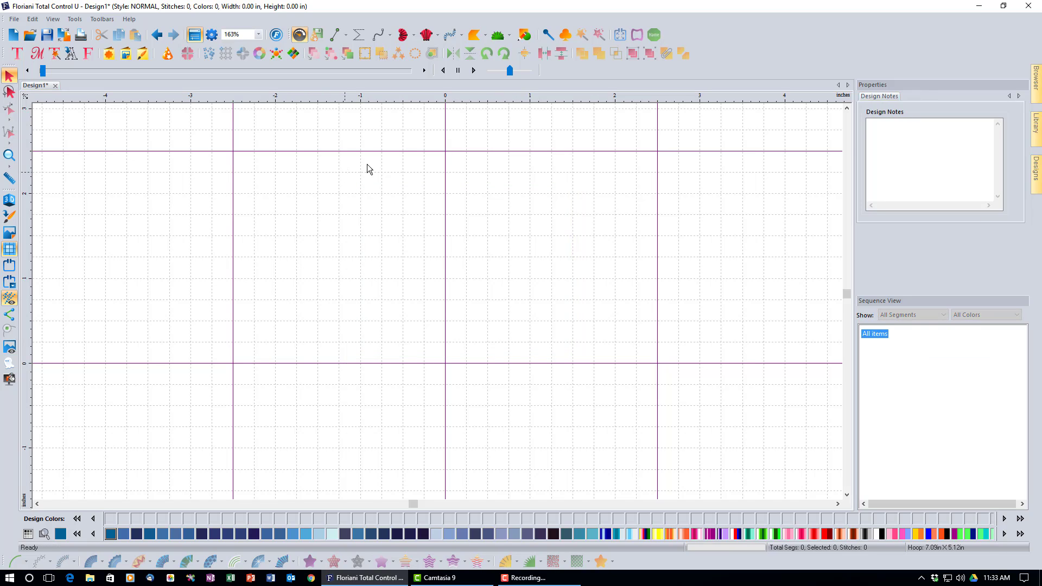
Draw a circle about 2.77 in in diameter near the design center with the Ellipse preset.
click(524, 36)
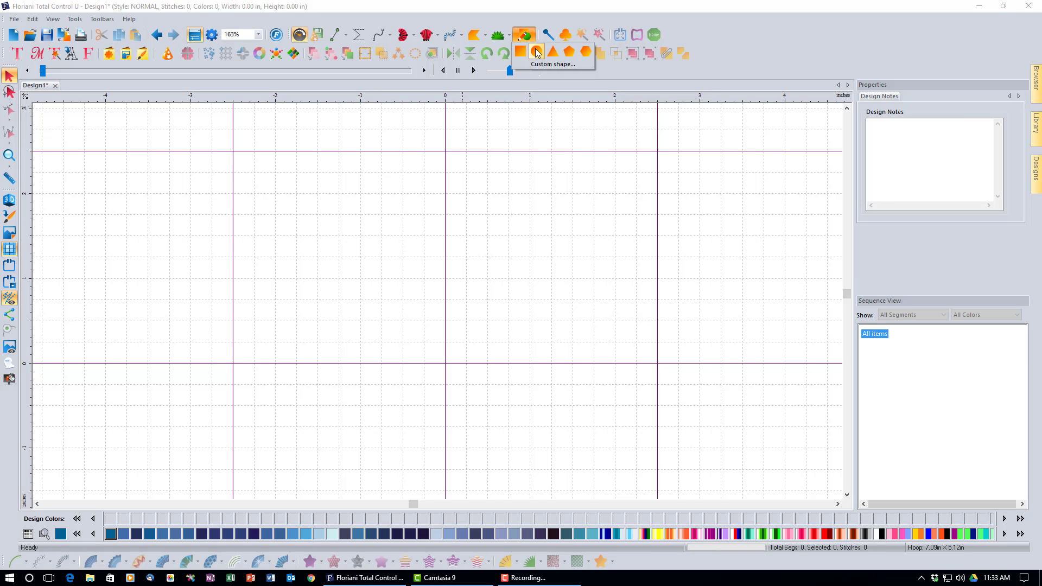
click(537, 52)
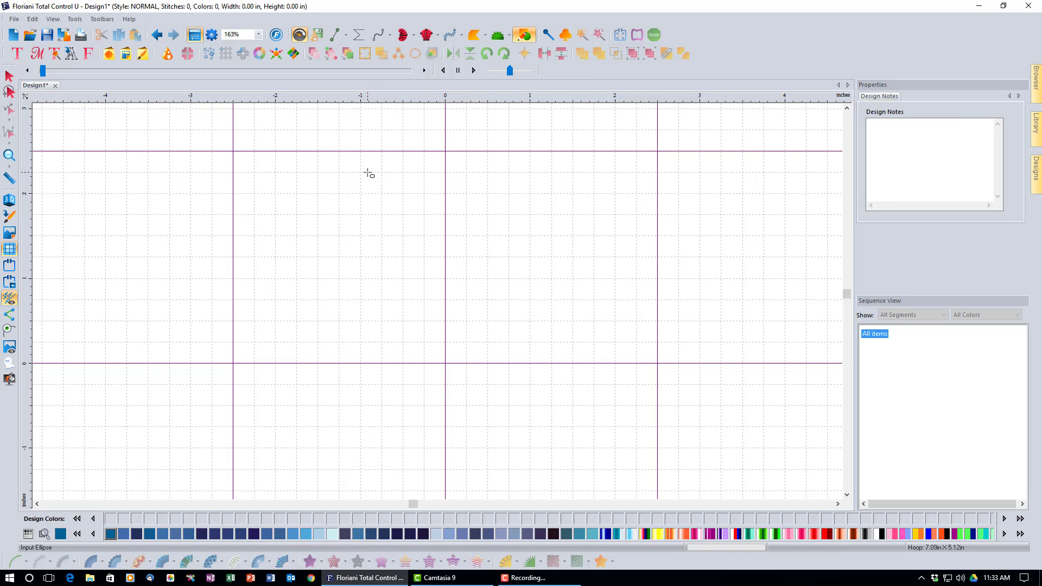
drag(369, 173, 605, 342)
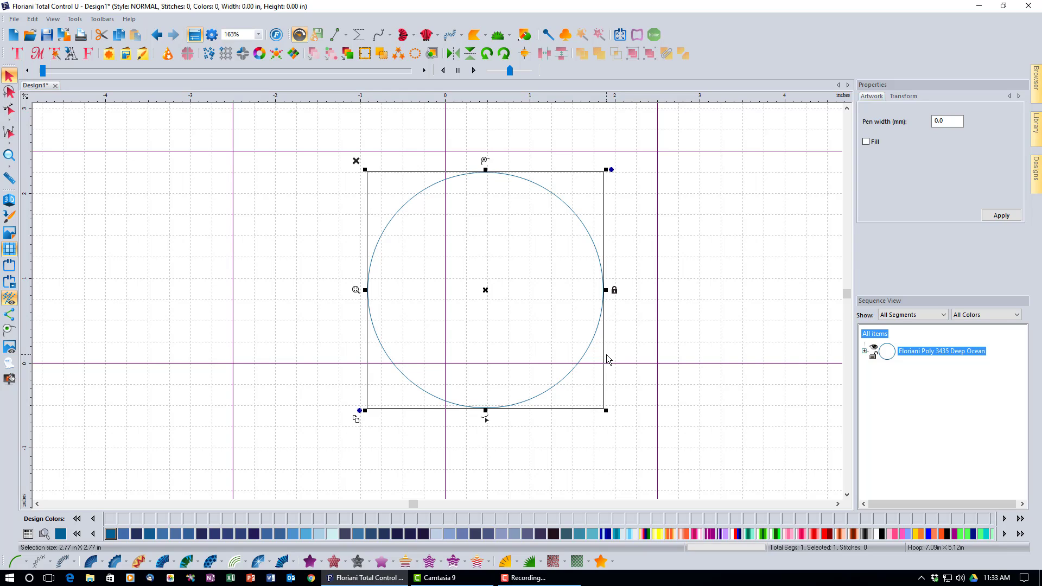
Resize the circle proportionally to about 2.47 in in diameter and display its transform properties.
click(520, 39)
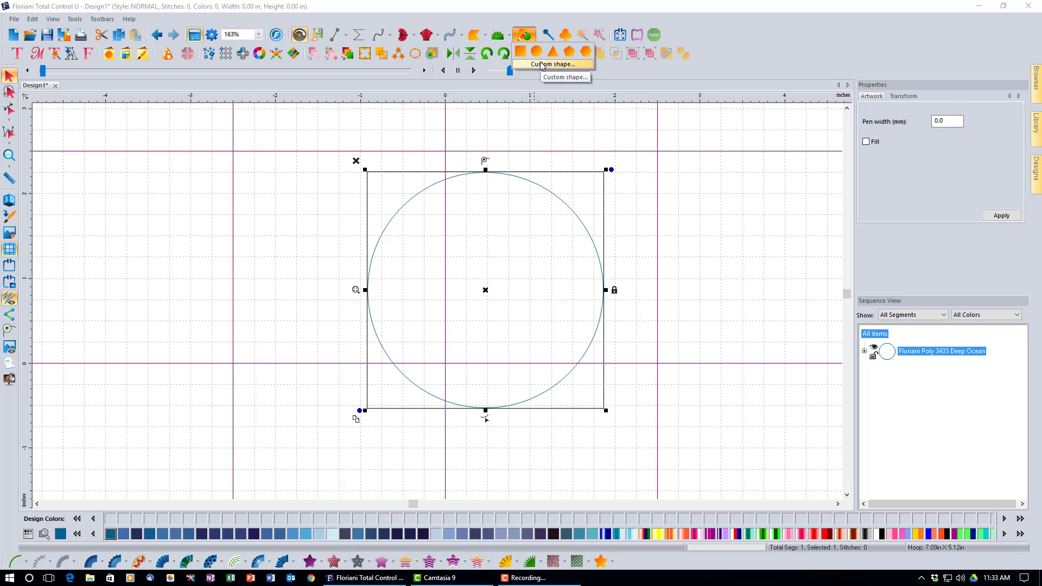
click(524, 36)
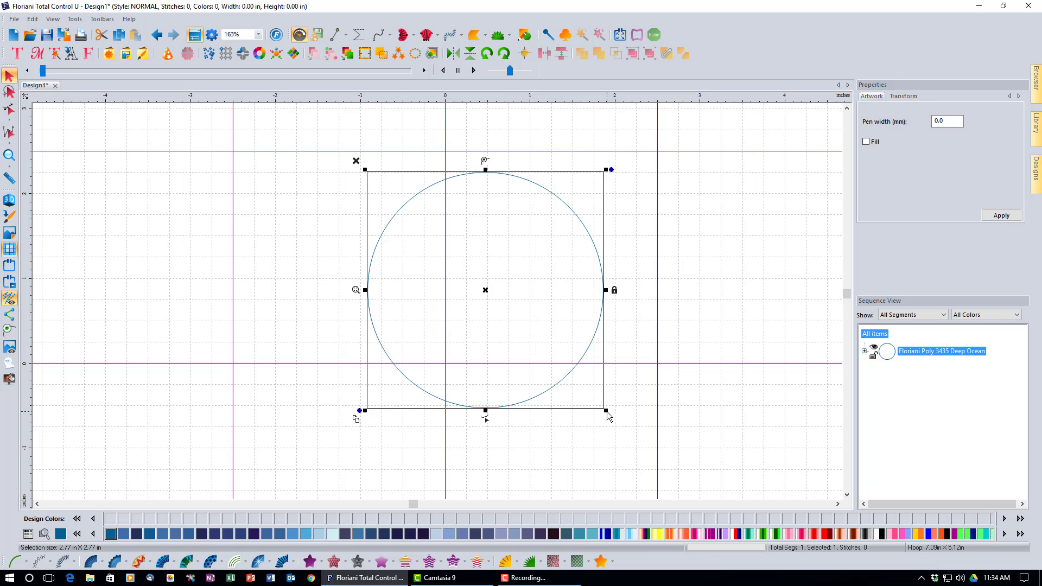
drag(608, 413, 577, 389)
click(904, 96)
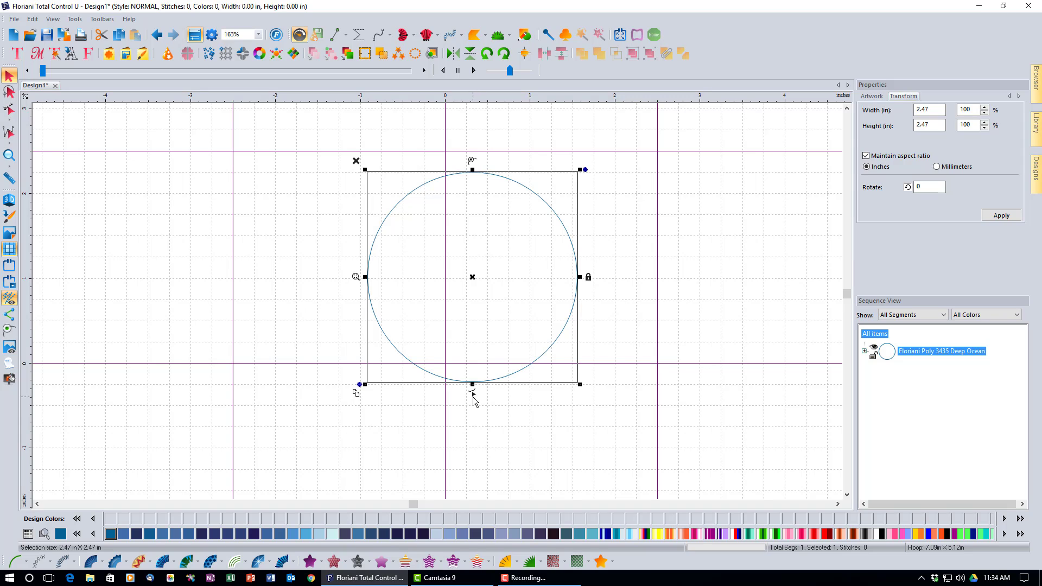
click(473, 392)
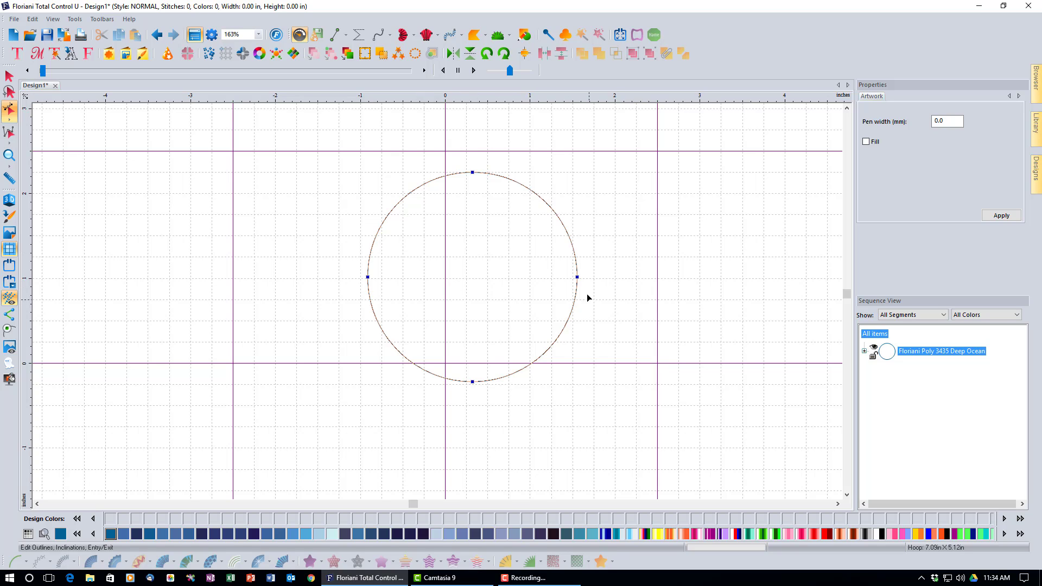
right_click(577, 278)
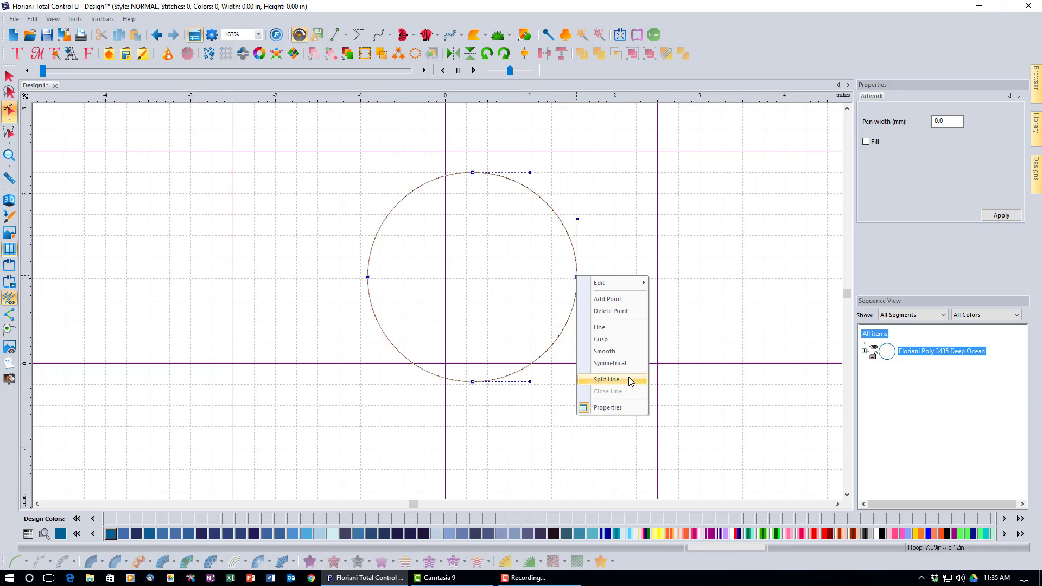
click(672, 369)
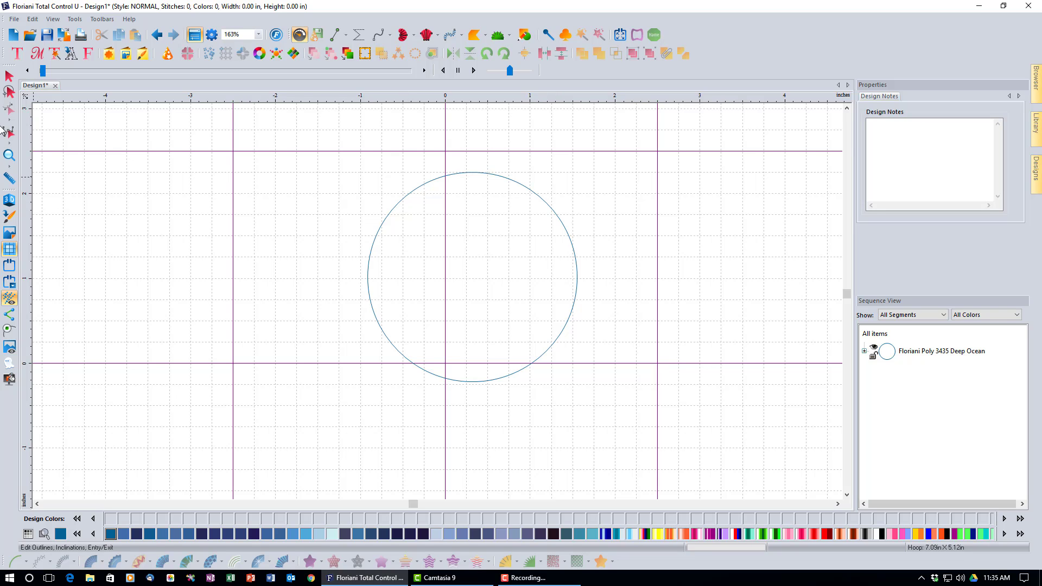
Select the circle for outline editing and split its line at the rightmost and leftmost points.
click(9, 74)
click(563, 335)
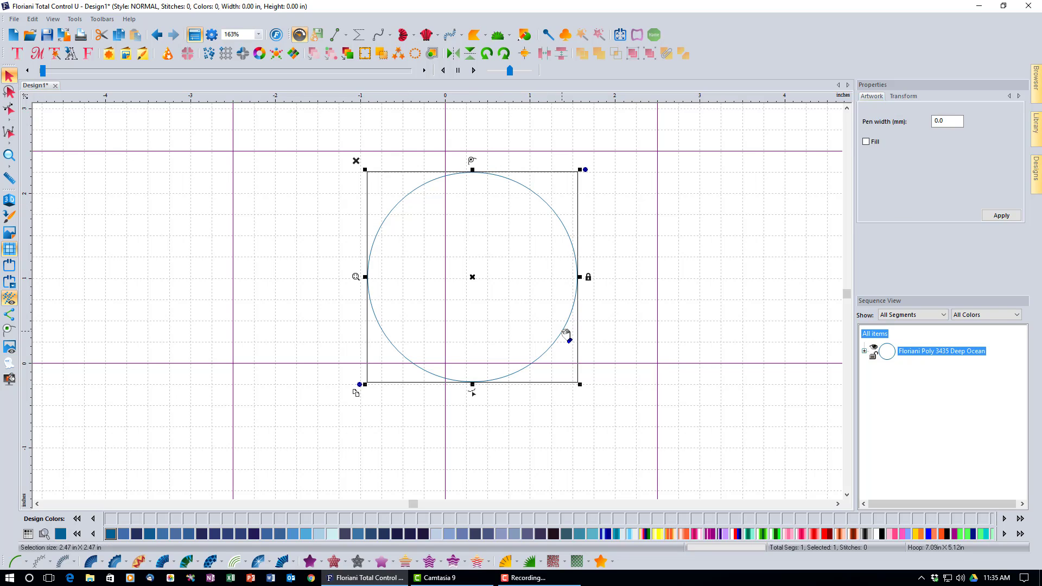
click(9, 111)
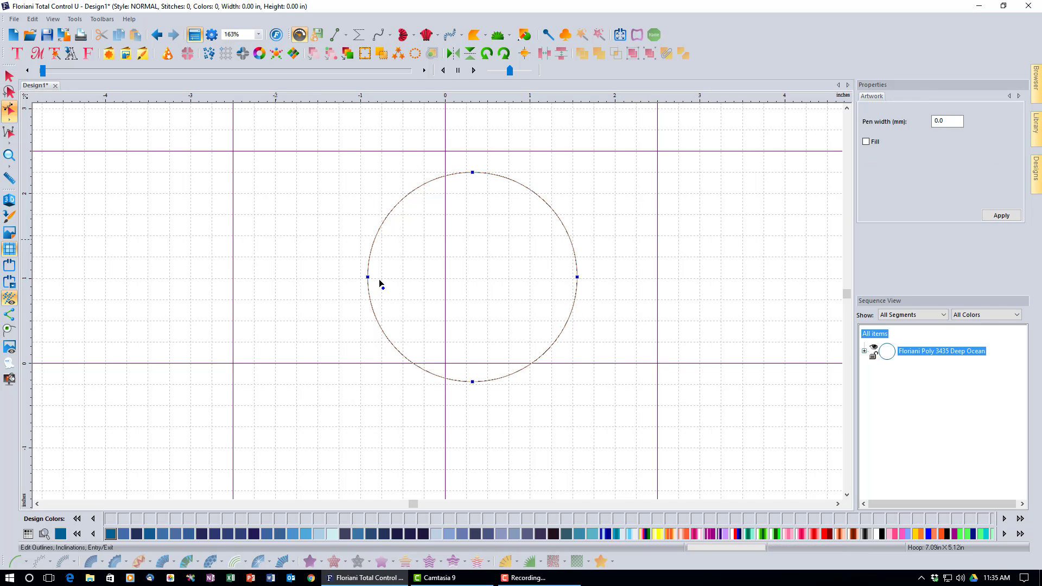
right_click(540, 360)
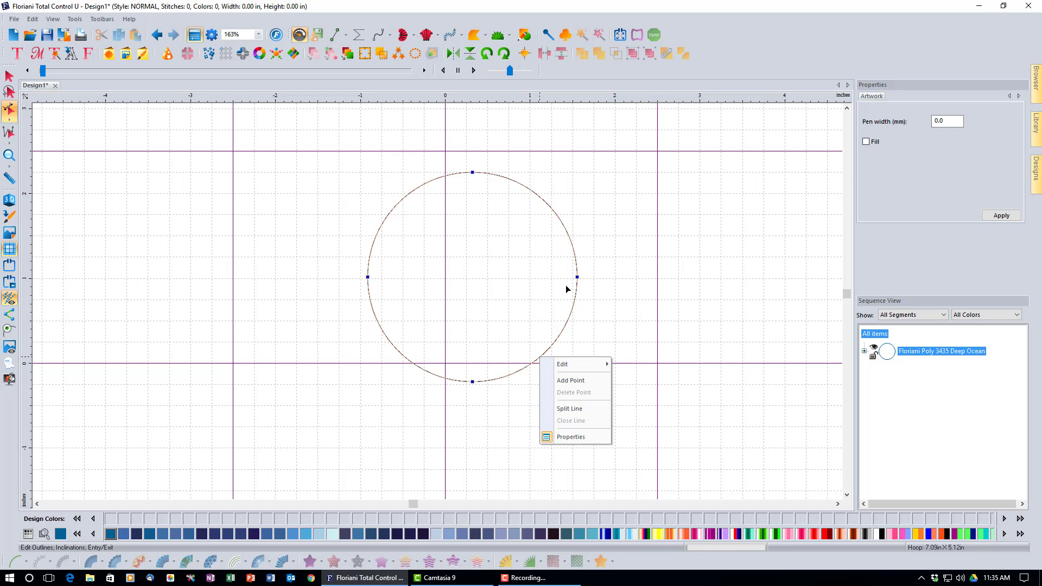
right_click(578, 277)
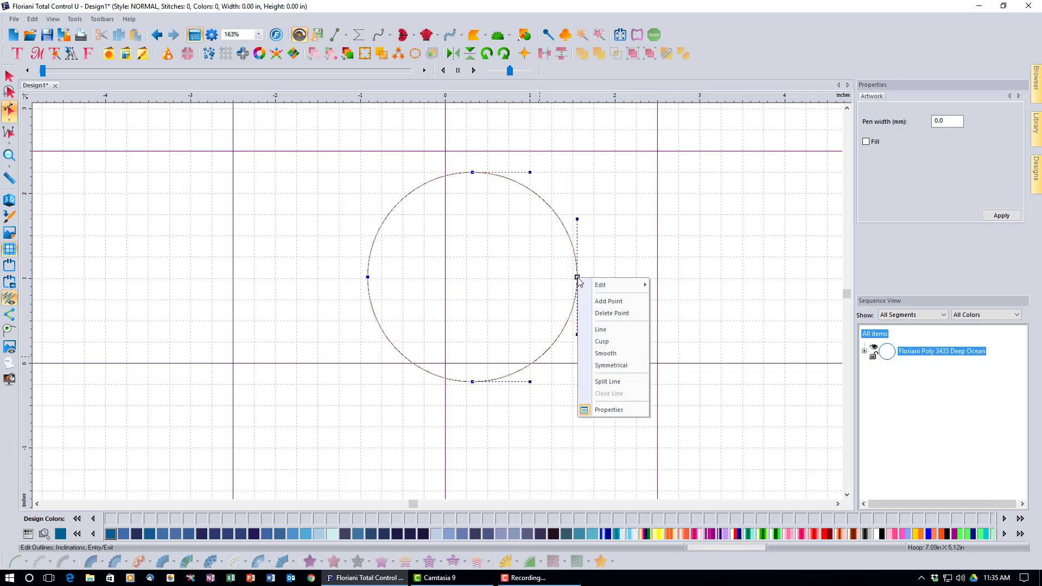
click(621, 380)
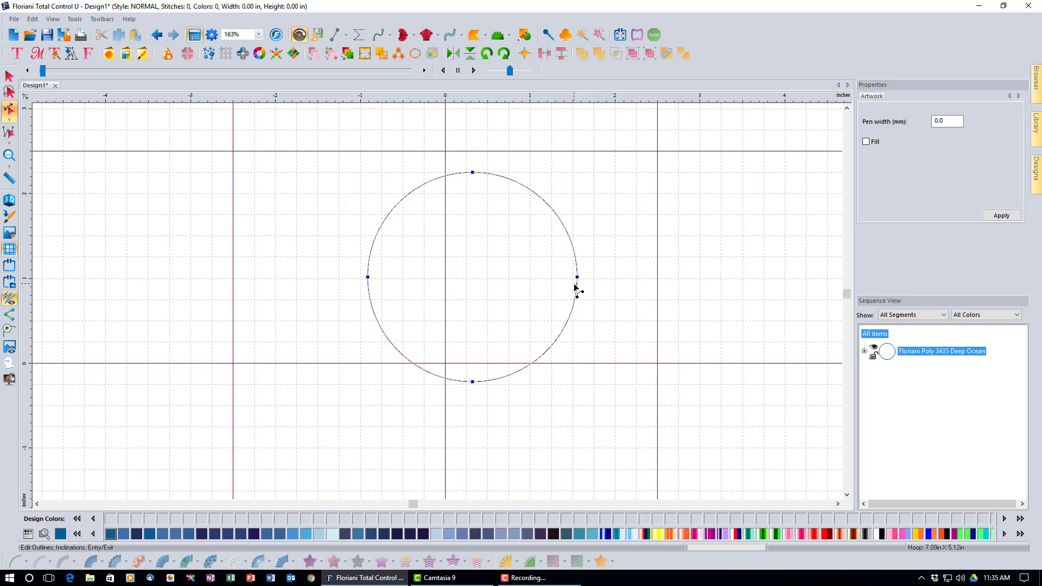
right_click(368, 278)
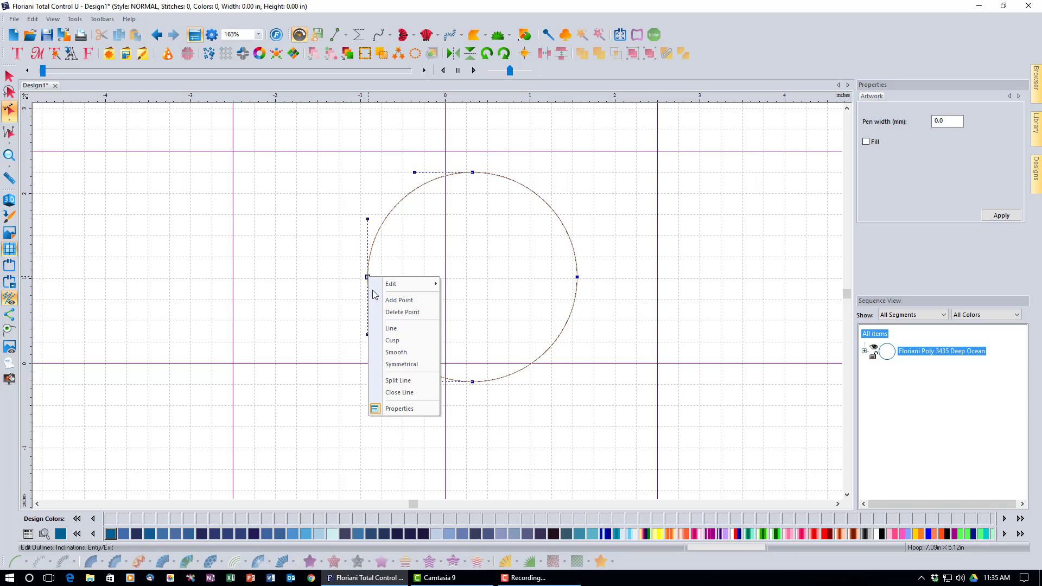
click(402, 382)
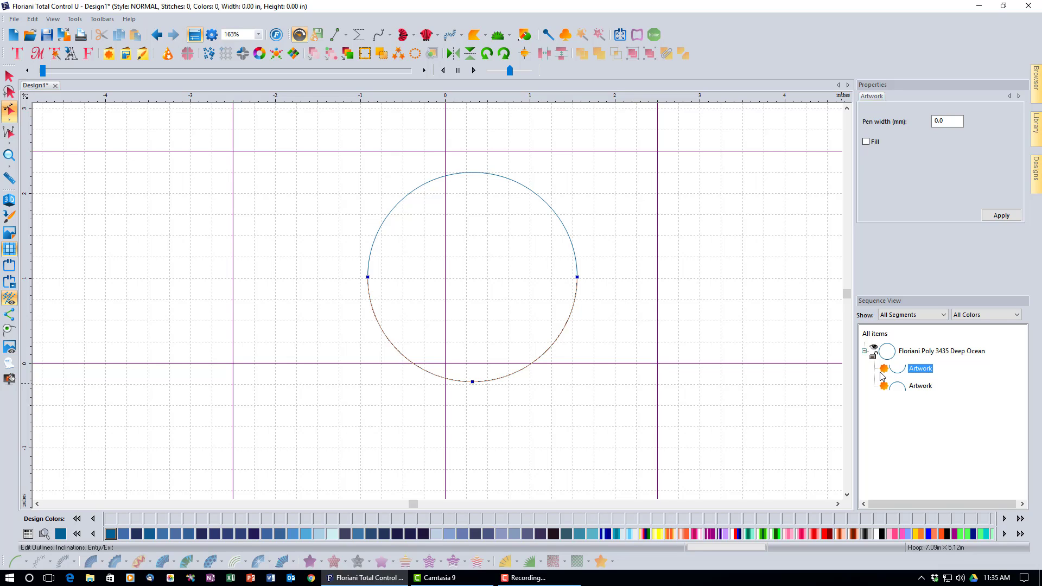
Select the lower half-circle artwork and delete it, keeping the upper arc.
click(924, 391)
click(922, 369)
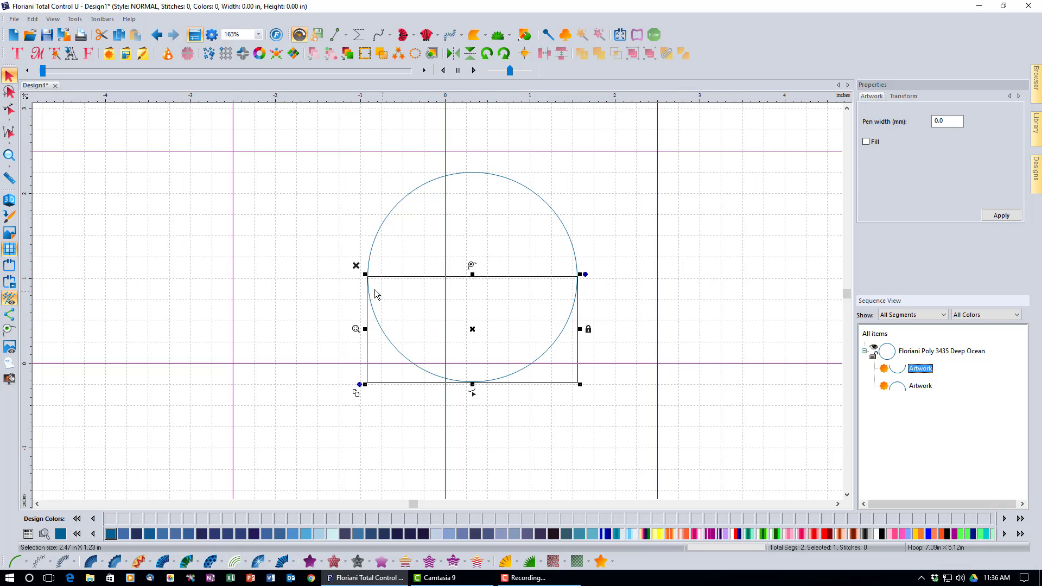
click(356, 266)
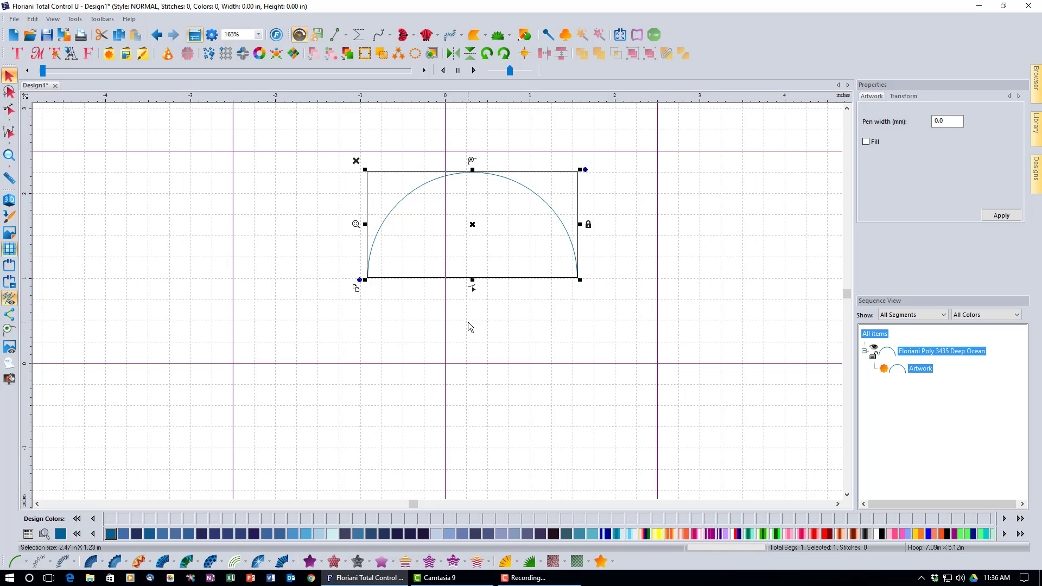
Try raising the upper arc's top point slightly and converting it to a cusp, and undo both changes.
click(472, 288)
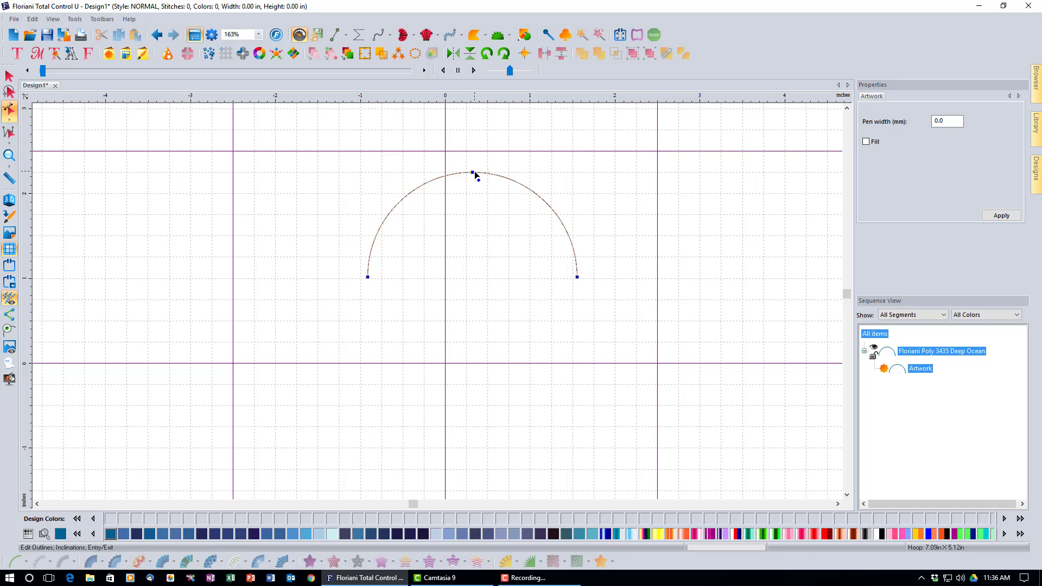
mouse_move(474, 174)
mouse_down()
mouse_move(493, 163)
mouse_move(472, 164)
mouse_up()
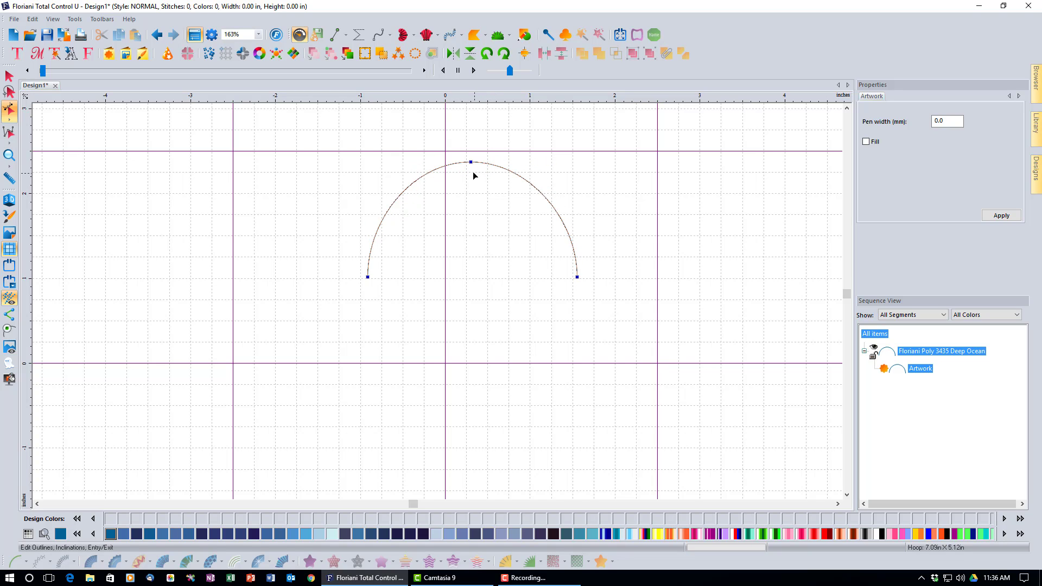
right_click(471, 164)
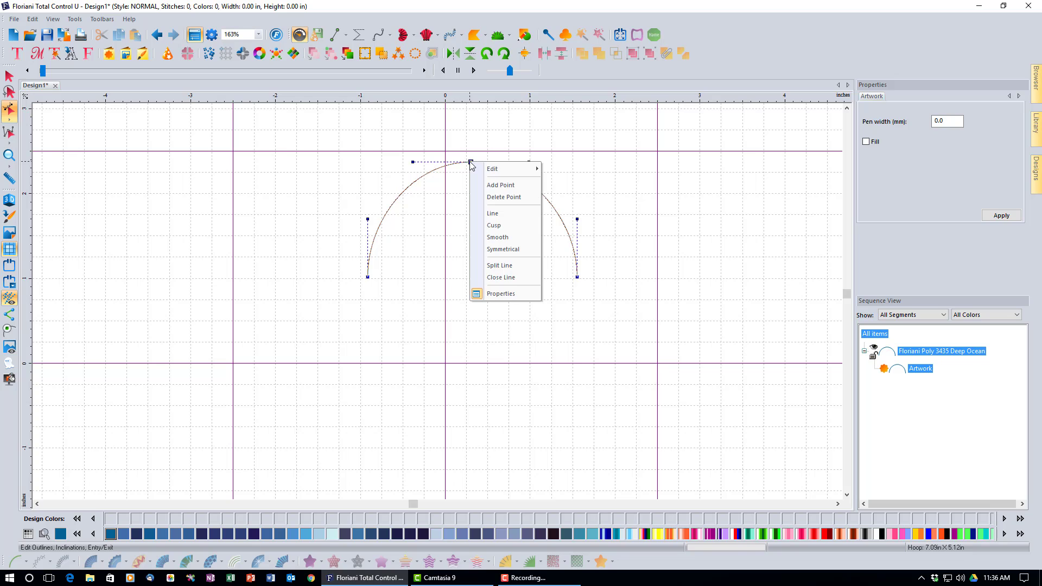
click(497, 225)
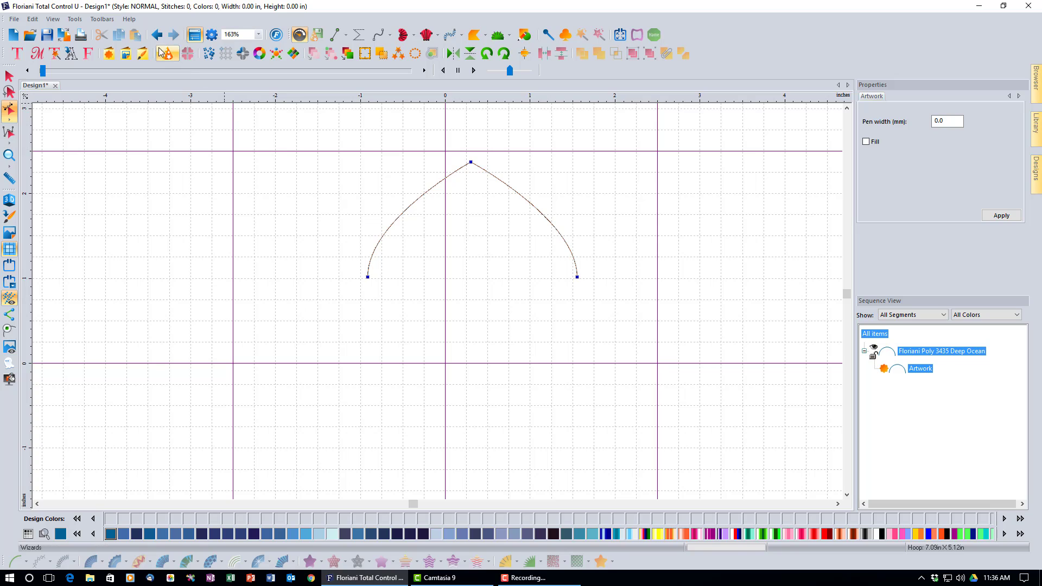
click(156, 35)
click(155, 35)
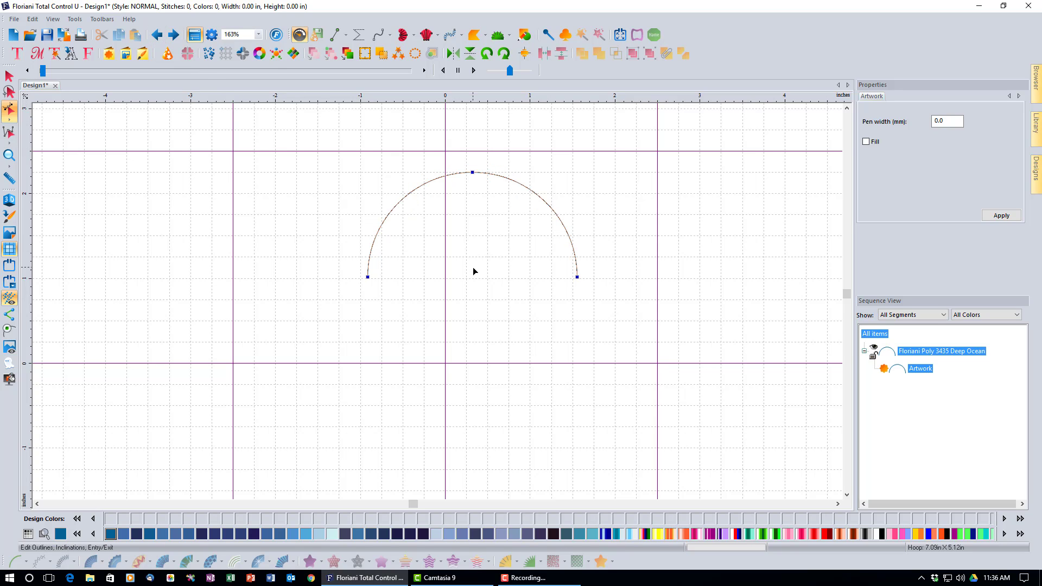
Try deleting the top point of the arc, and undo the deletion.
right_click(473, 172)
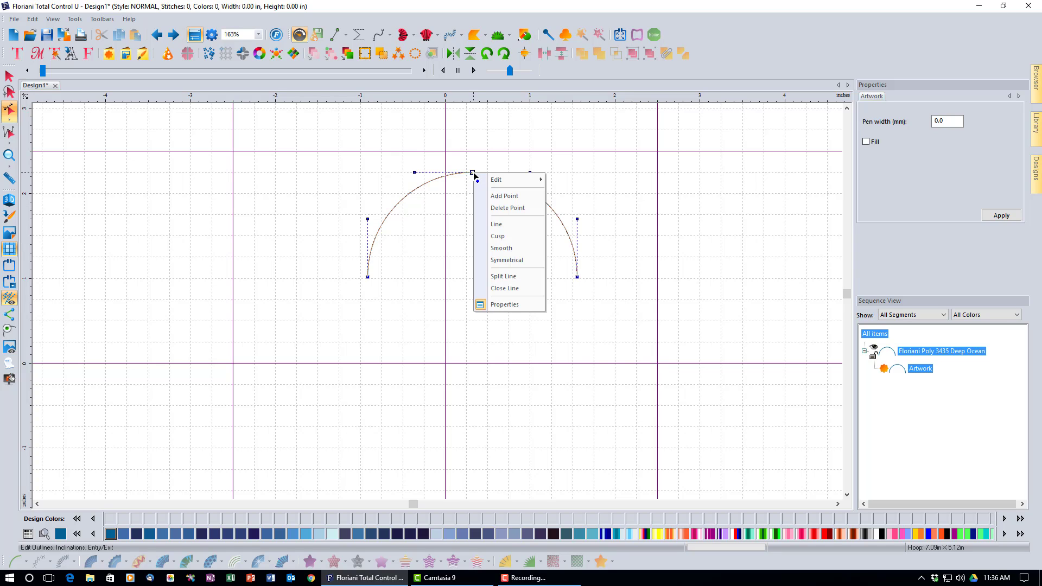
click(514, 209)
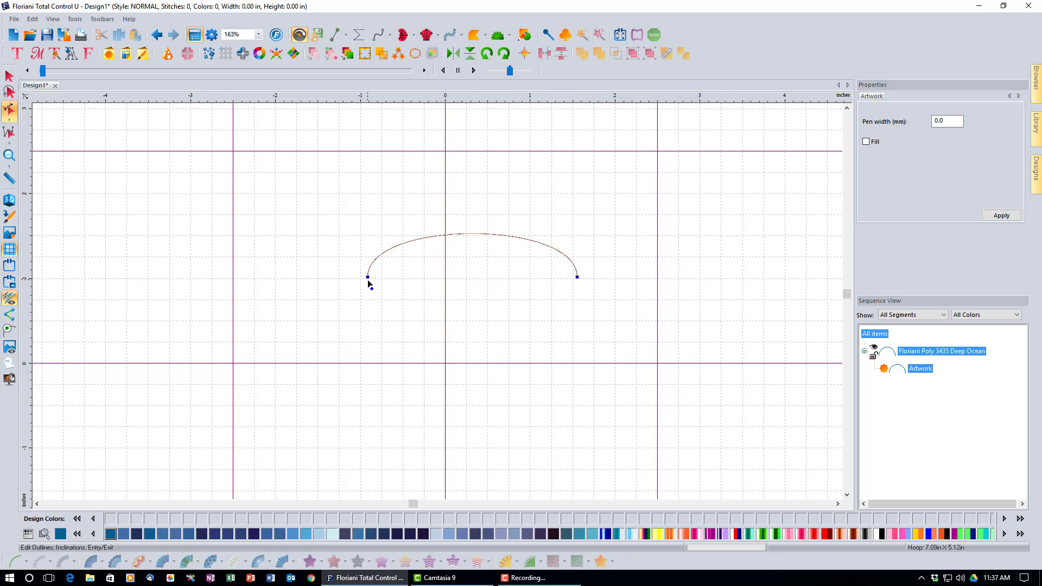
click(157, 35)
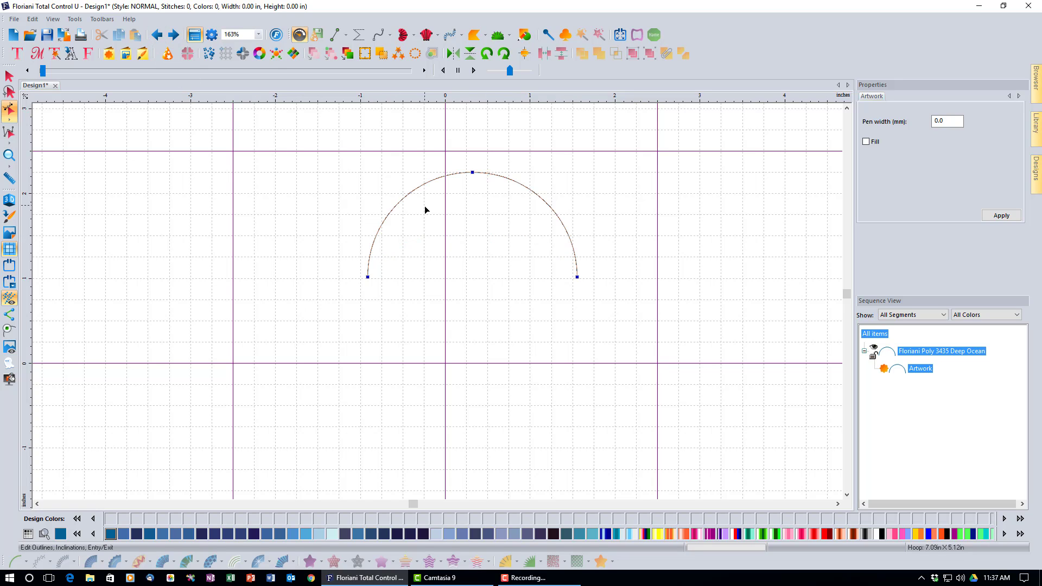
Try closing the arc's line from its top point with Close Line, and undo it.
right_click(472, 174)
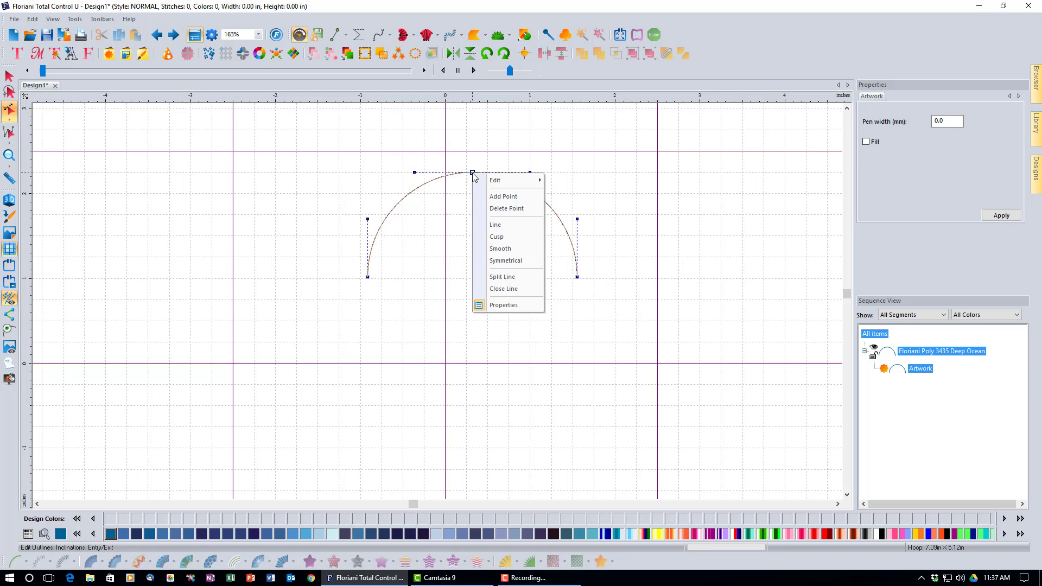
mouse_move(486, 181)
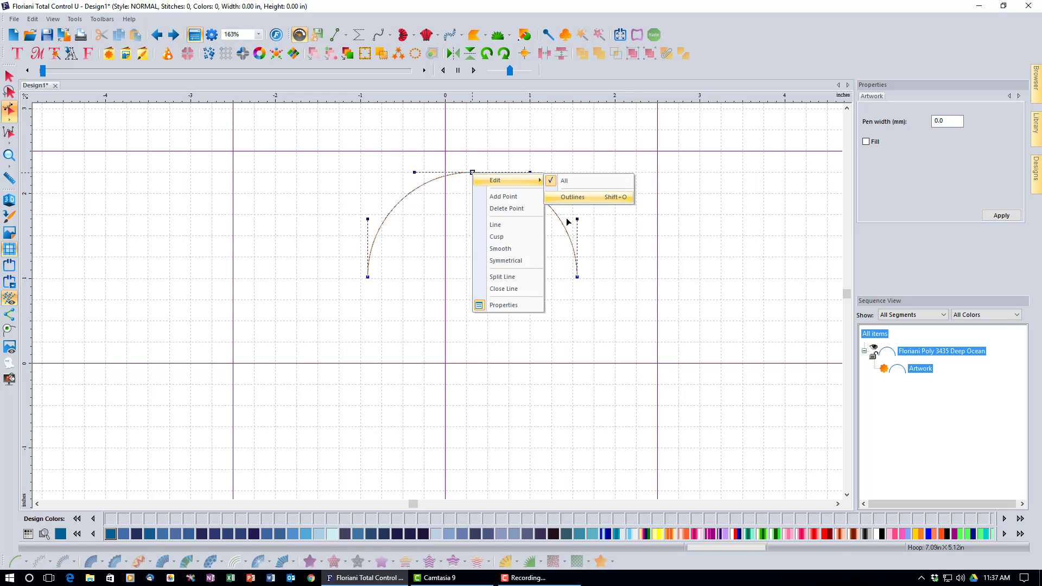
click(511, 289)
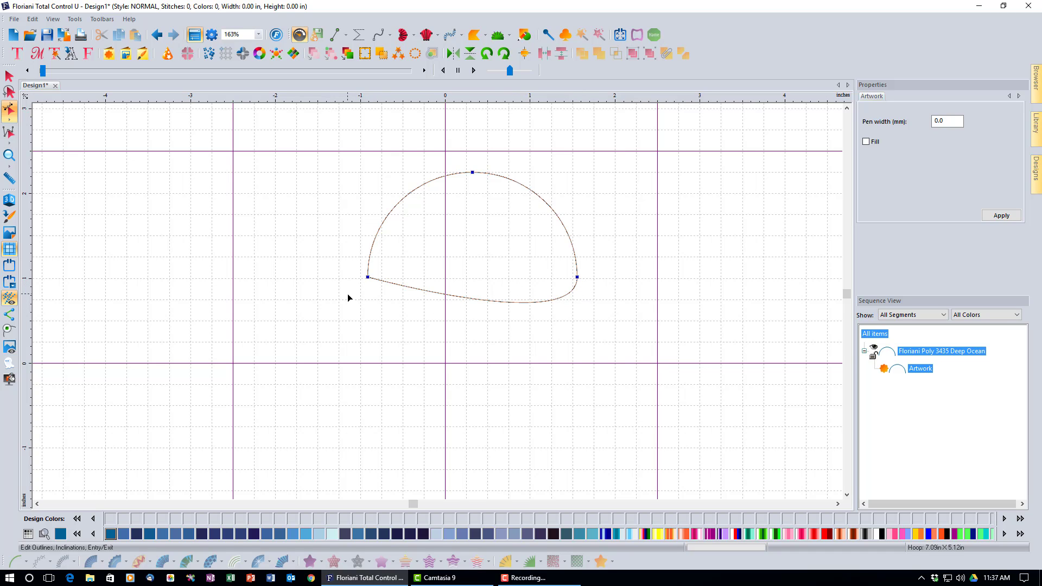
click(157, 34)
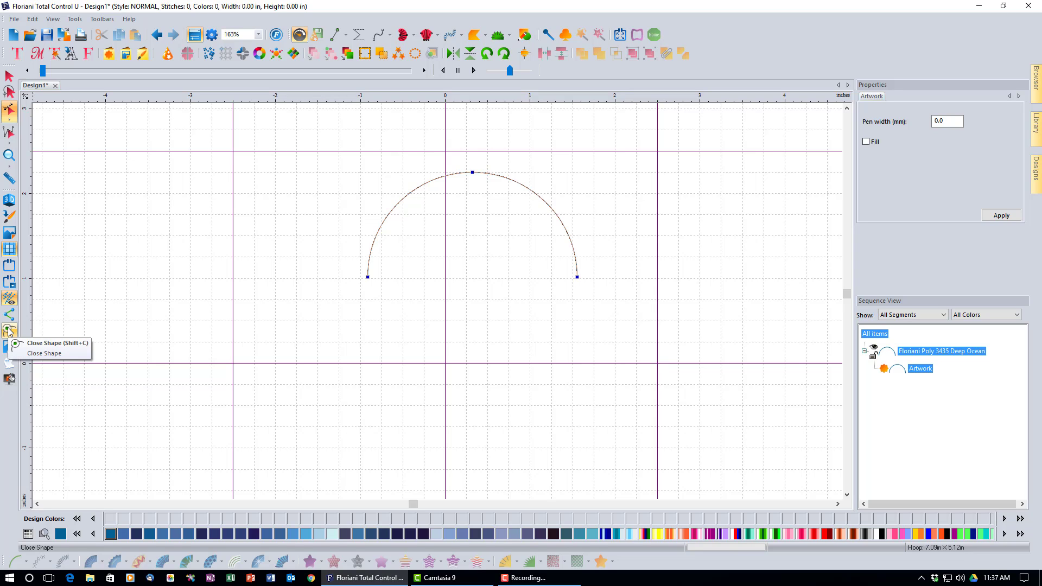
Select the whole arc object, join its two ends with the Close Shape command, and deselect it.
click(9, 76)
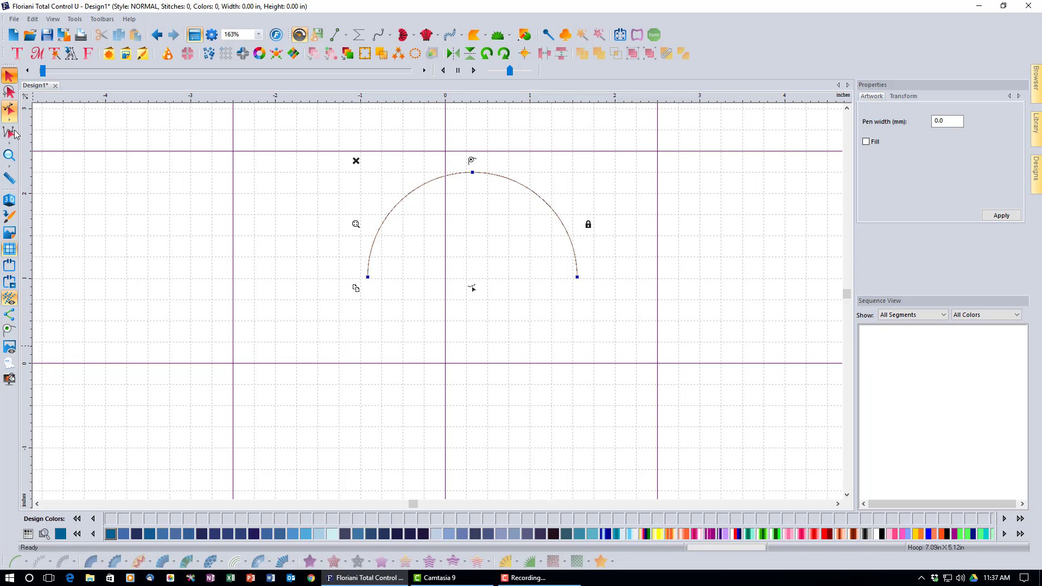
click(8, 330)
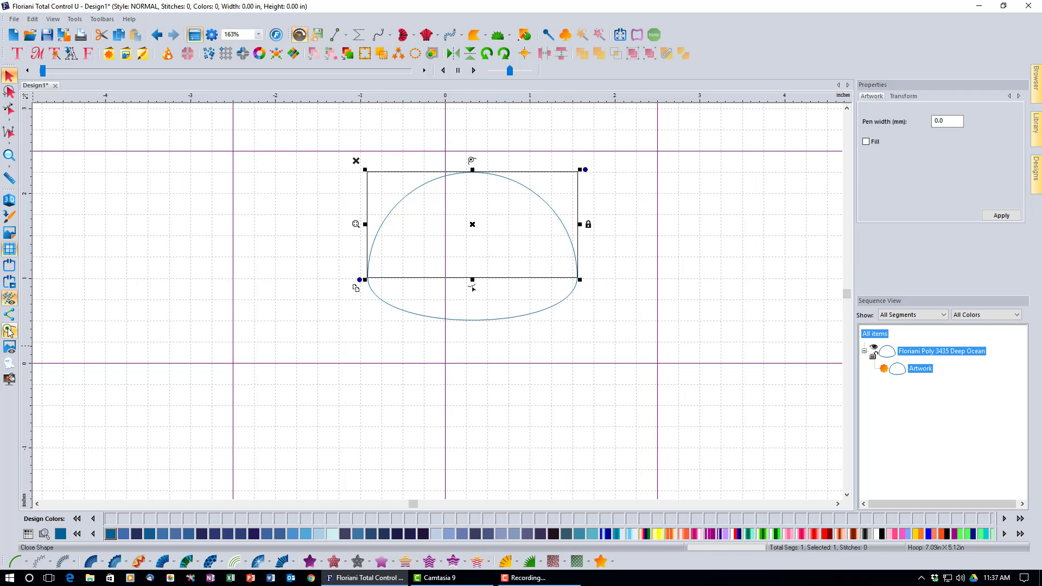
click(372, 320)
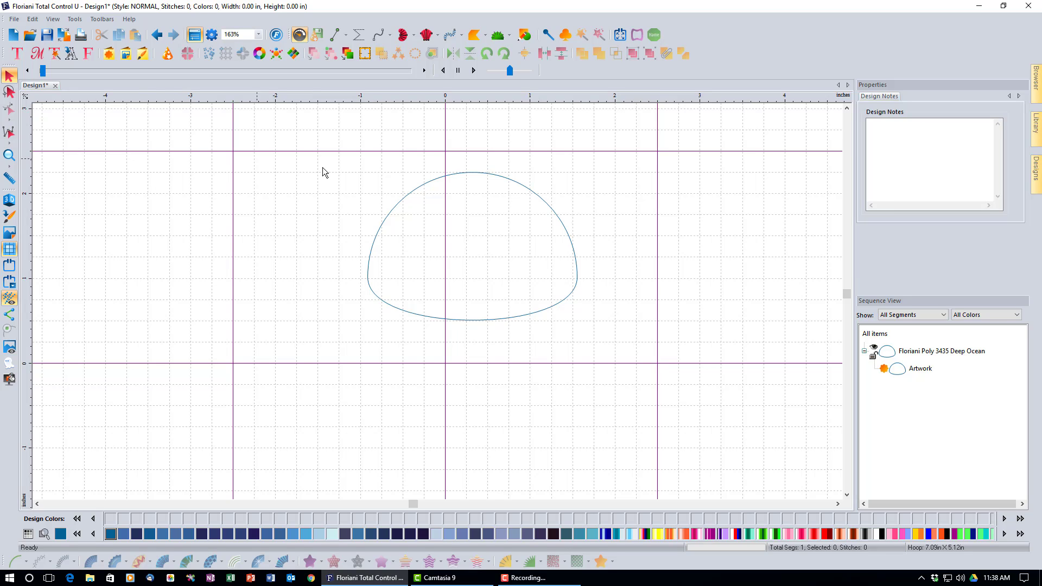
Delete the closed artwork and draw a preset circle about 2.31 in wide, mostly left of the design centre.
click(943, 350)
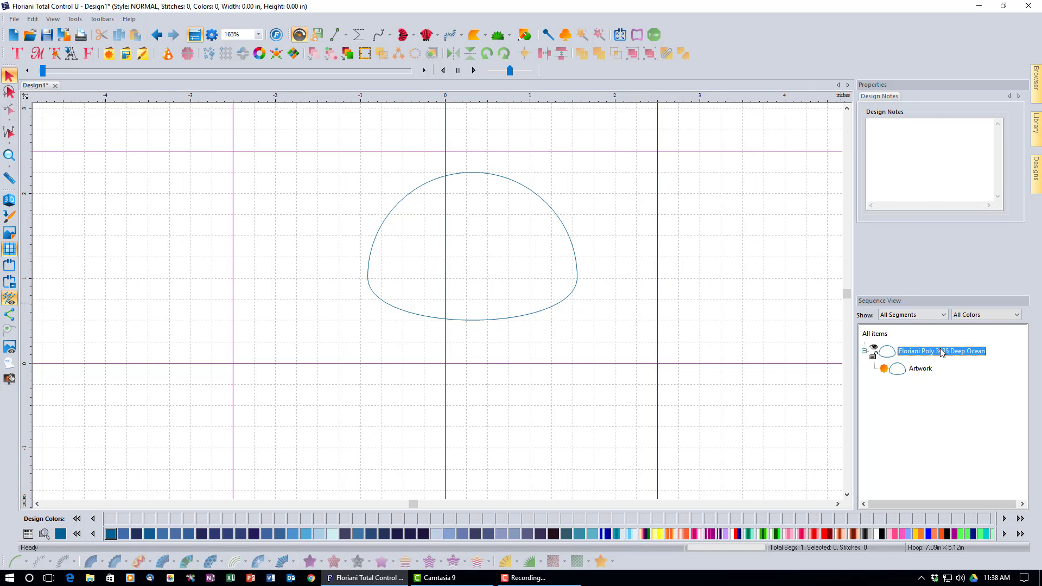
click(356, 161)
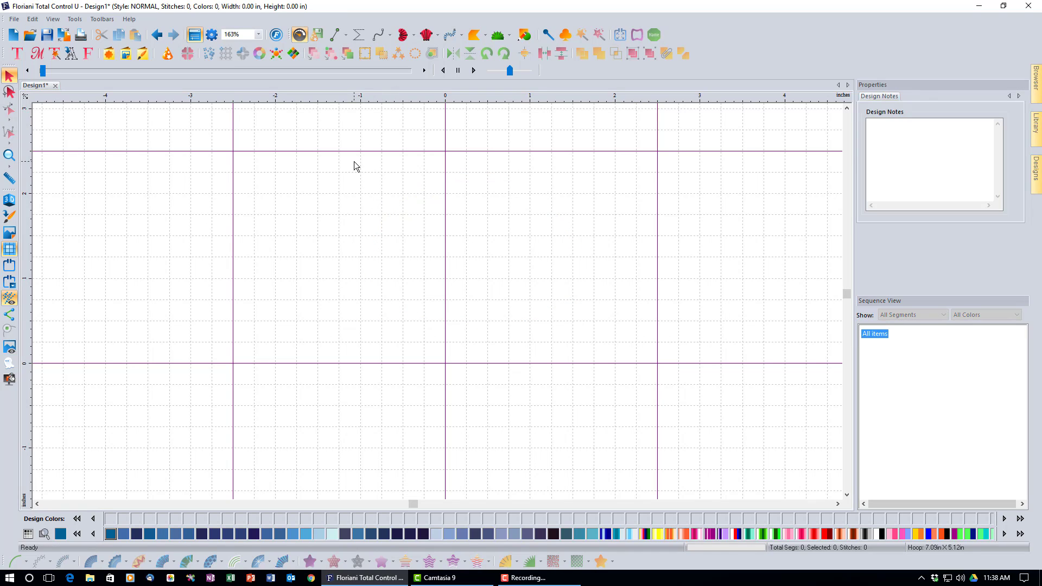
click(520, 39)
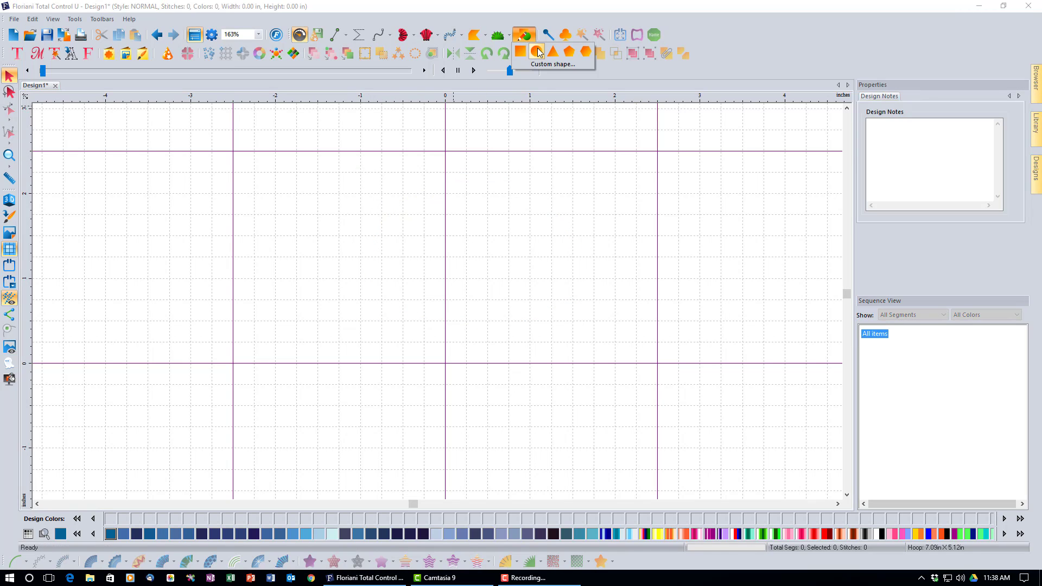
click(537, 53)
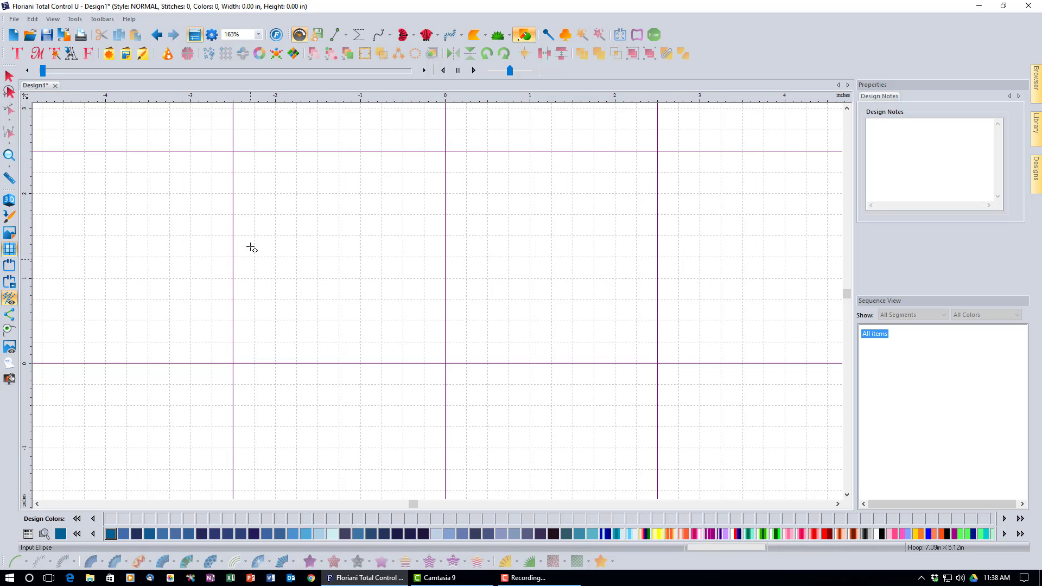
drag(265, 206, 459, 403)
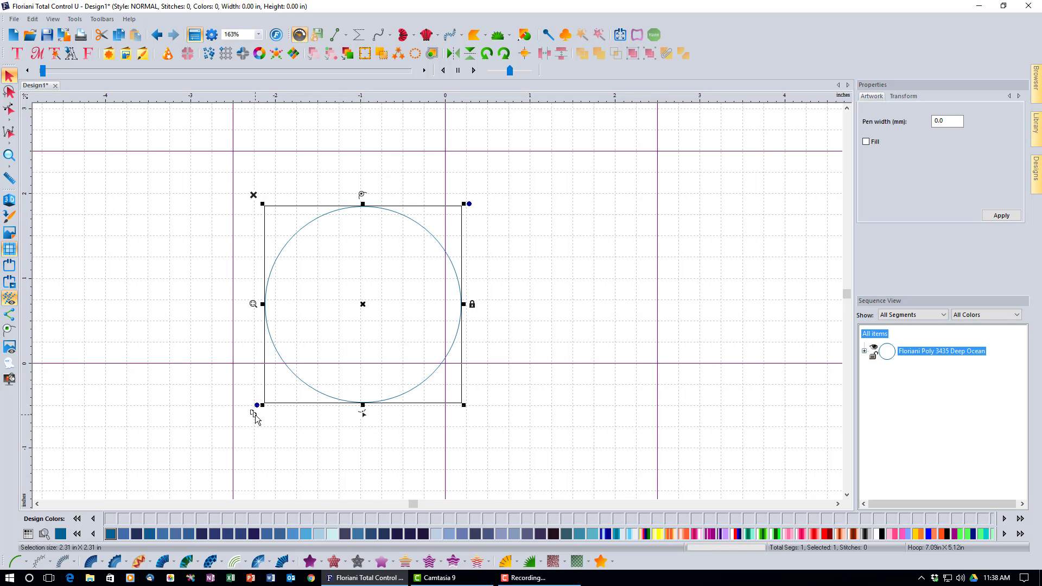
Duplicate the circle and move the copy to the right so the two circles overlap at nearly the same height.
key(ctrl+d)
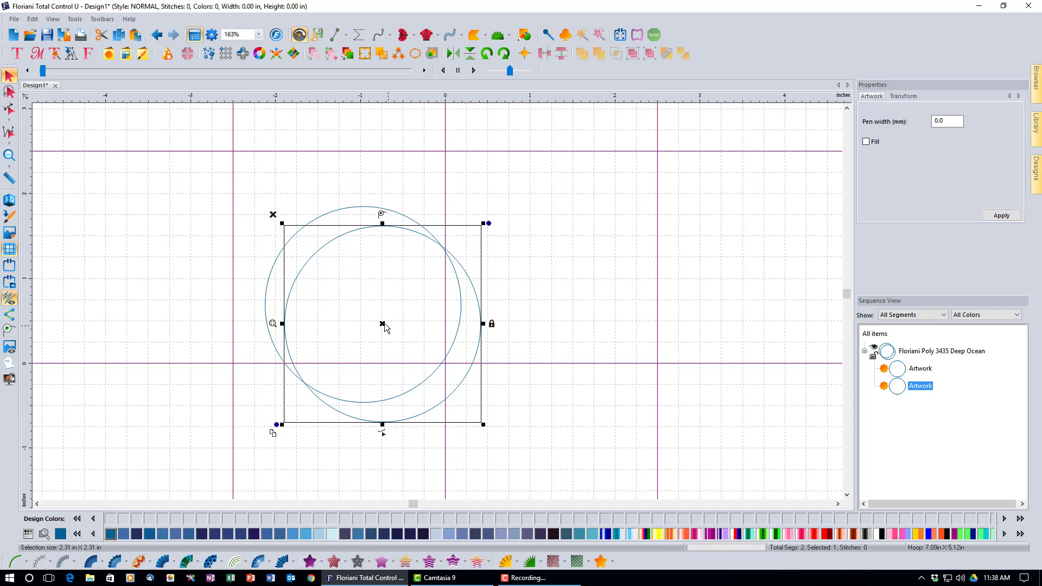
drag(382, 325, 459, 305)
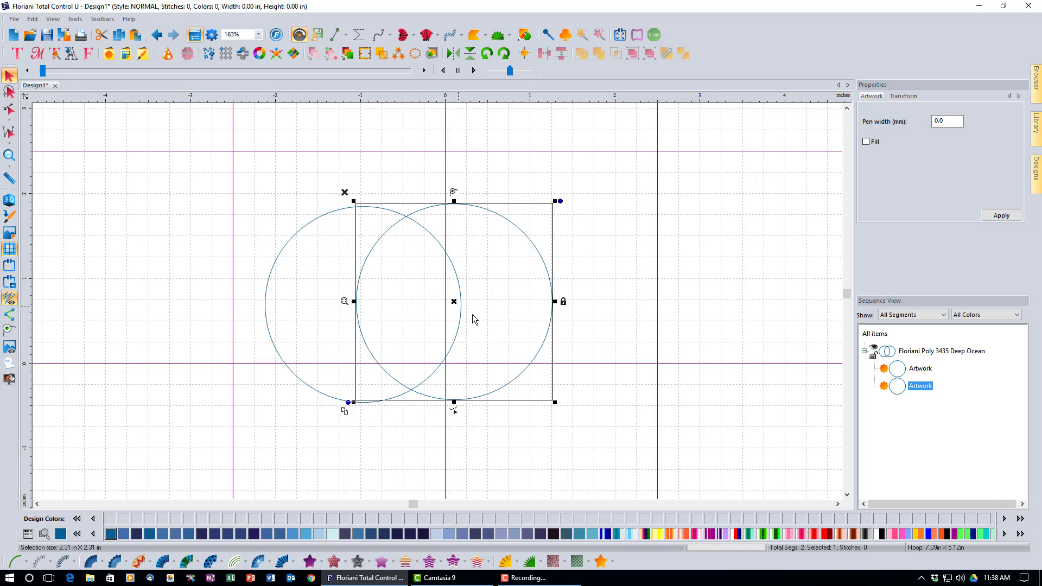
click(632, 387)
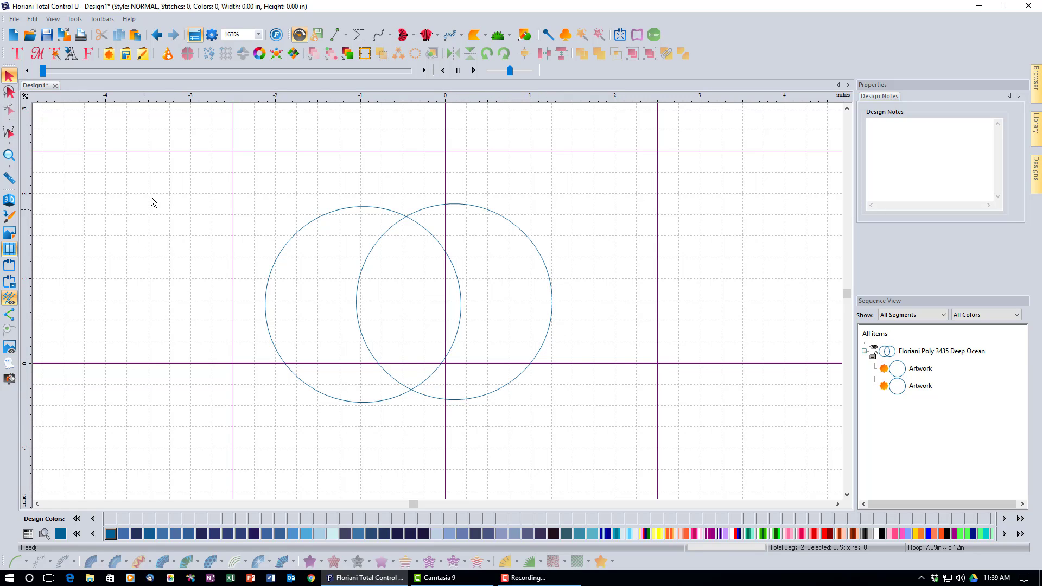
Select both overlapping circles and set their pen width to 0.5 mm.
drag(174, 169, 573, 423)
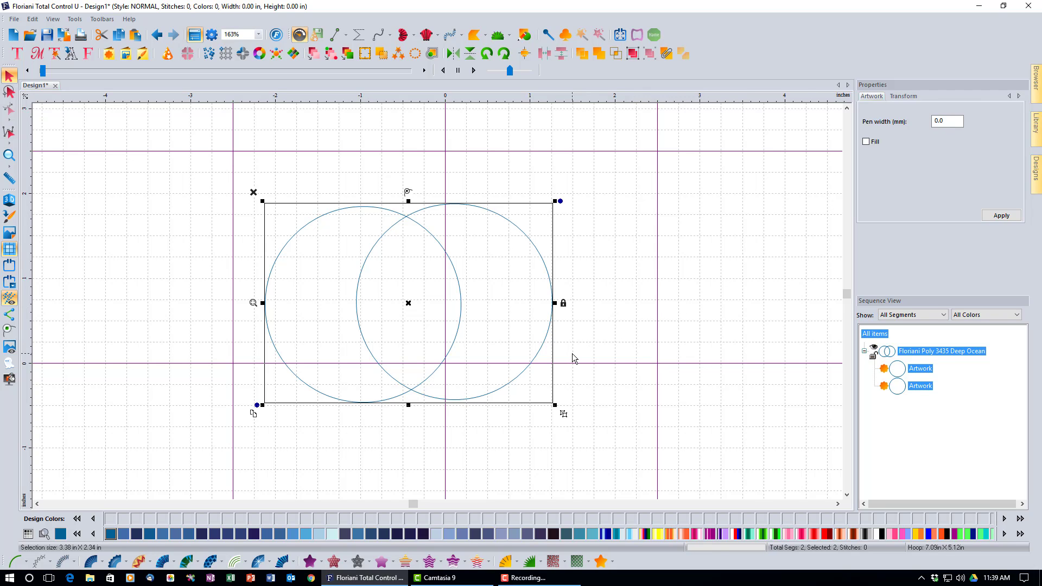
click(946, 119)
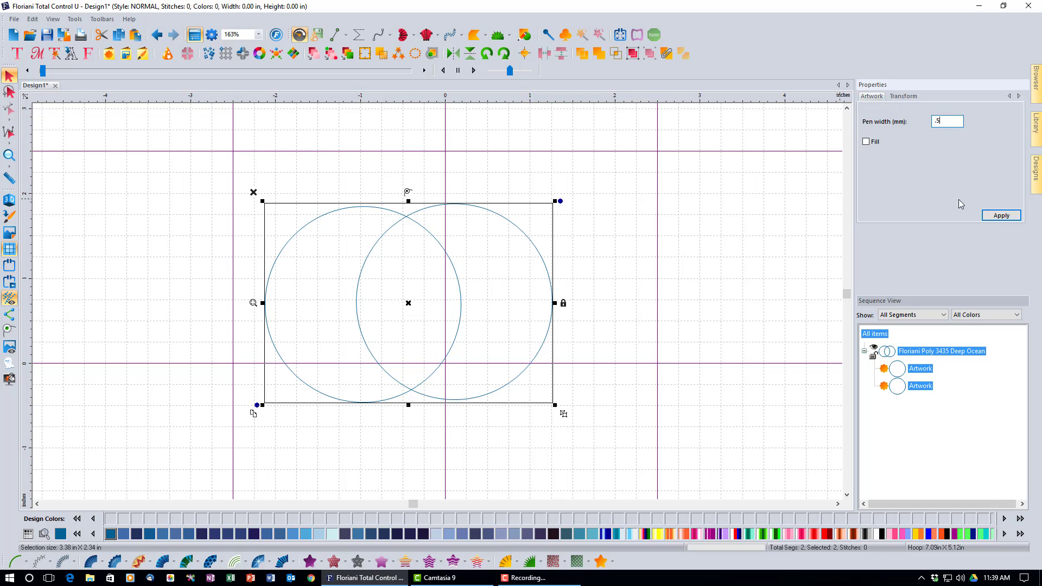
text(.5)
click(1001, 216)
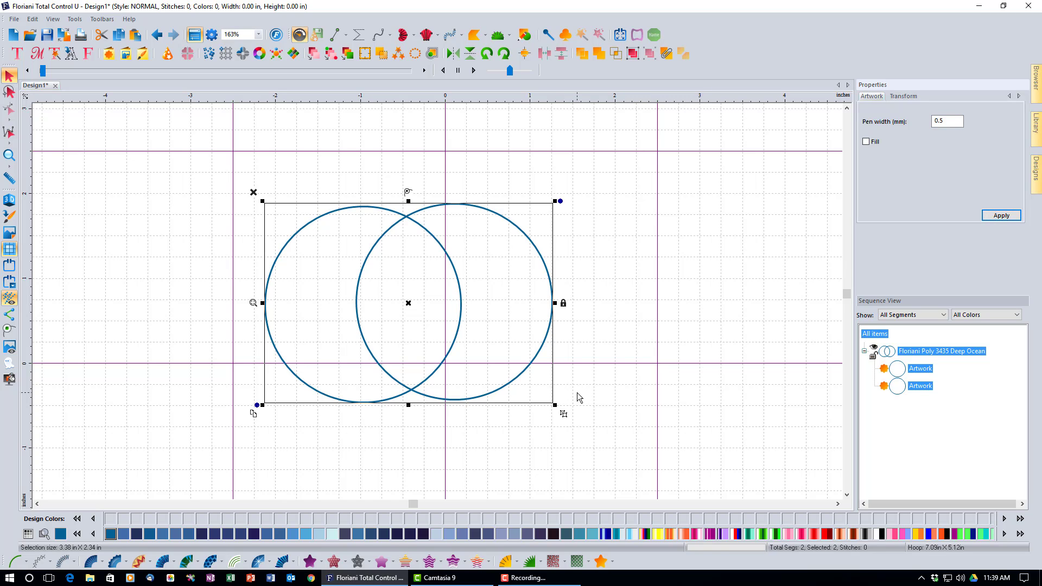
Try a pen width of 2.0 mm on both circles and set it back to 0.5 mm.
click(931, 121)
text(2.0)
click(998, 216)
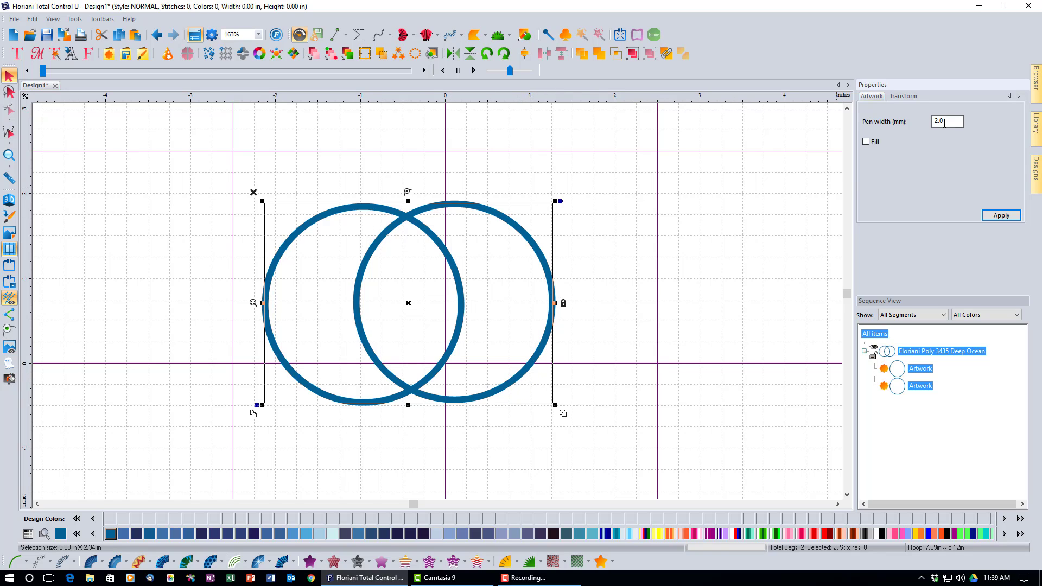
drag(949, 121, 900, 132)
text(.5)
click(995, 215)
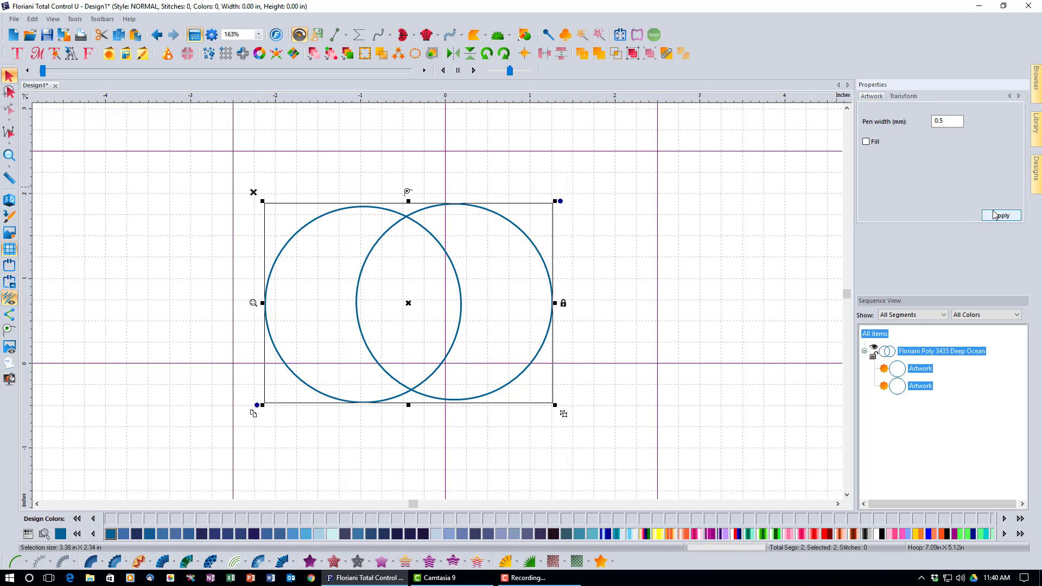
Try applying a fill to both circles and turn the fill off again.
click(867, 143)
click(1011, 216)
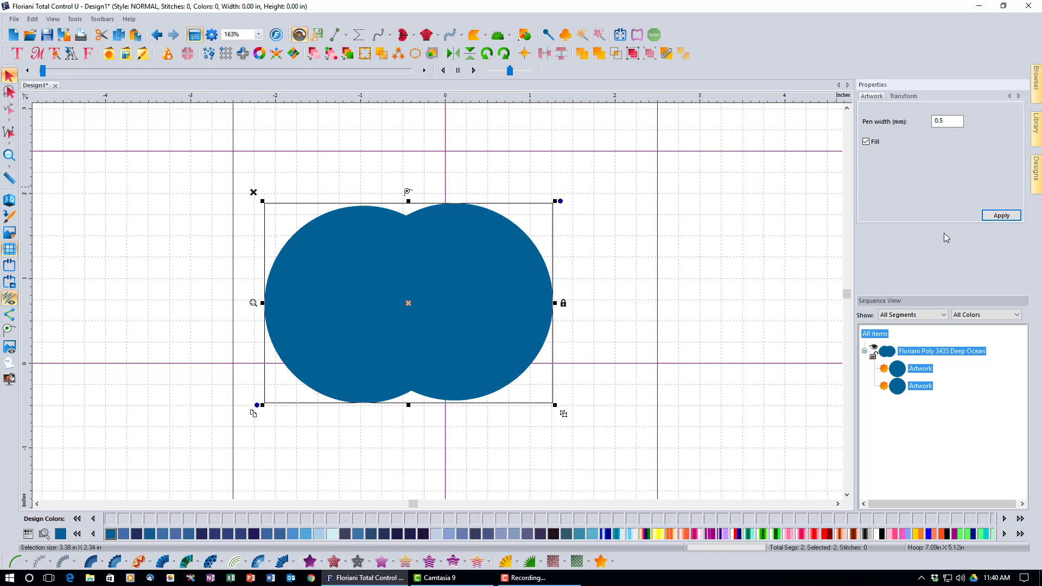
click(865, 143)
click(1001, 216)
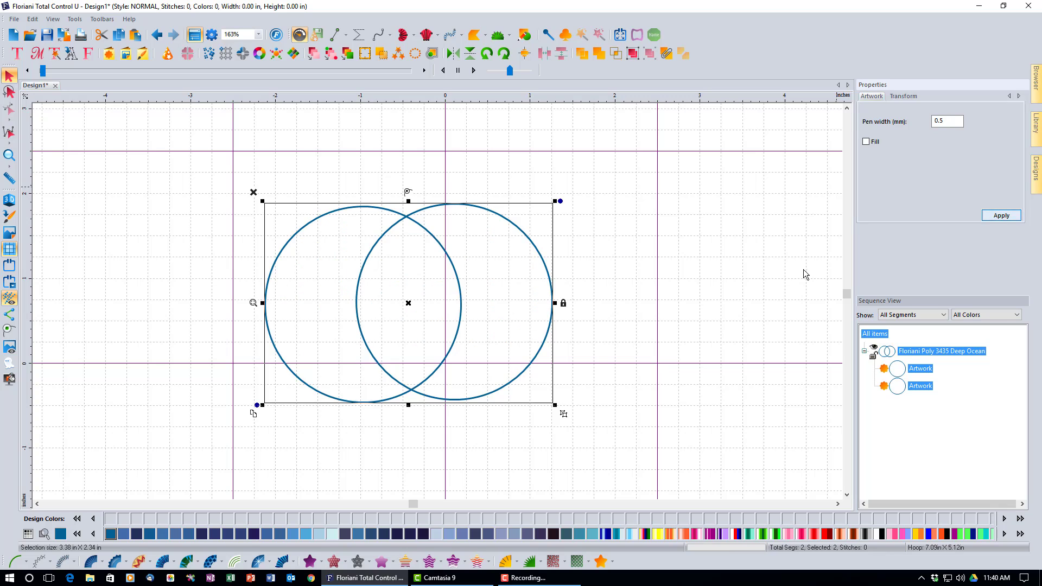
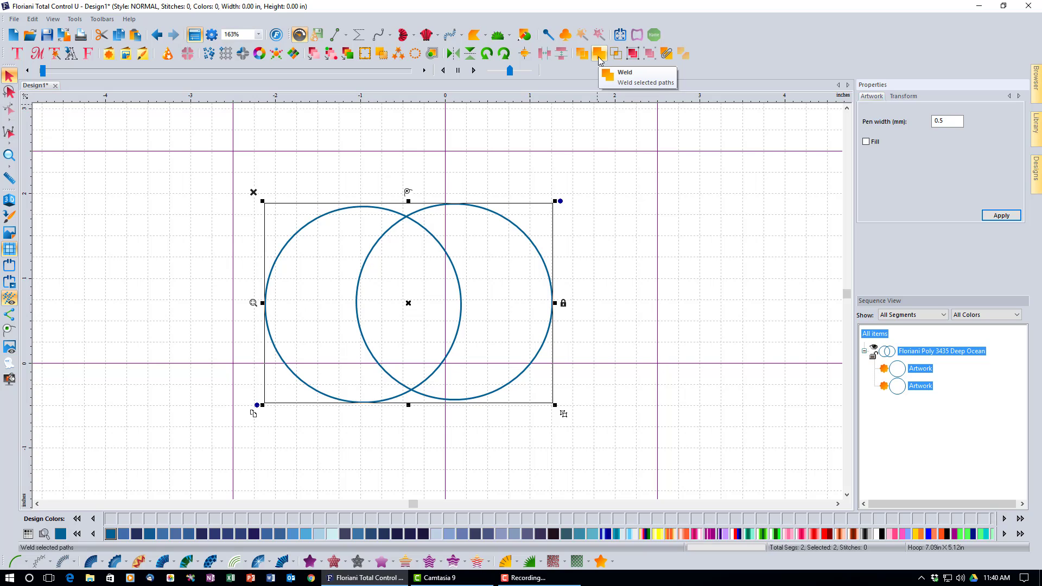
Try welding the two circles into a single outline, and undo the weld.
click(598, 56)
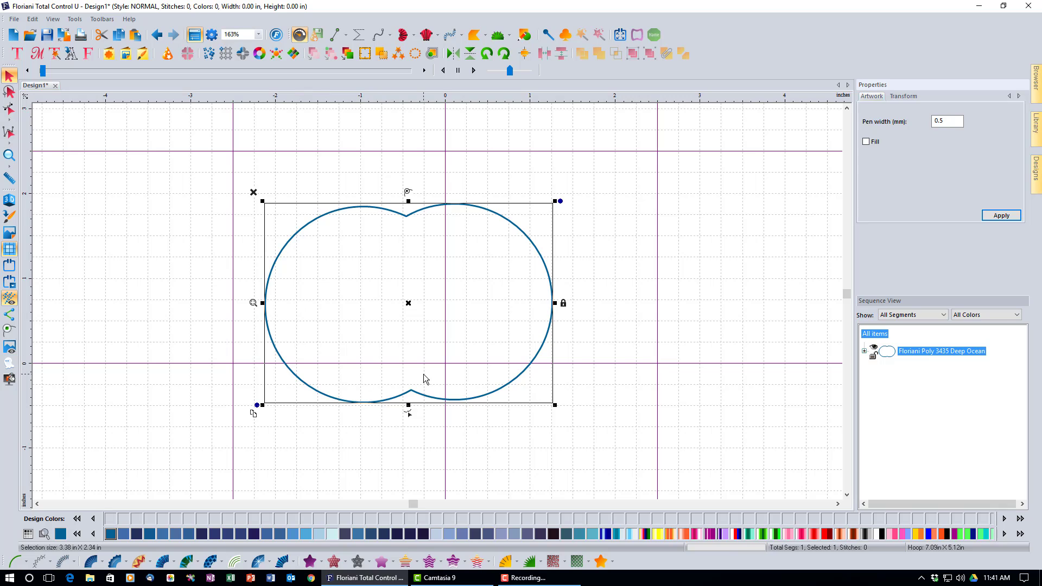
click(160, 39)
click(160, 39)
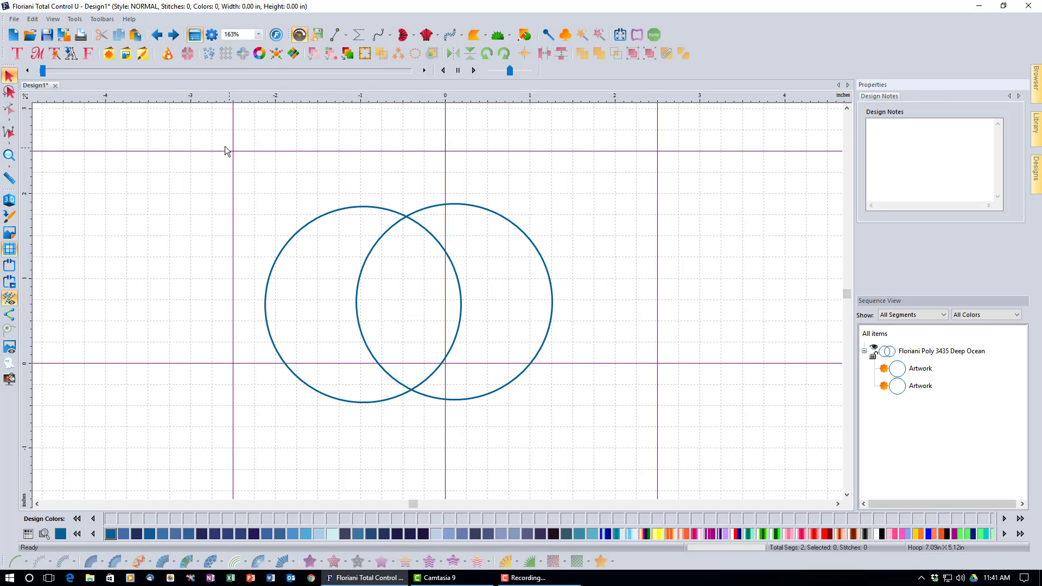
Try cutting the overlap out of the left circle and moving the right circle aside, and undo both changes.
drag(220, 145, 587, 434)
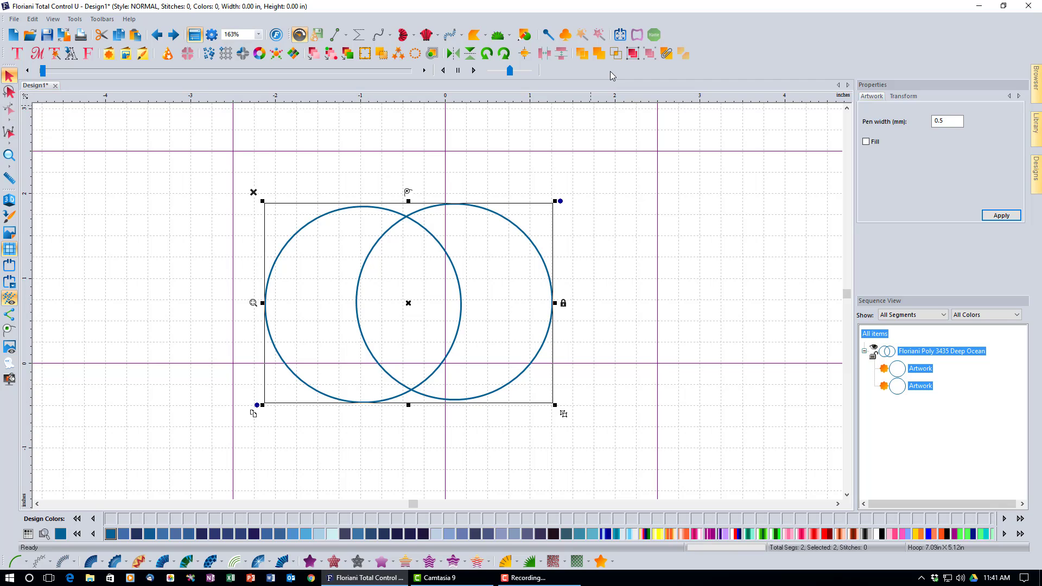
click(580, 60)
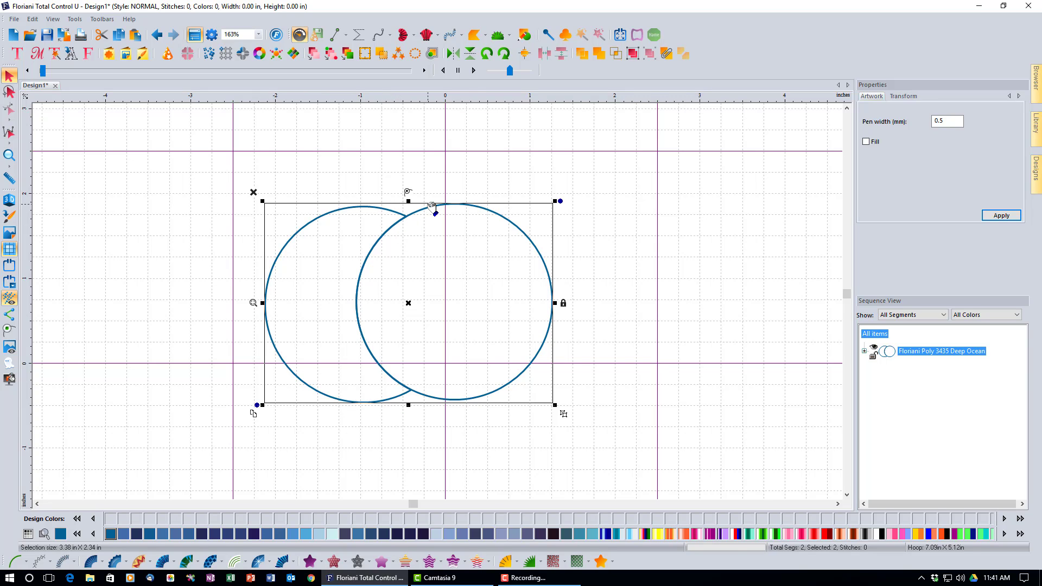
click(589, 257)
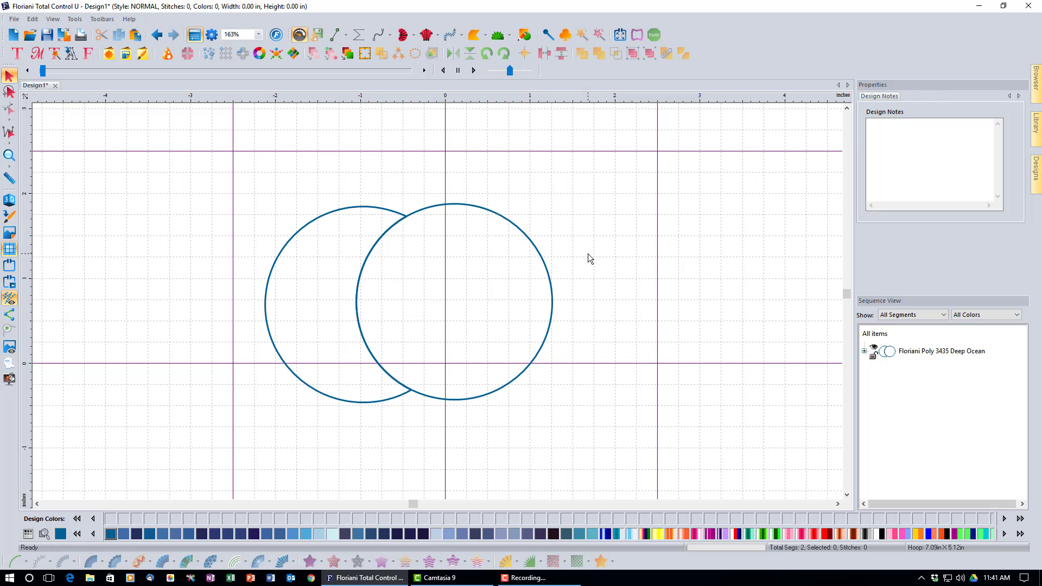
click(551, 284)
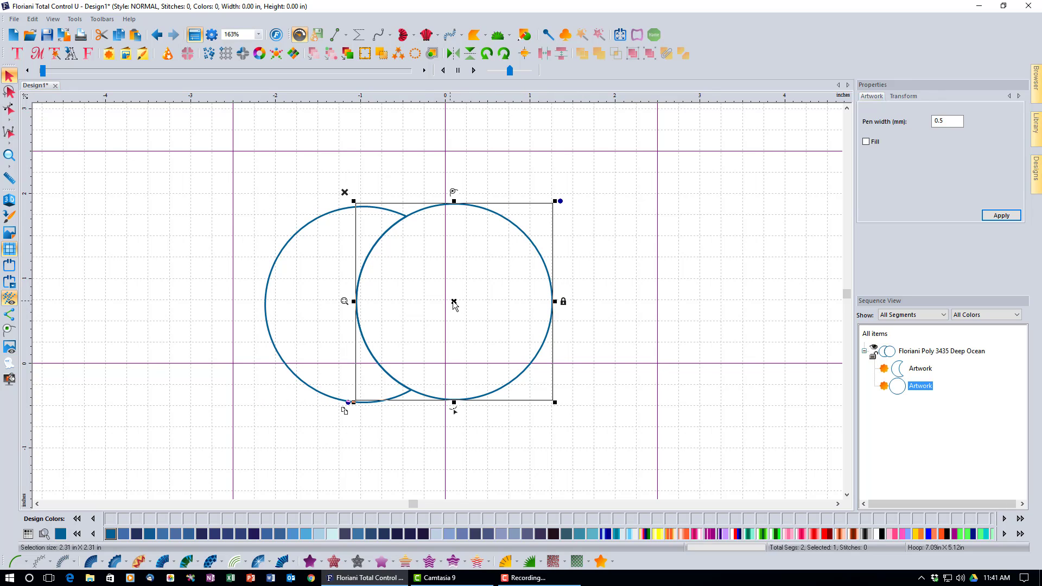
drag(458, 304, 593, 303)
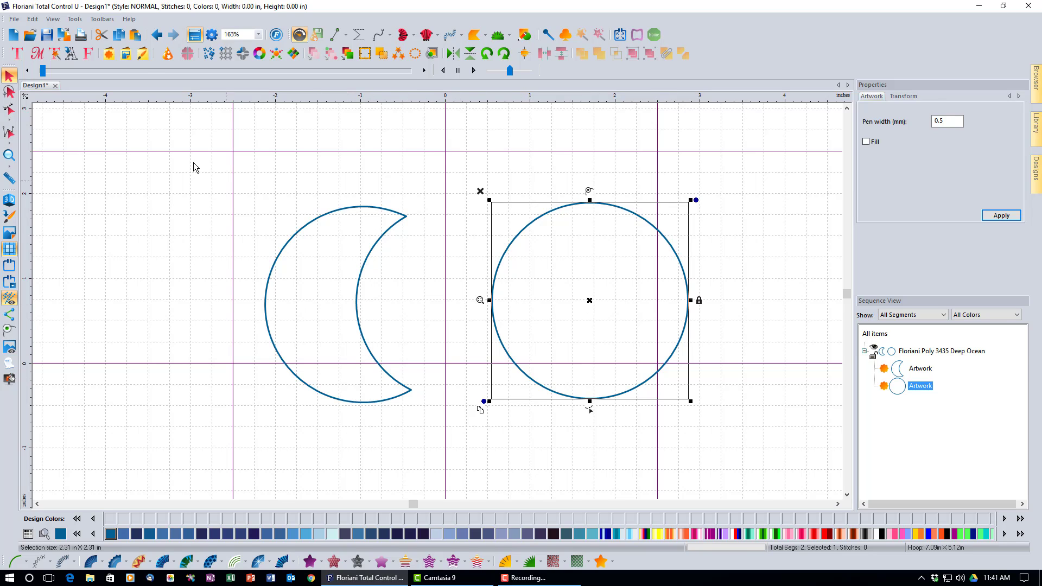
click(162, 40)
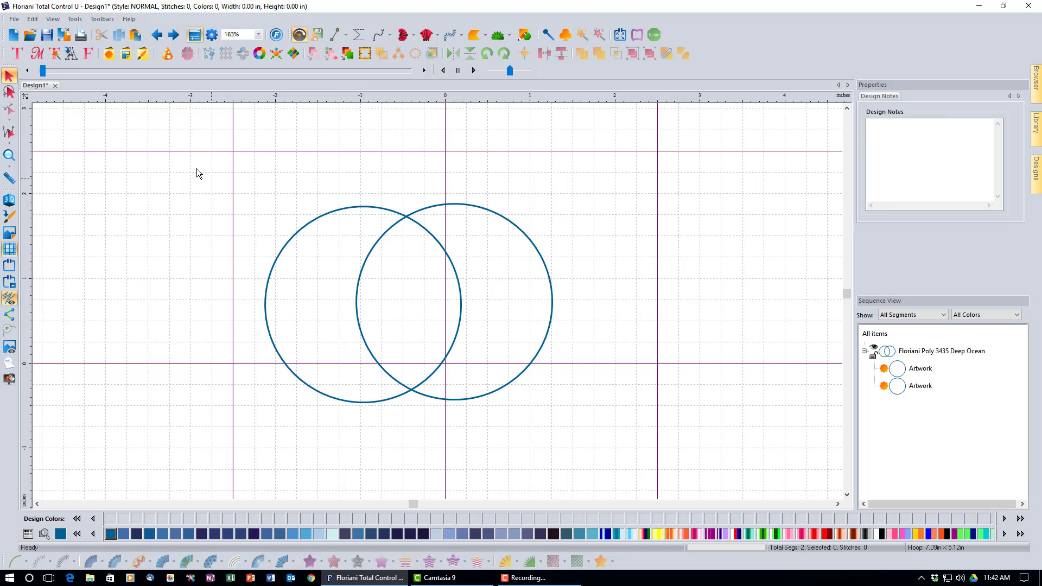
Try reducing the two selected circles to only their overlapping area, and undo it.
drag(197, 137, 622, 447)
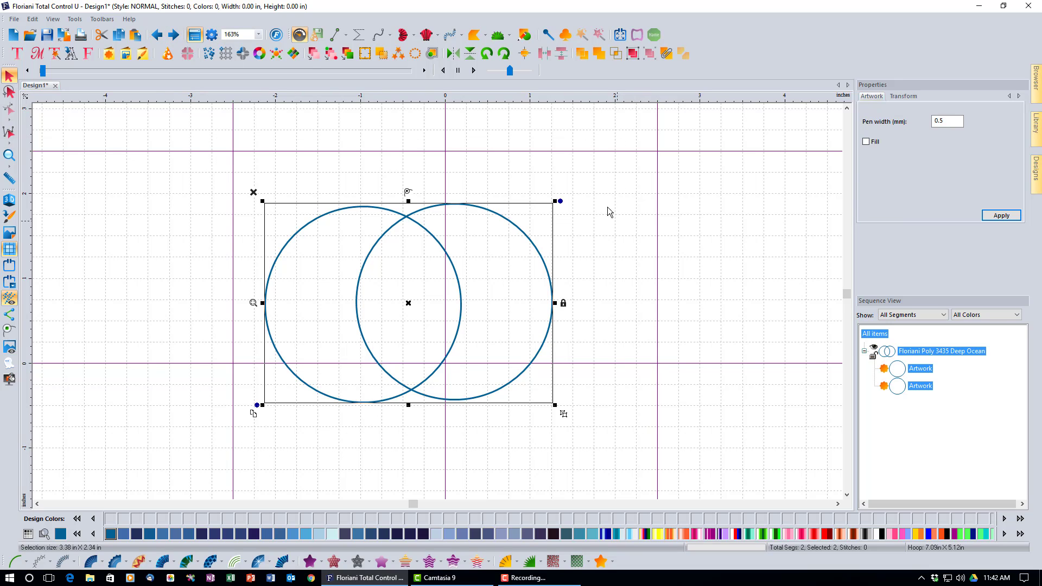
click(618, 56)
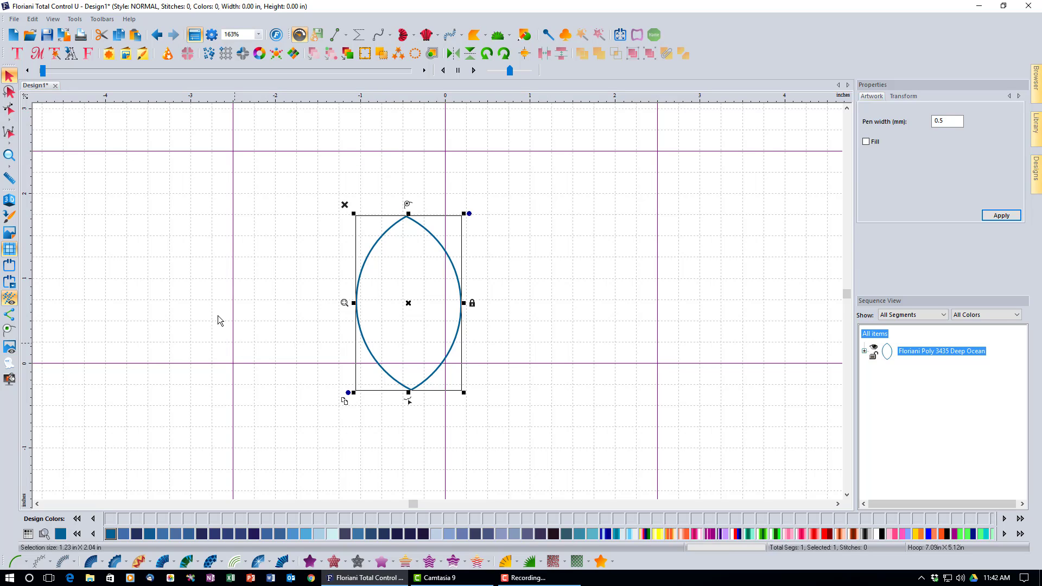
click(156, 36)
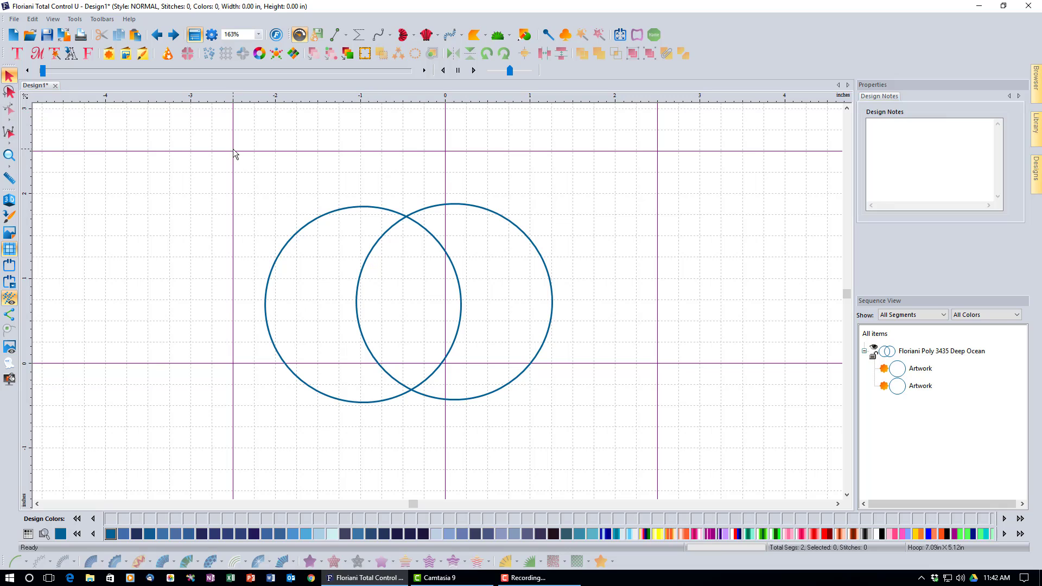
Try applying Exclude to the two overlapping circles and moving the right crescent aside, and undo the move.
drag(234, 155, 603, 432)
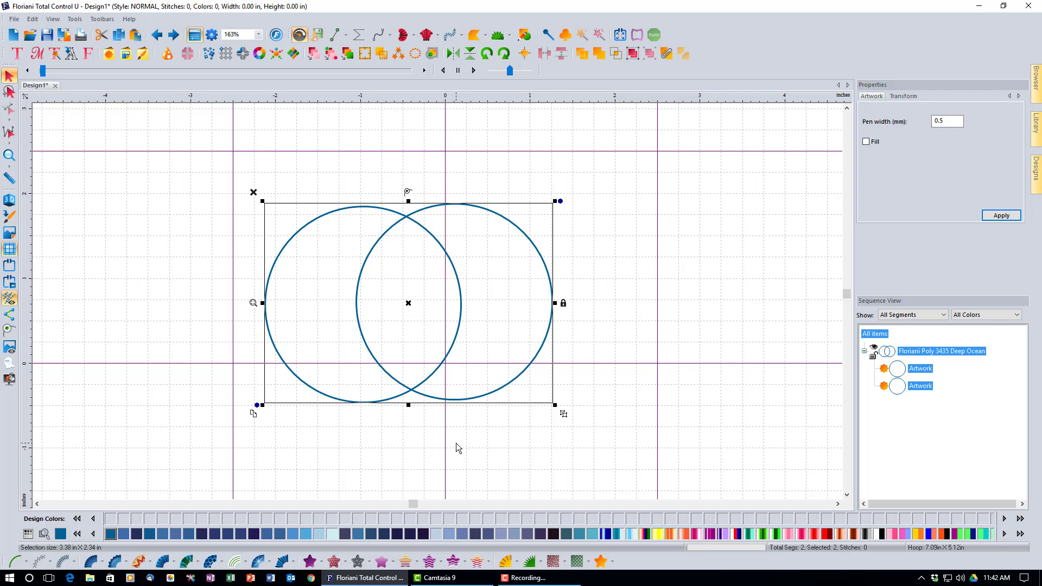
right_click(435, 402)
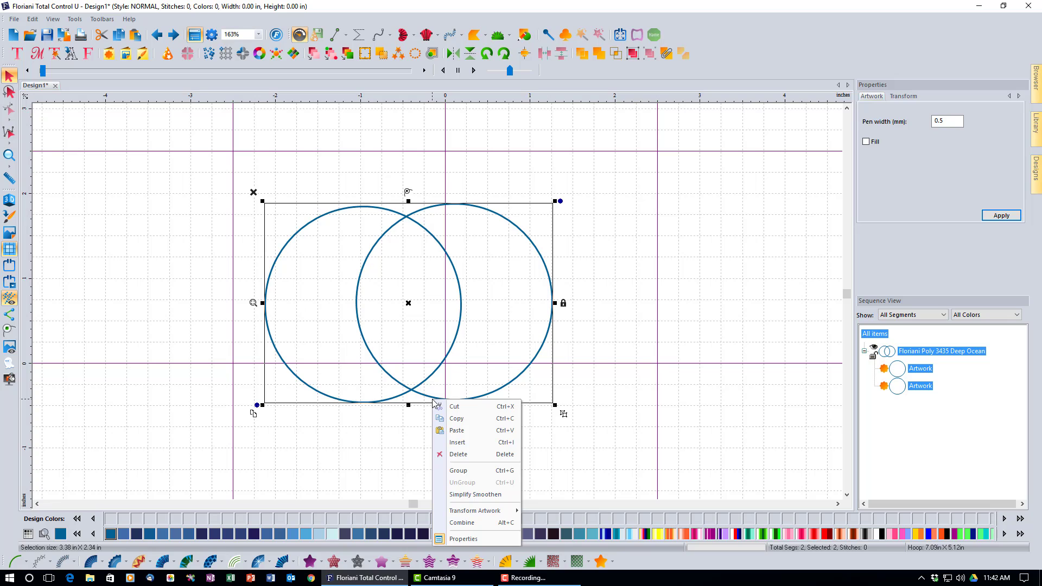
mouse_move(478, 511)
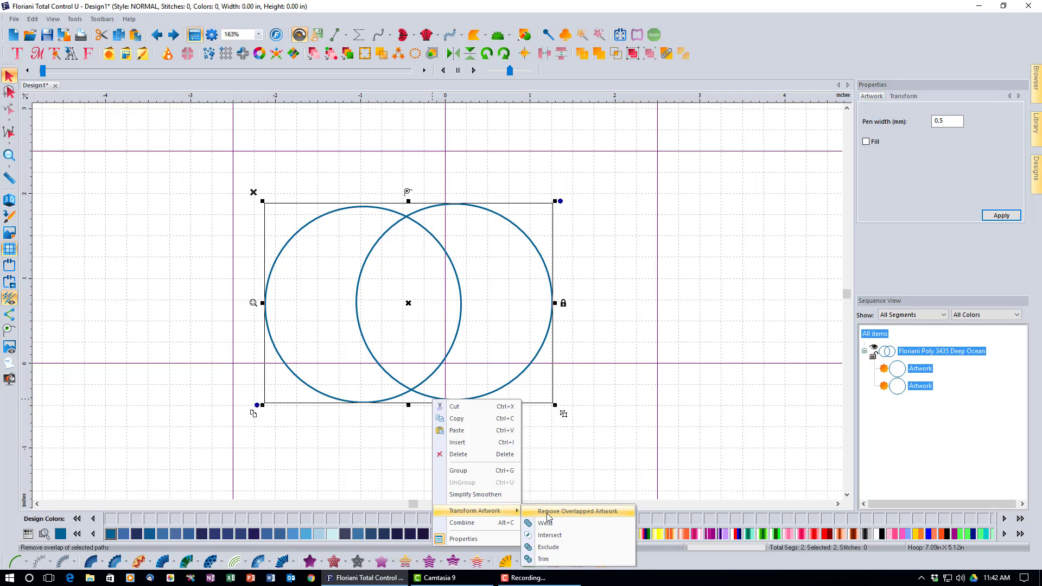
click(544, 547)
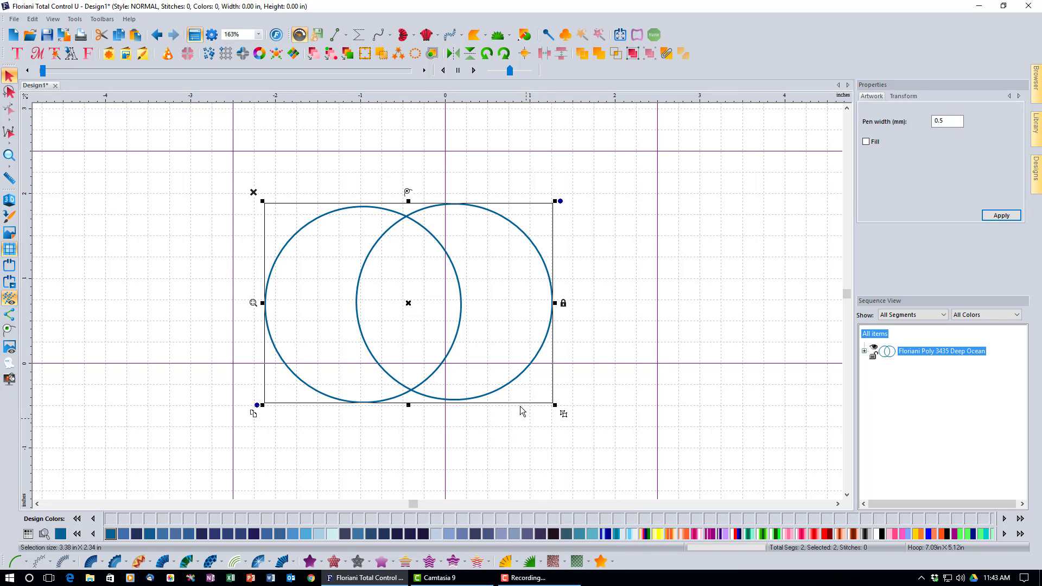
click(574, 376)
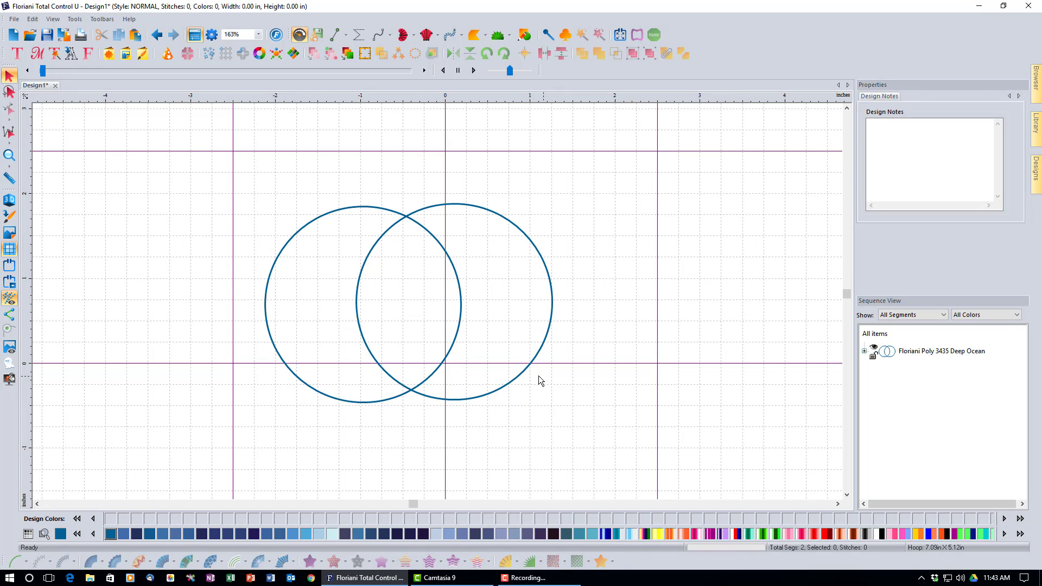
click(521, 373)
drag(531, 380, 658, 371)
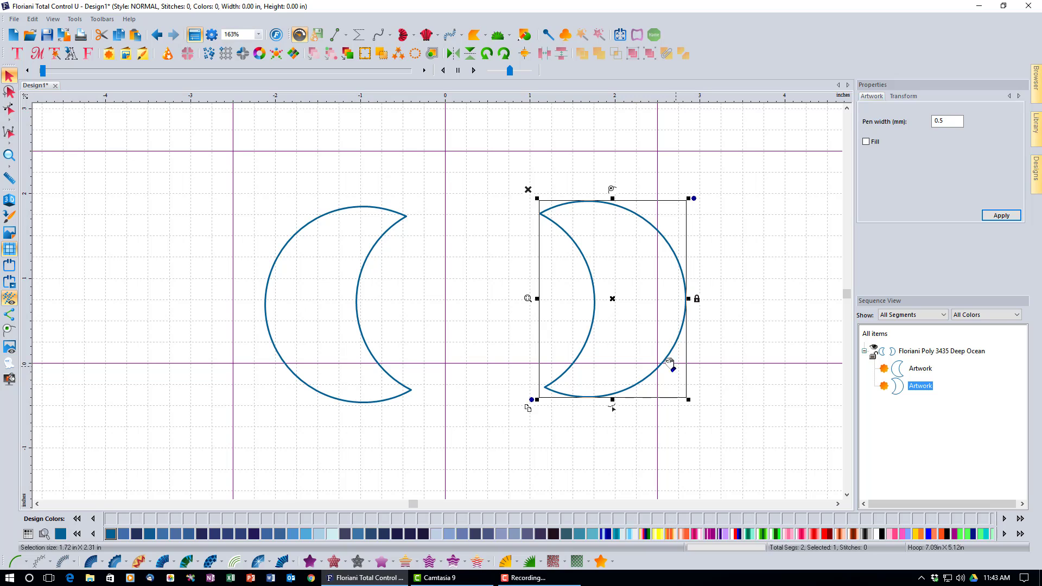
click(156, 35)
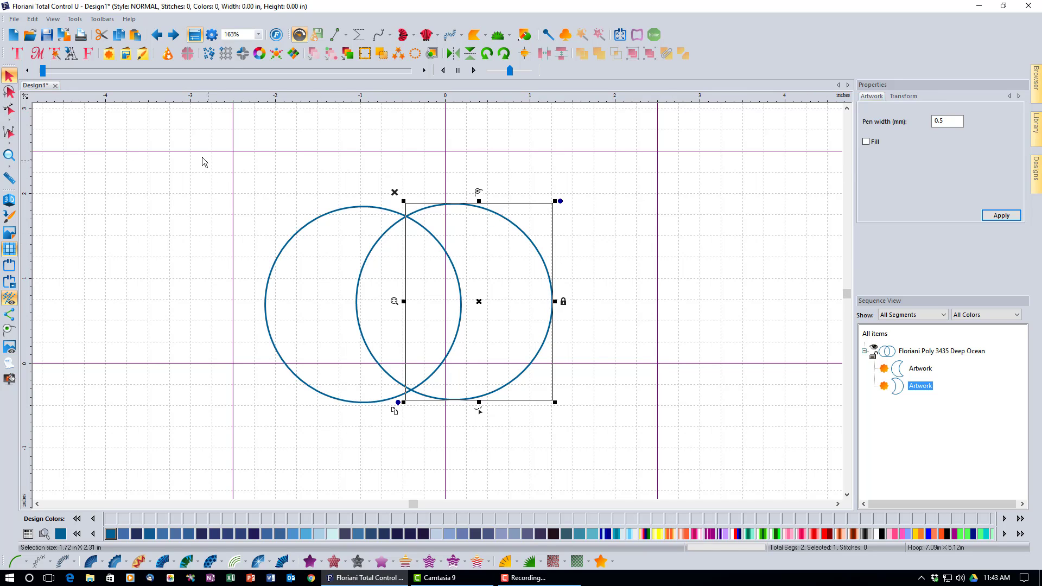
Try applying a fill to both crescents, and undo the fill.
drag(203, 158, 711, 382)
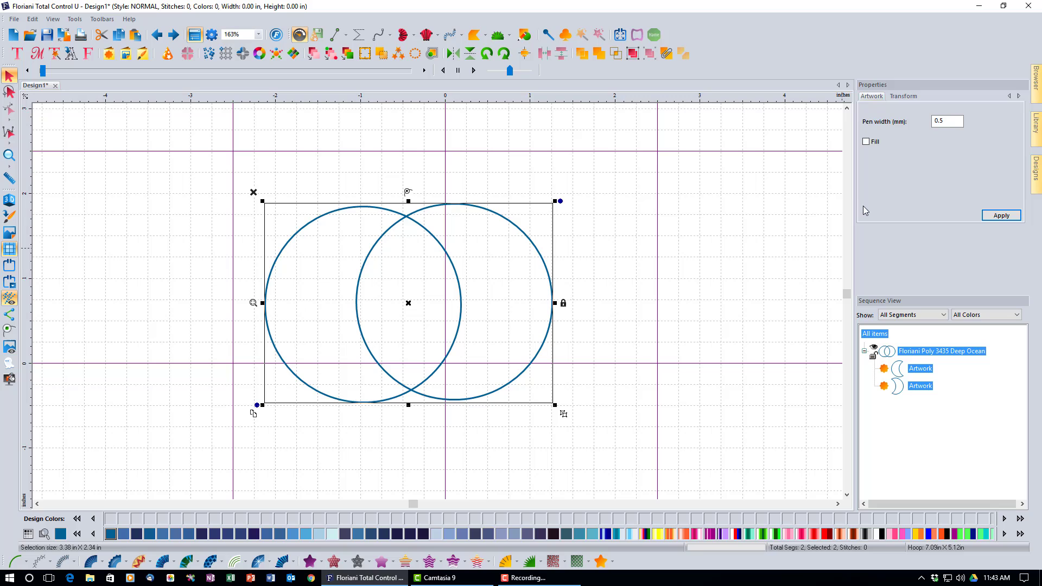
click(874, 143)
click(1001, 216)
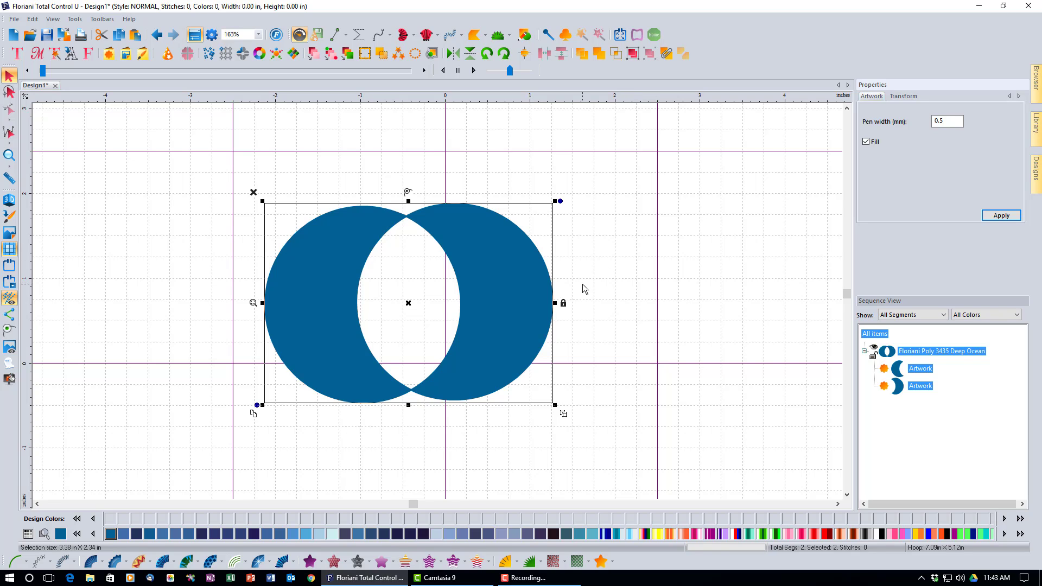
click(155, 39)
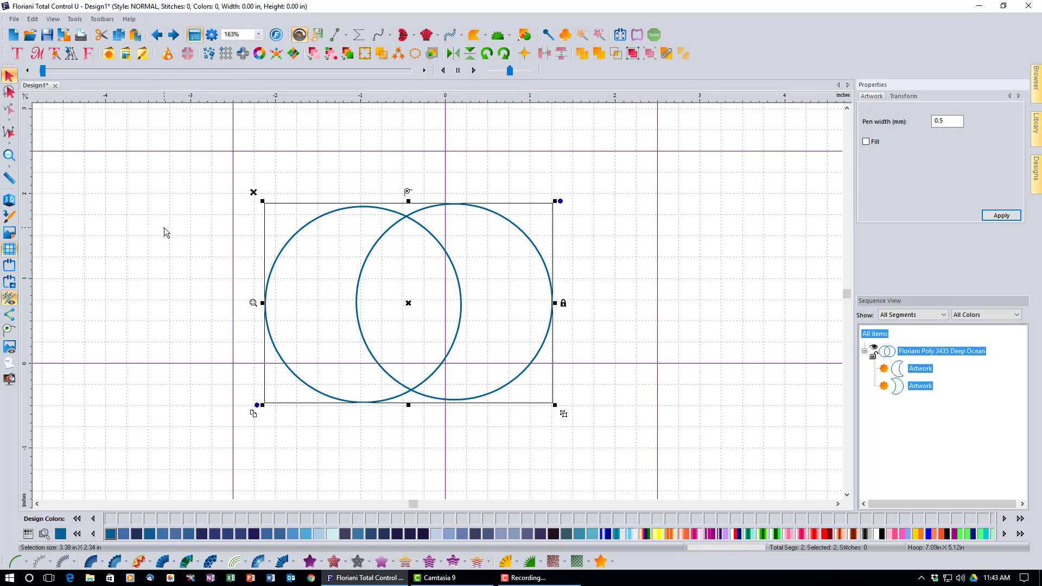
Undo the Exclude operation on the two circles.
right_click(362, 331)
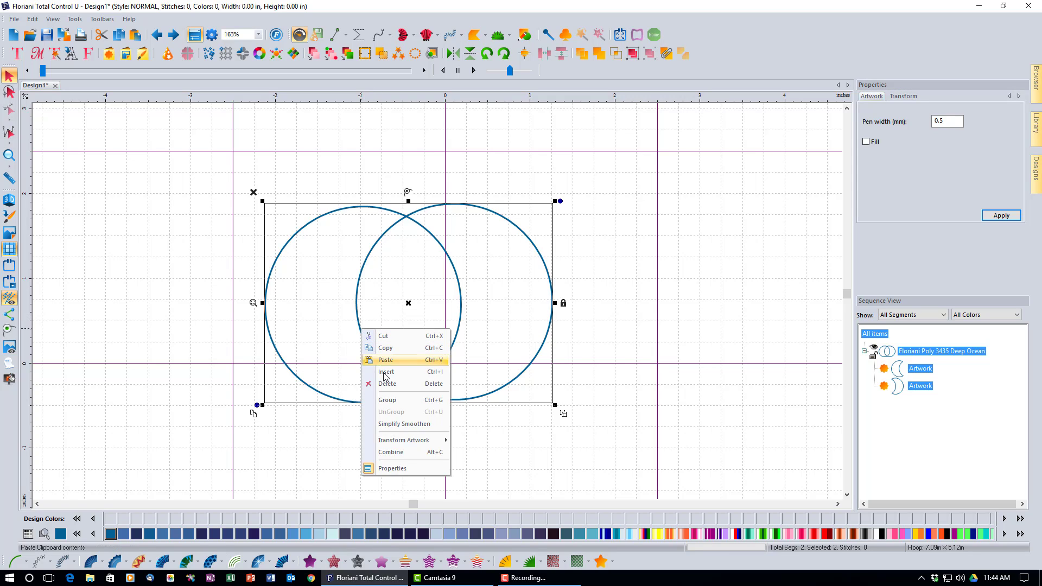
mouse_move(406, 444)
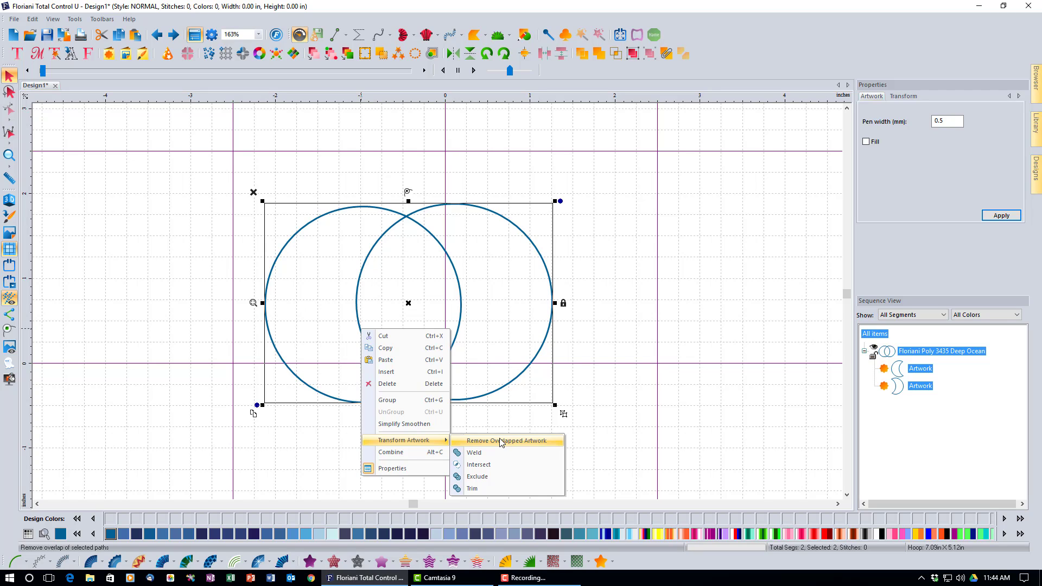
click(607, 391)
click(531, 364)
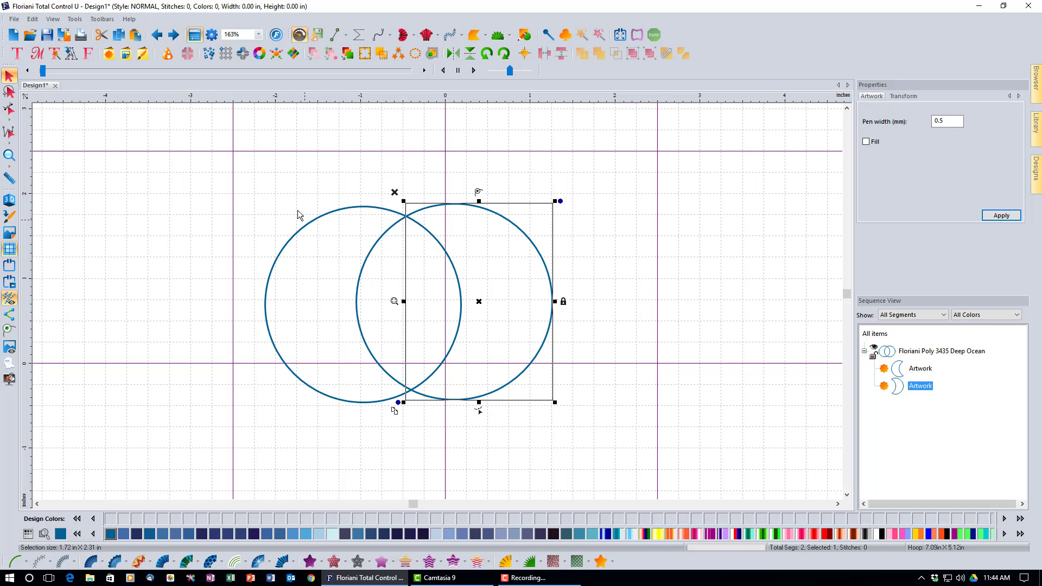
click(158, 36)
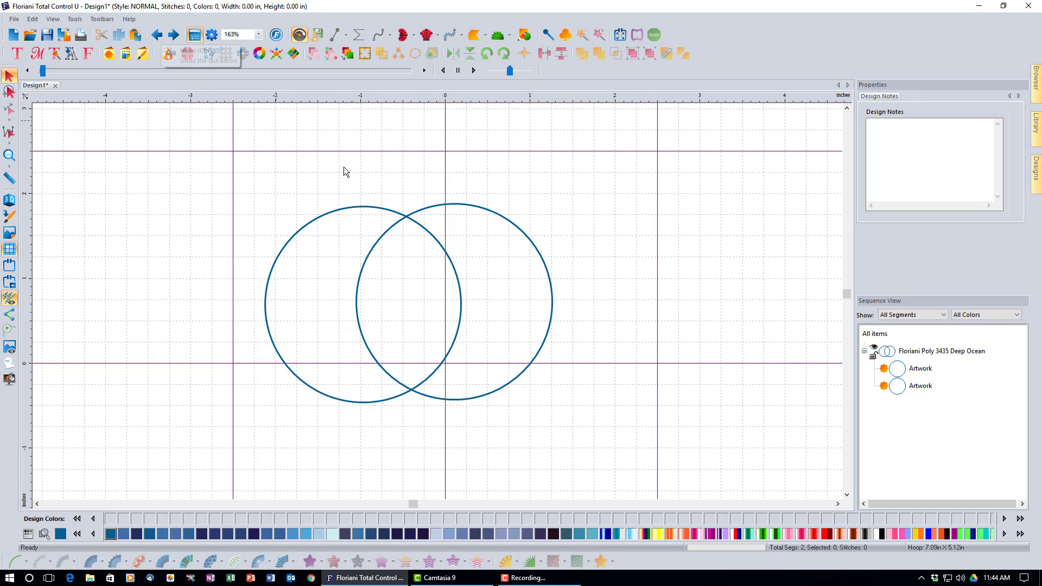
Recolor the right circle to Floriani Poly 352 Moderate Blue and apply a fill to it.
click(543, 352)
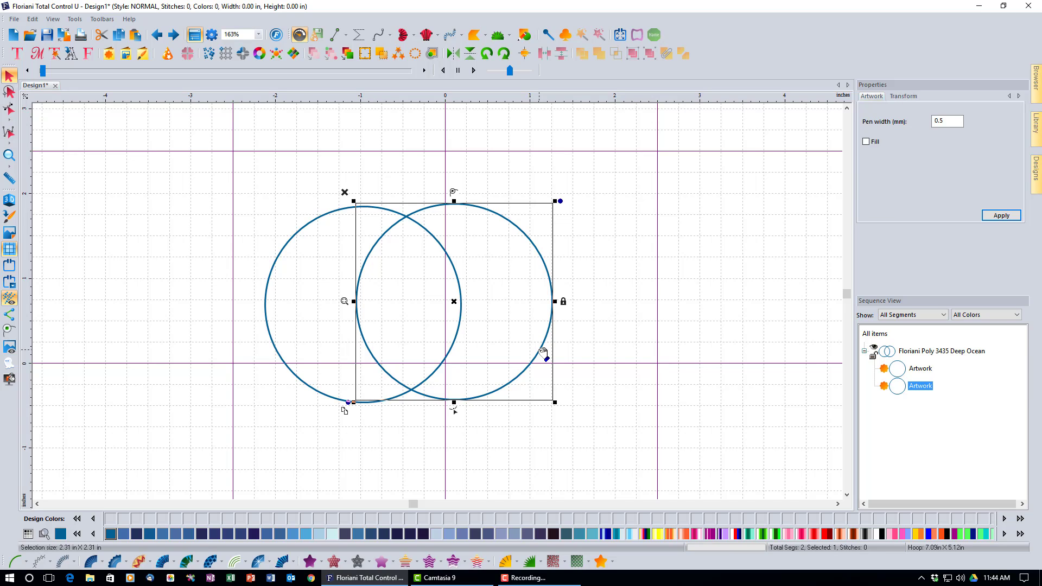
click(319, 535)
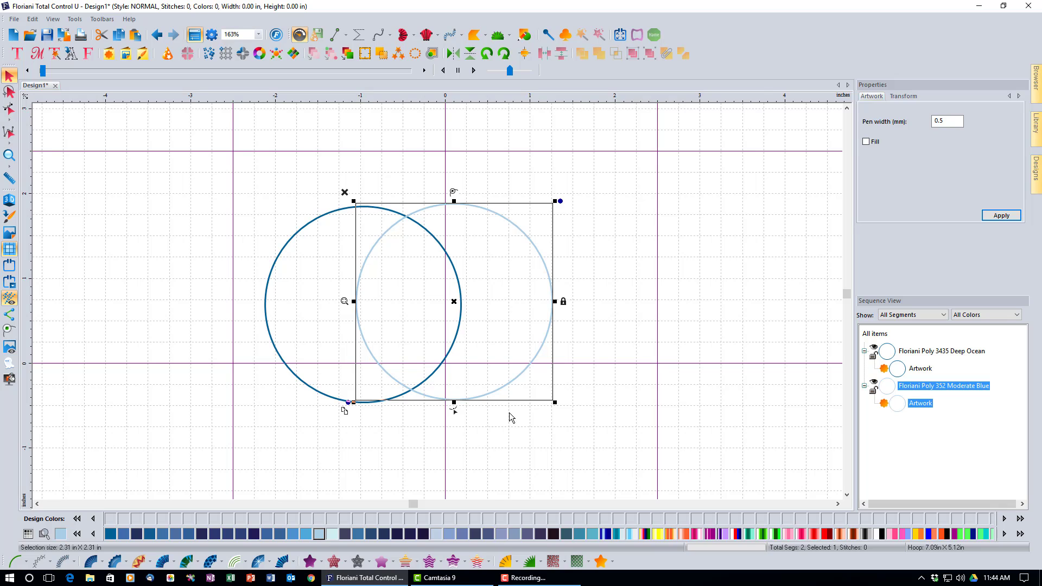
click(866, 142)
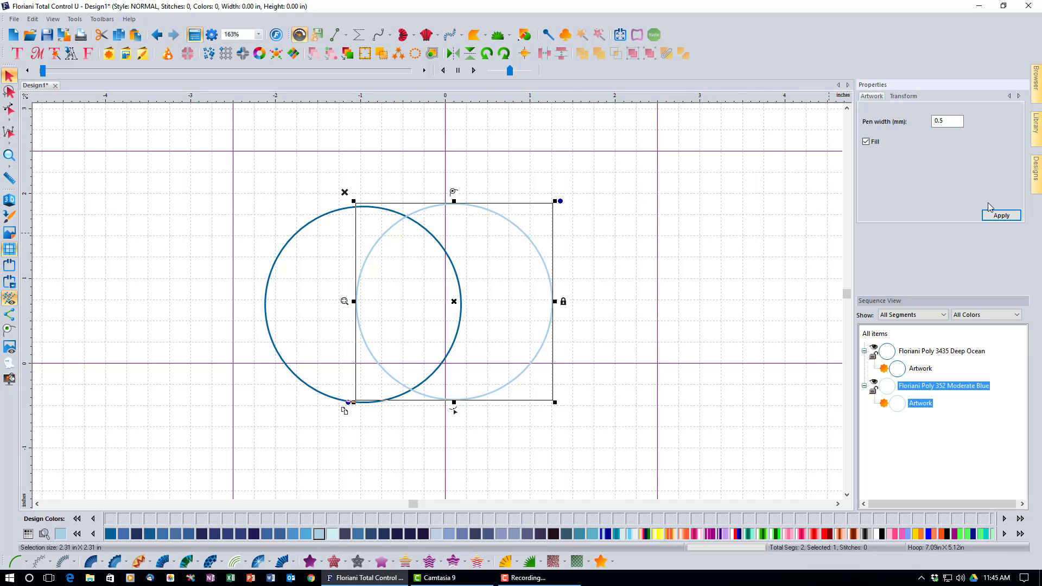
click(1001, 215)
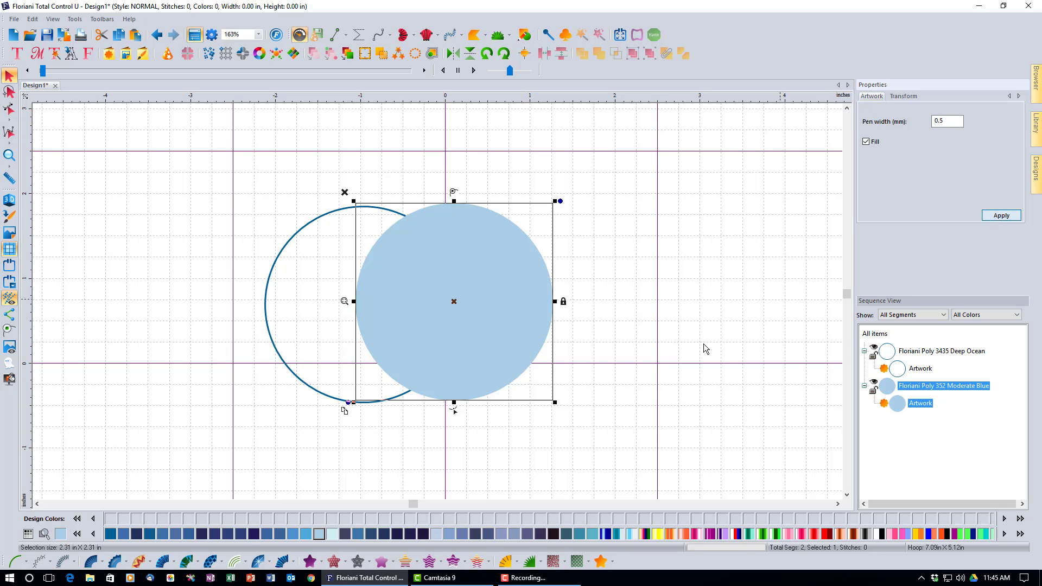
Apply a fill to the left Deep Ocean circle.
click(304, 383)
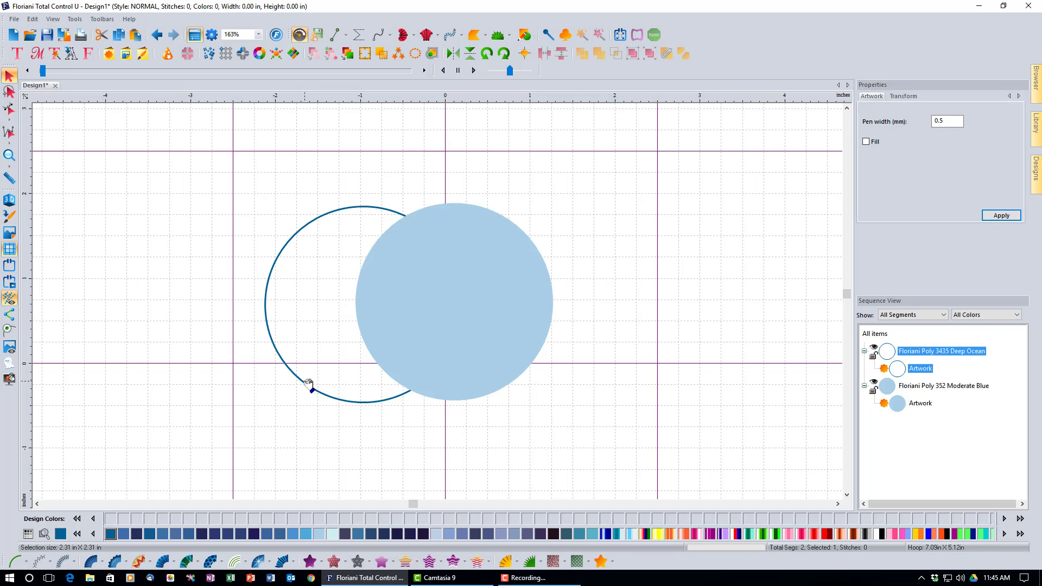
click(866, 142)
click(1000, 216)
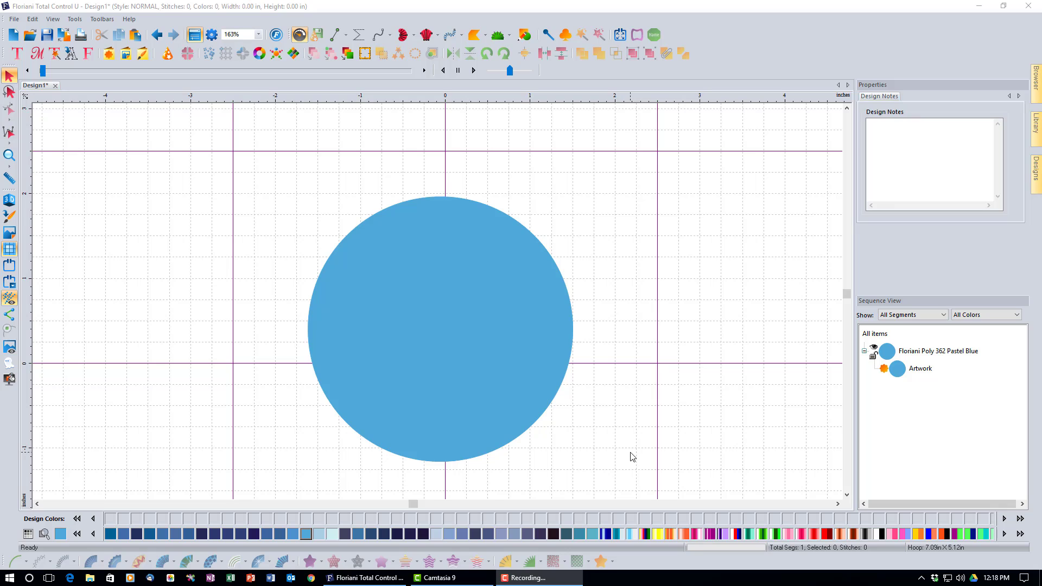
Try slicing the filled Pastel Blue circle in two with a diagonal knife cut from its upper left to its lower right.
click(508, 406)
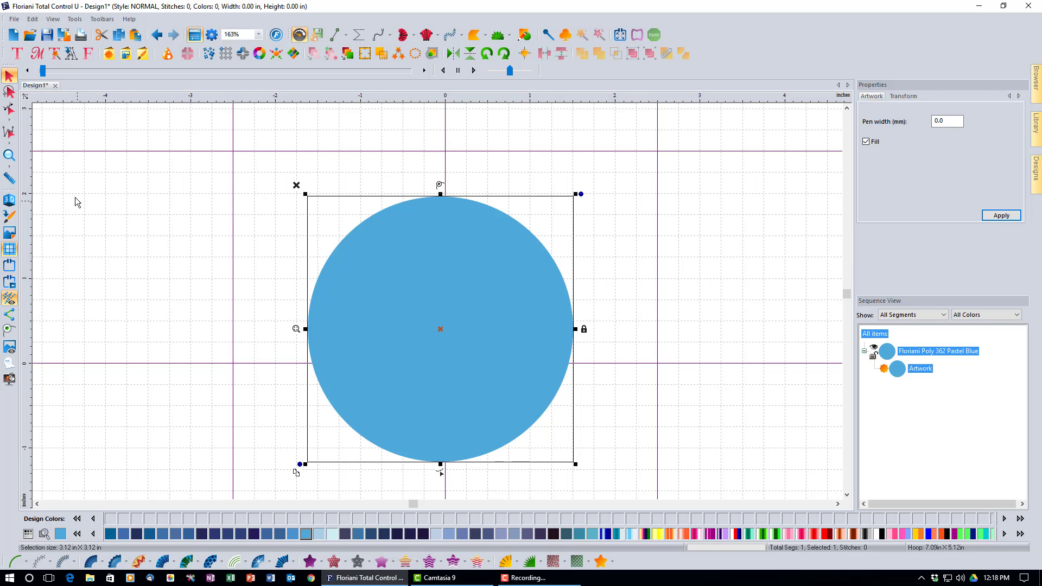
click(8, 123)
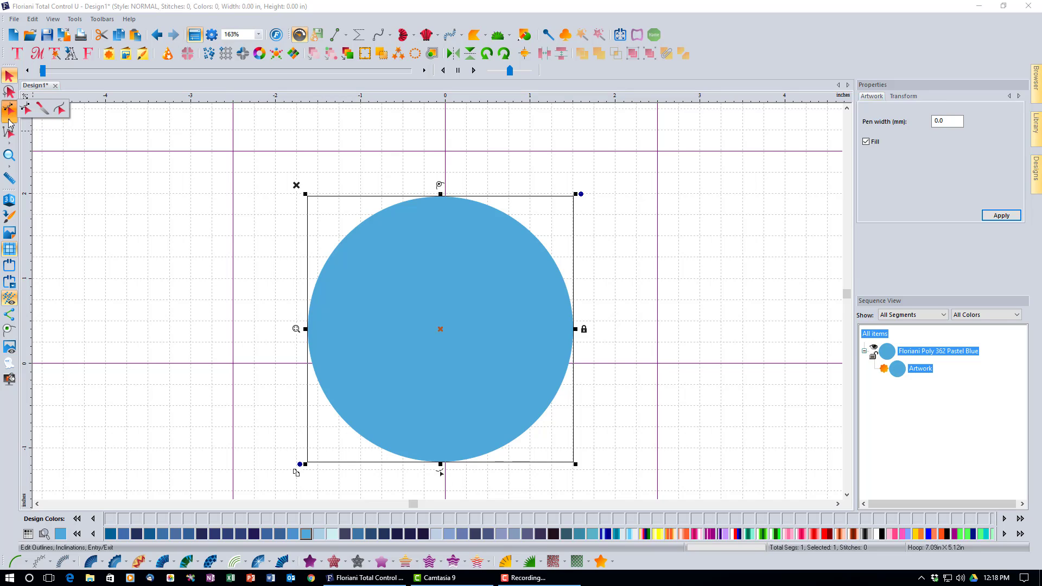
click(45, 115)
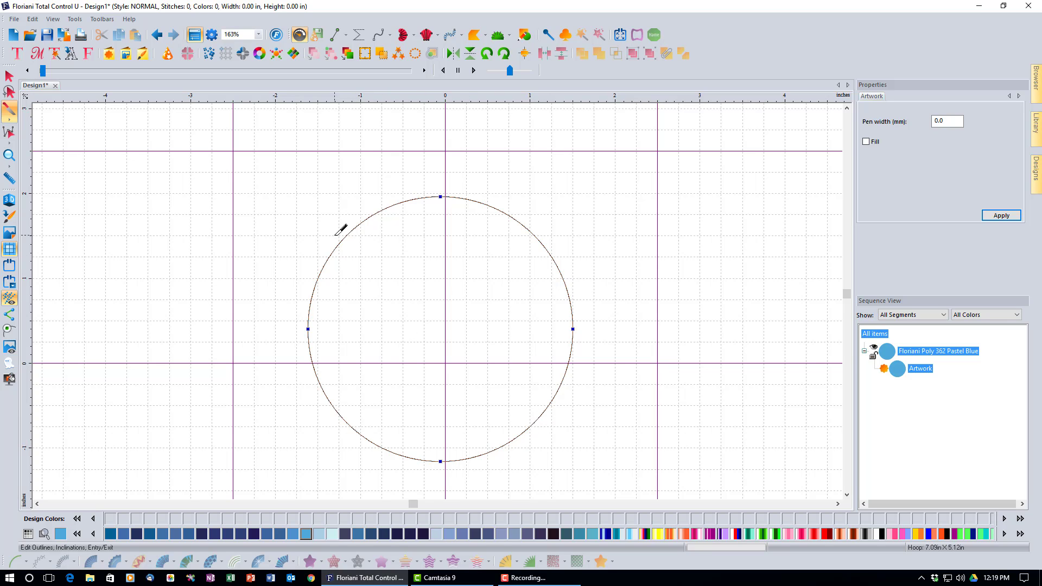
click(538, 439)
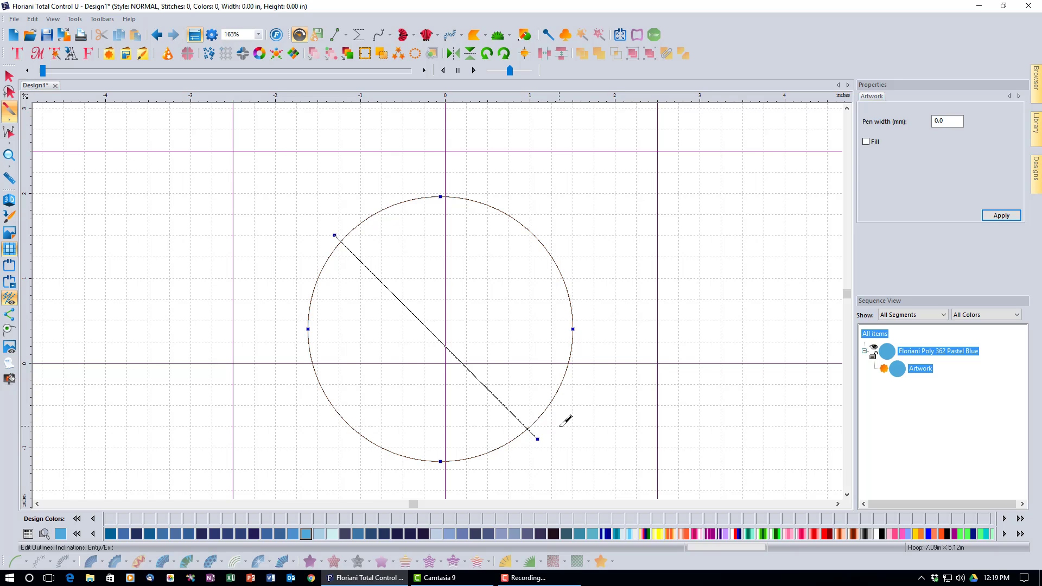
key(Return)
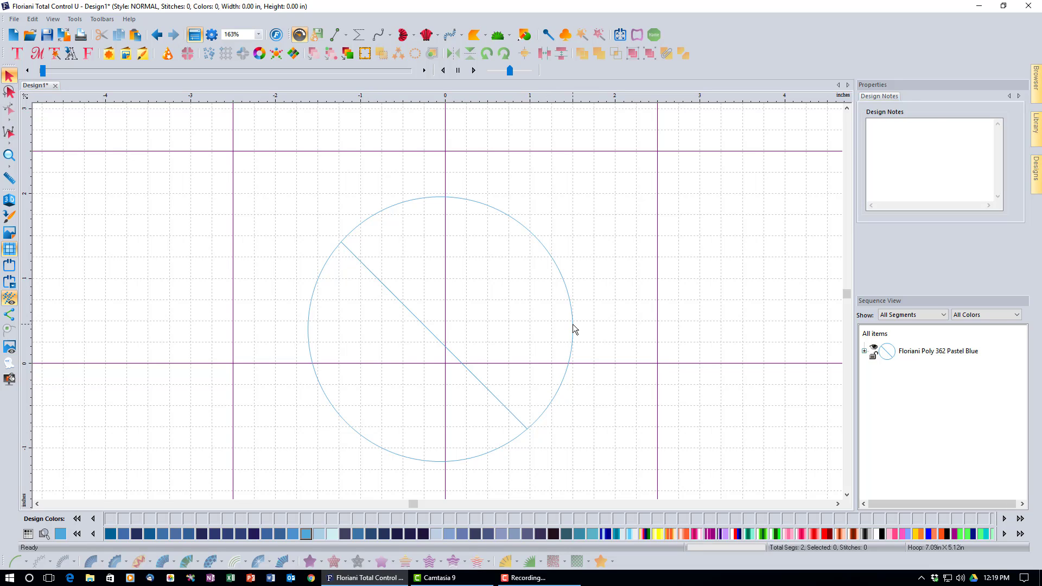
Try moving the upper-right piece of the sliced circle away, and undo both the move and the slice.
drag(572, 328, 609, 300)
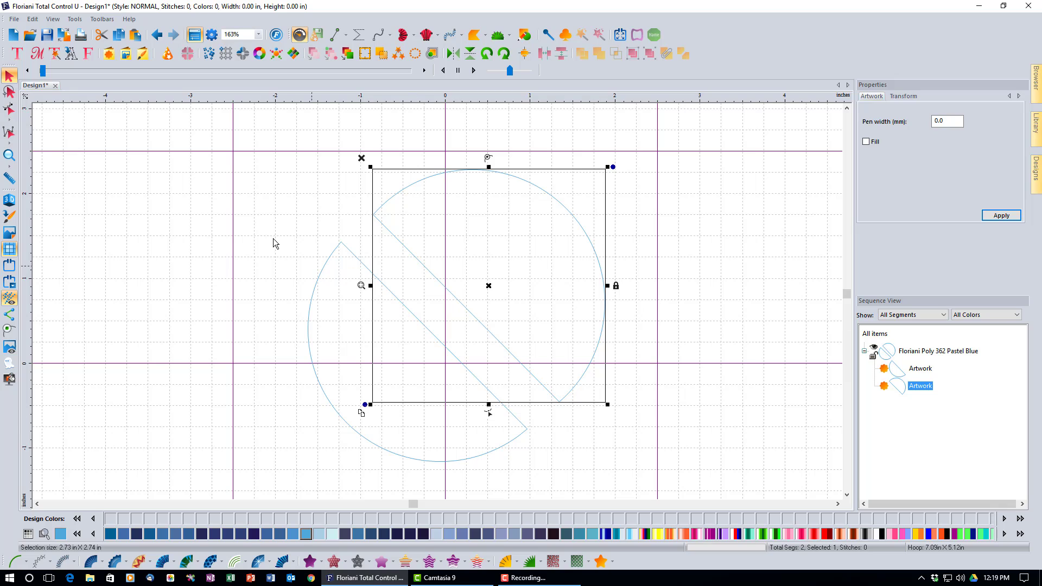
click(153, 38)
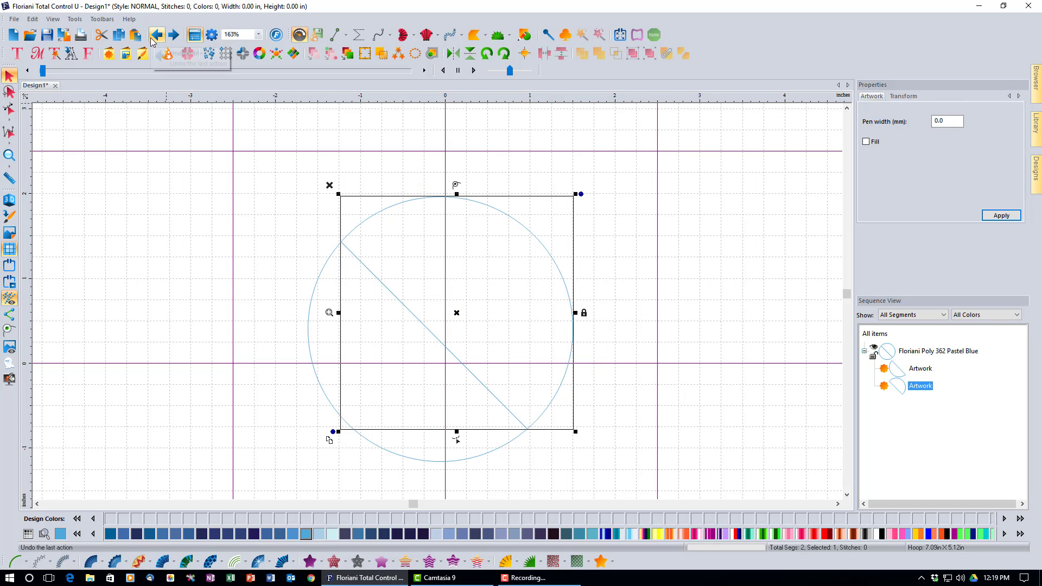
click(155, 36)
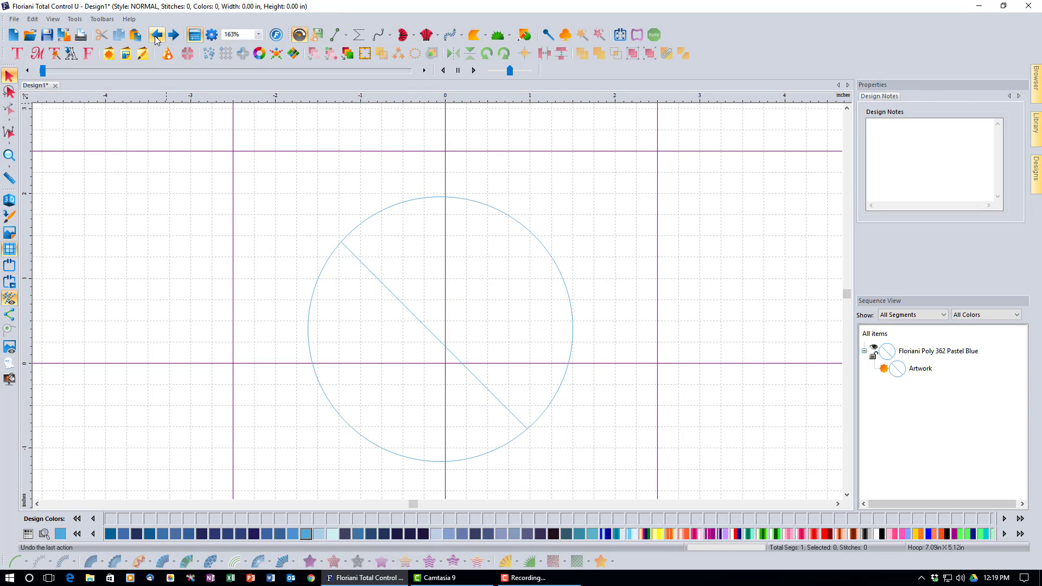
click(156, 38)
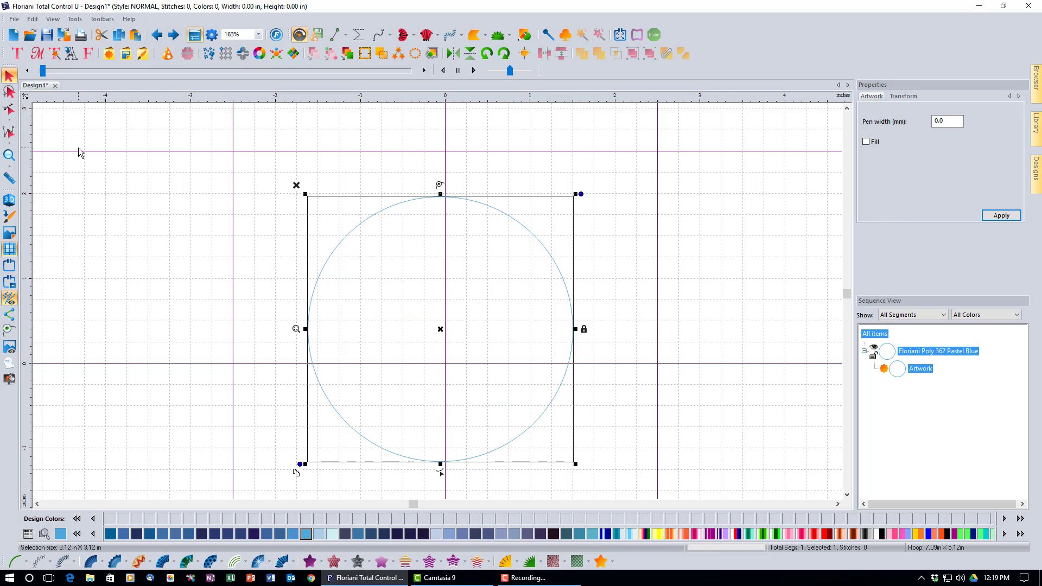
Edit the circle's outline and split the line at a point on its upper-left arc.
click(440, 471)
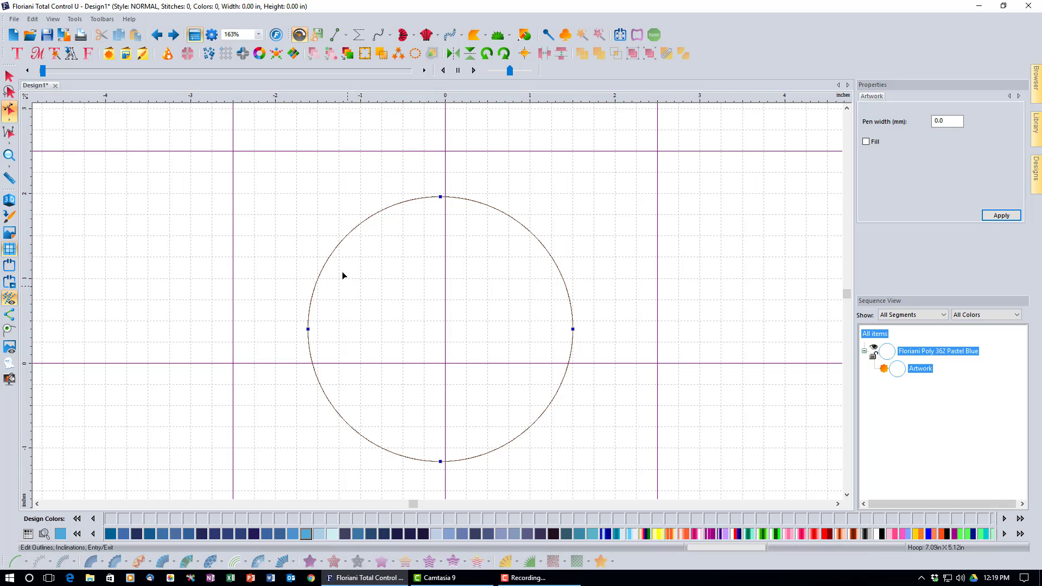
right_click(332, 253)
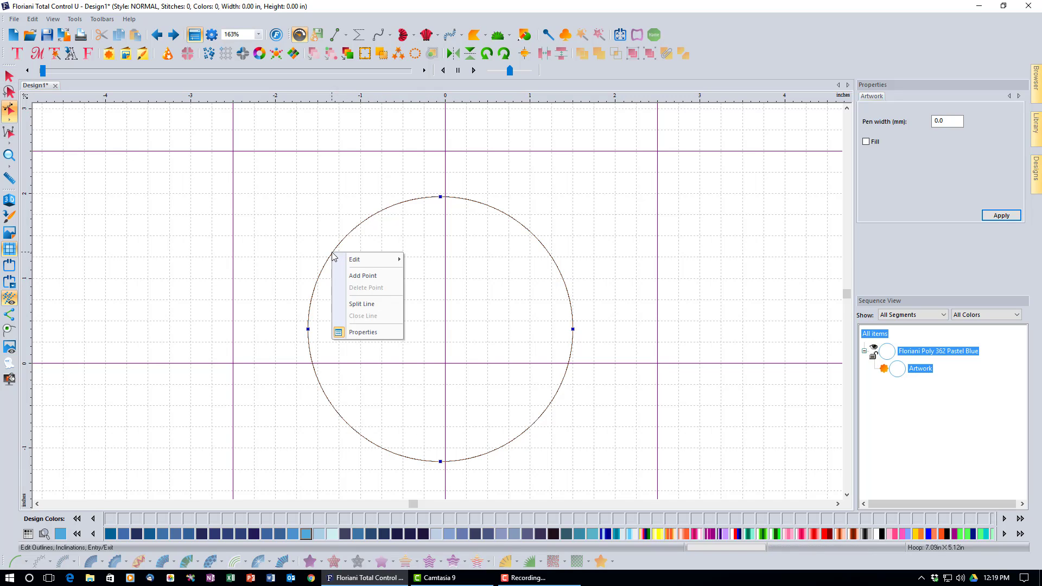
click(369, 305)
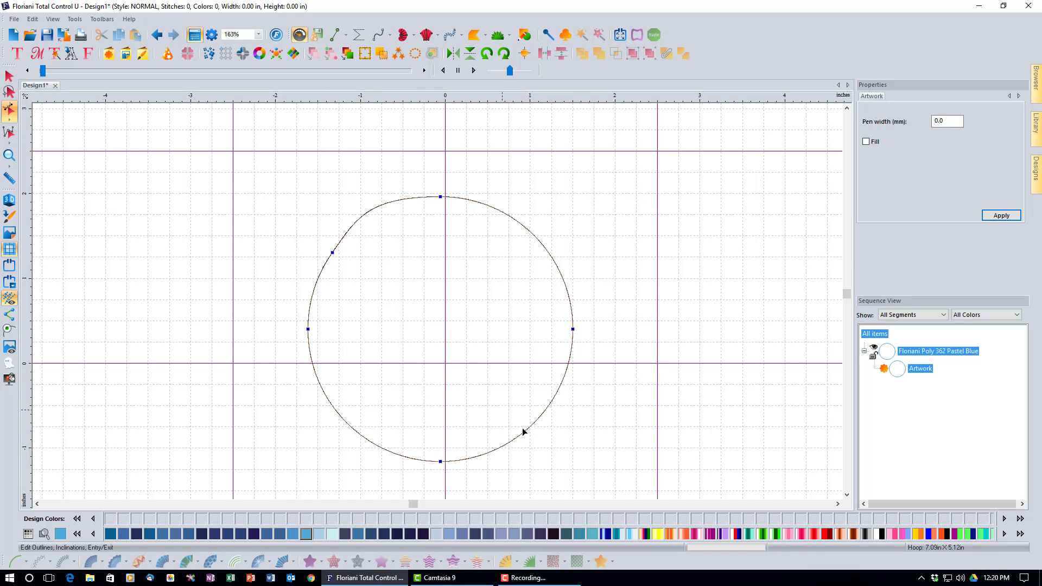
Try splitting the outline at a second point on its lower-right arc, and undo that split.
right_click(517, 436)
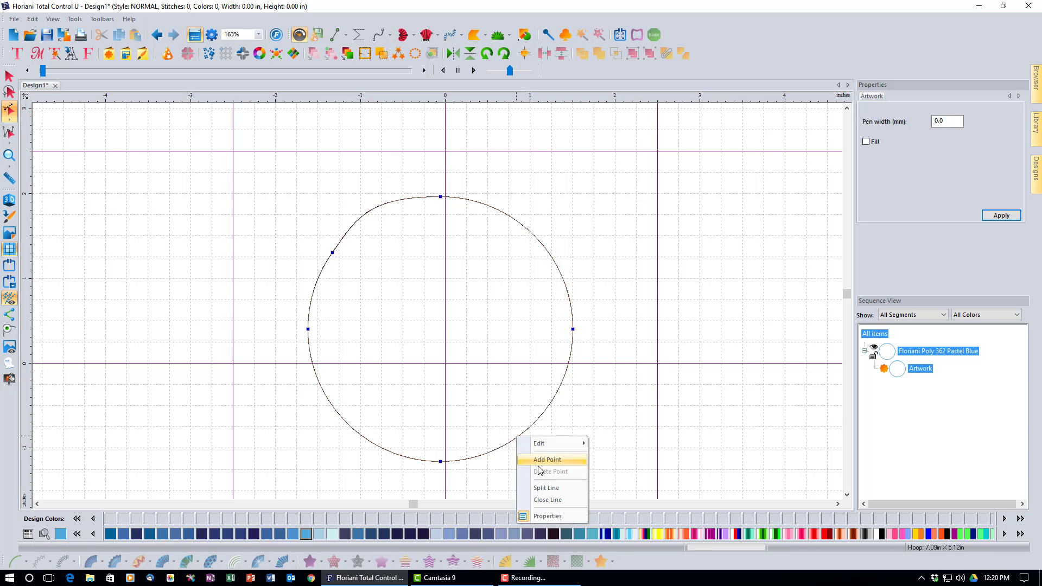
click(546, 488)
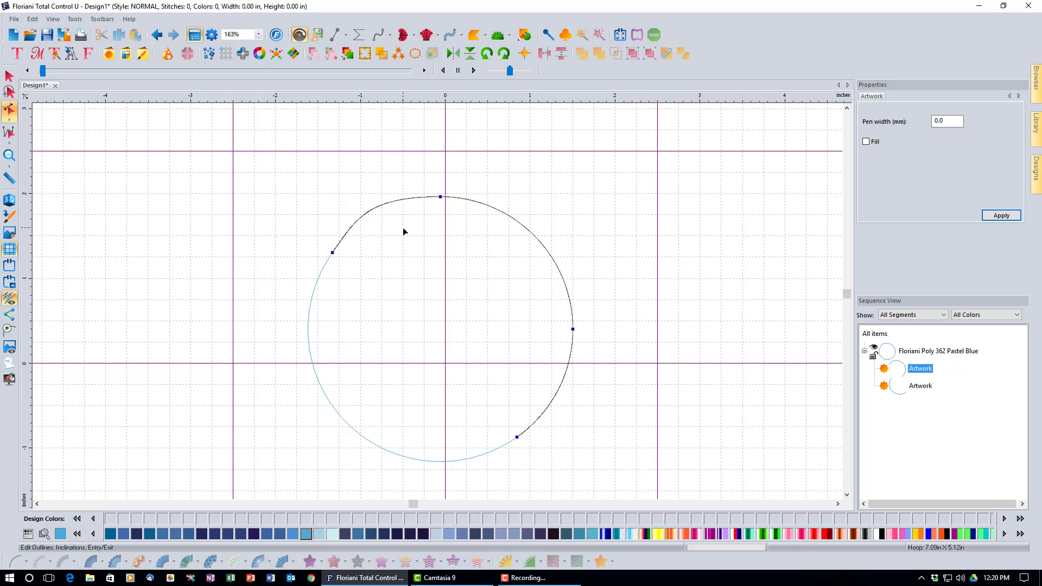
click(157, 36)
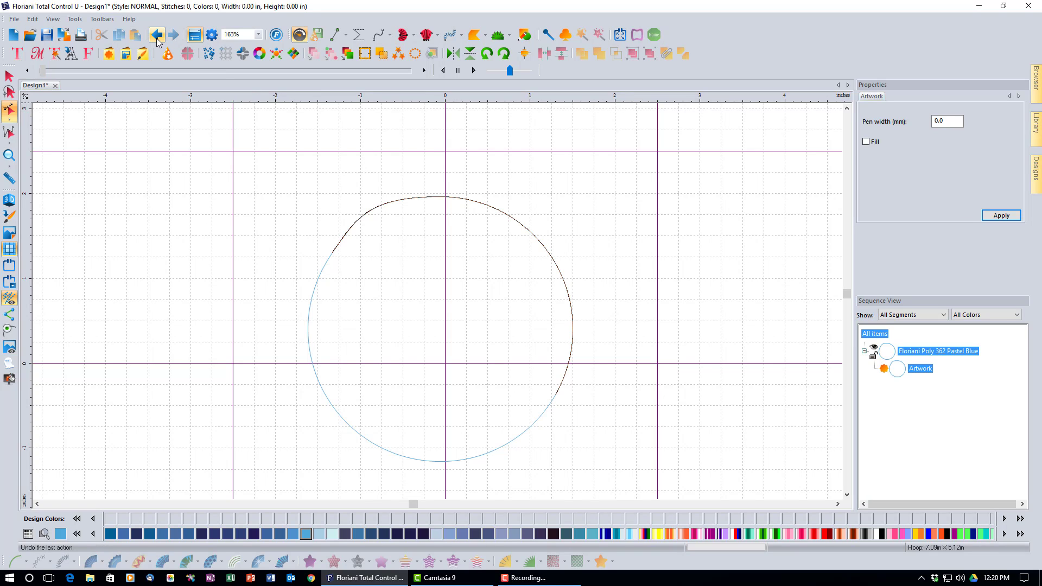
Undo the remaining outline split, and try slicing the circle in two with a zigzag knife cut across its upper half.
click(157, 36)
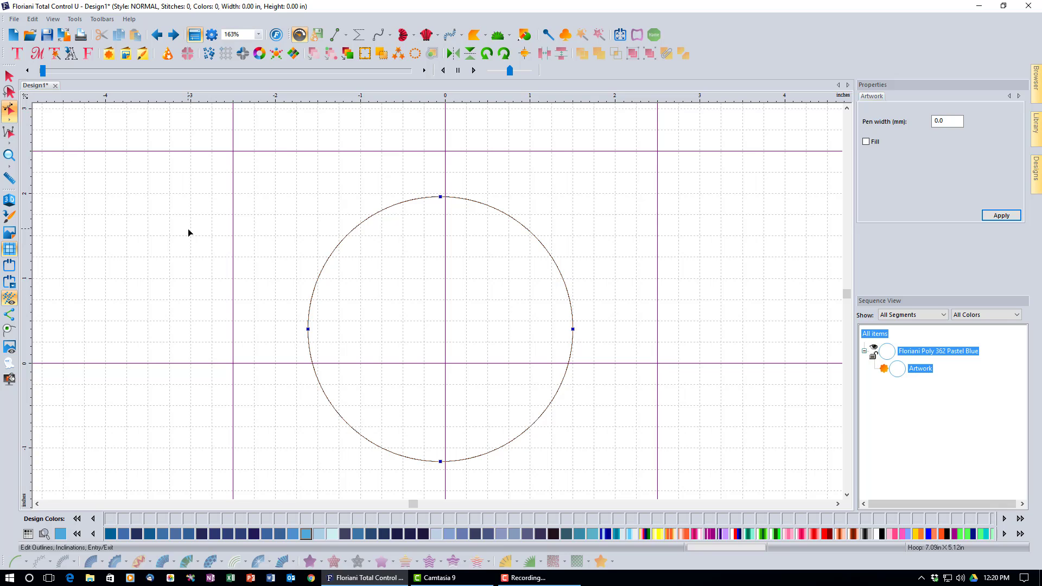
click(12, 121)
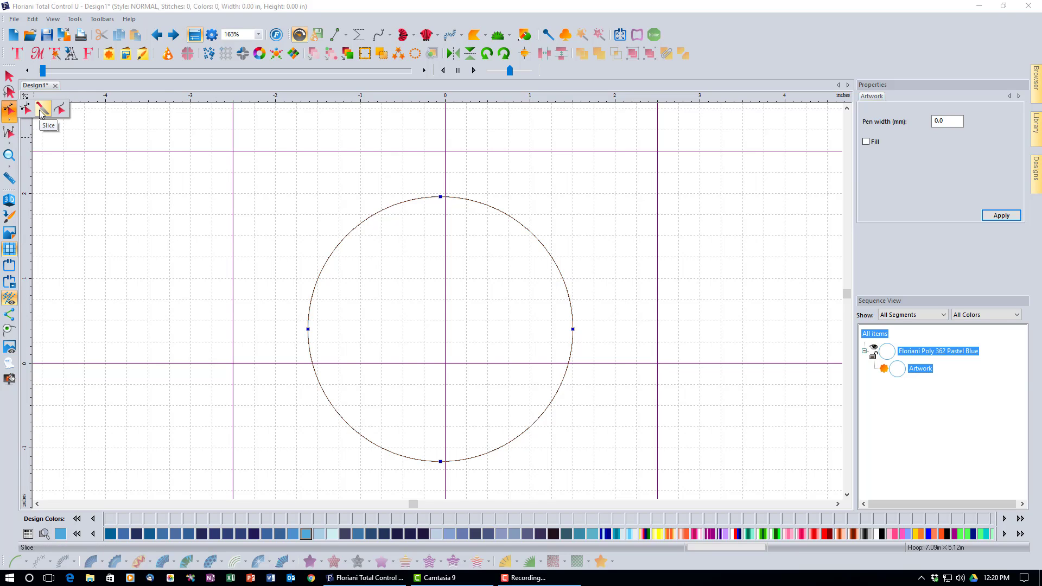
click(42, 111)
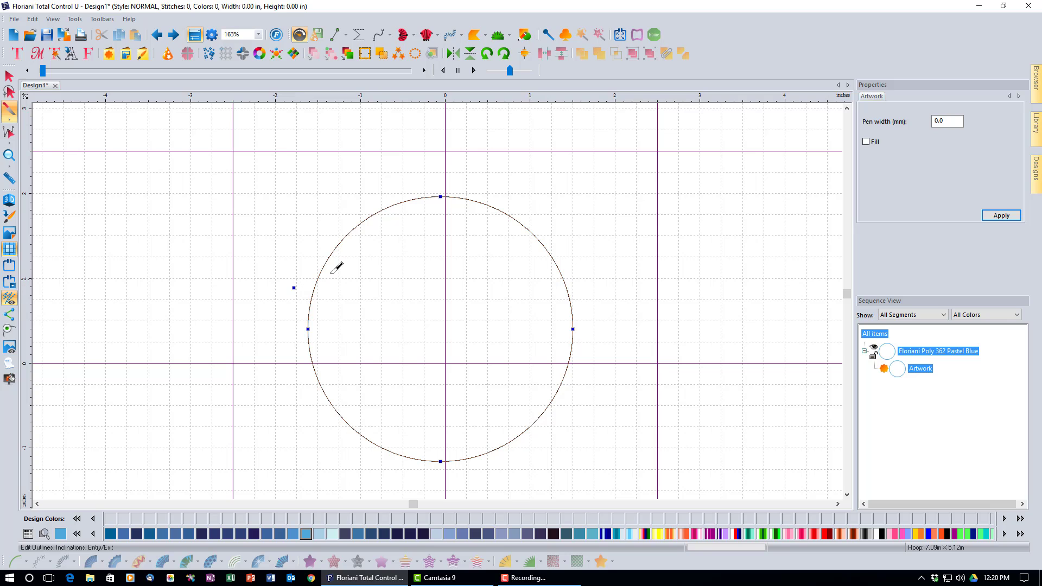
click(355, 248)
click(376, 293)
click(397, 258)
click(425, 297)
click(463, 262)
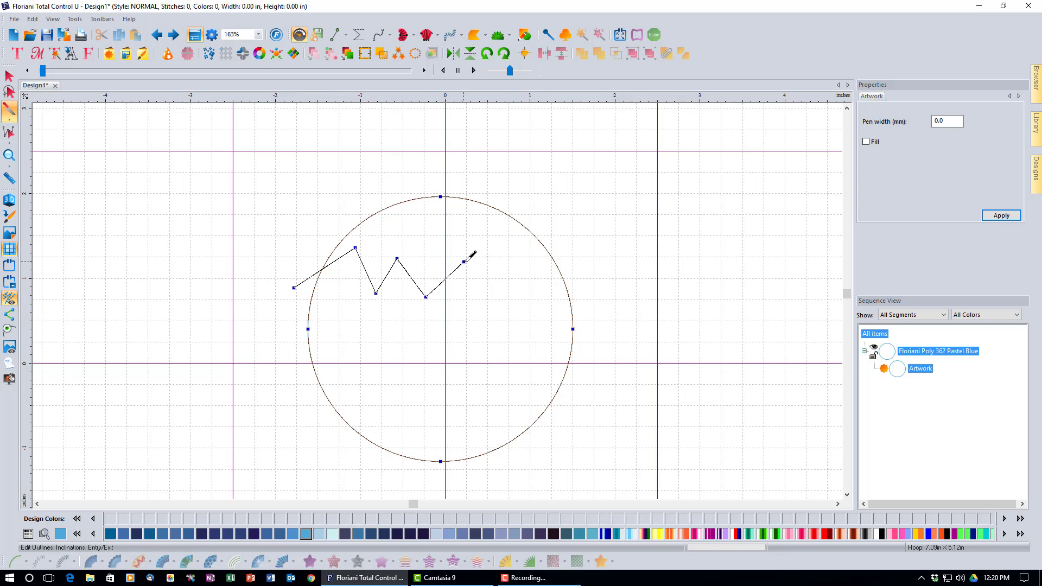
click(501, 313)
click(522, 283)
click(540, 305)
click(590, 268)
key(Return)
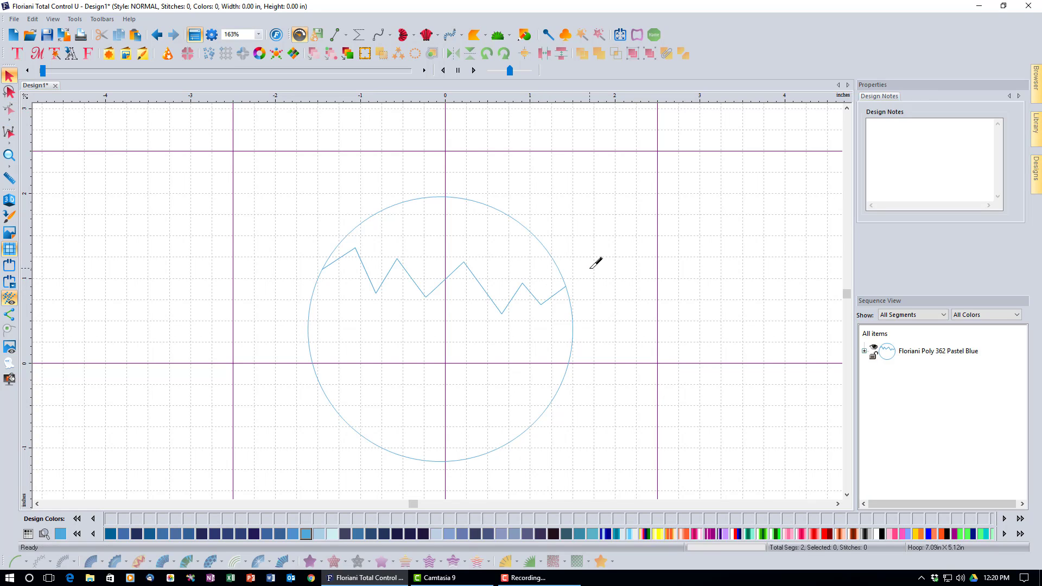
Try moving the upper piece of the zigzag-sliced circle upward, and undo both the move and the slice.
click(541, 242)
drag(543, 240, 538, 207)
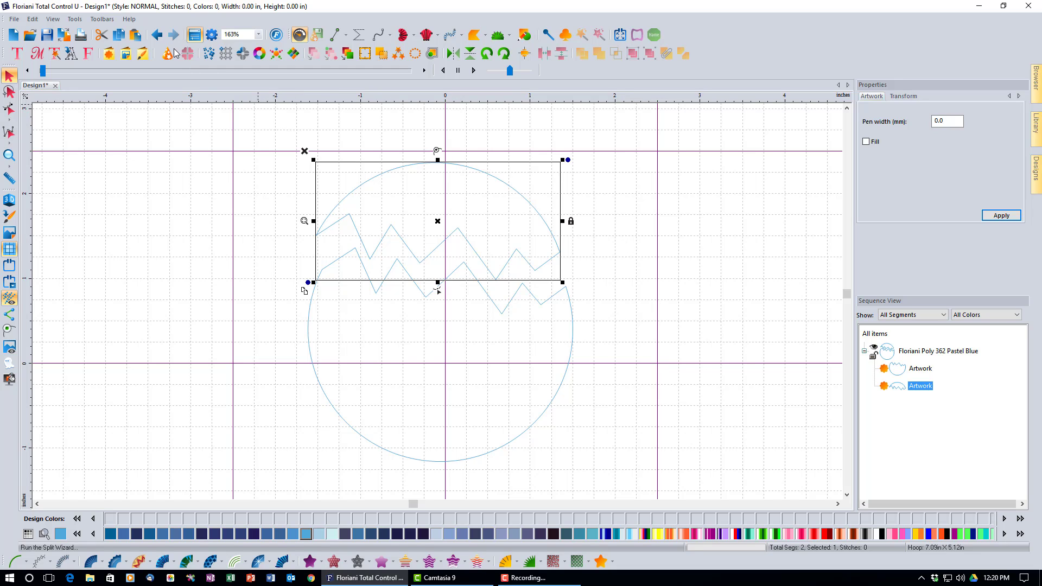
click(158, 36)
click(160, 41)
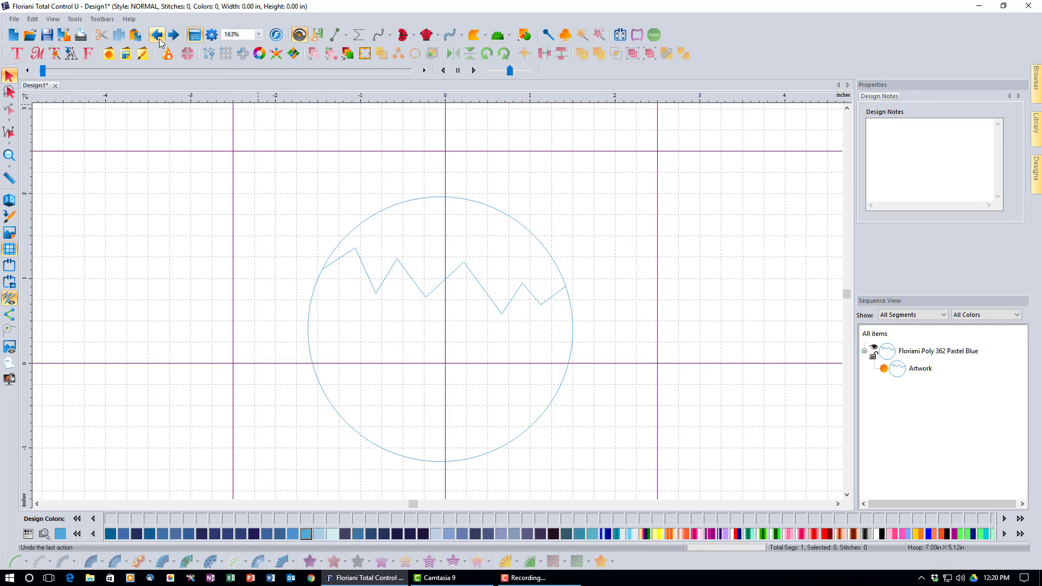
click(160, 41)
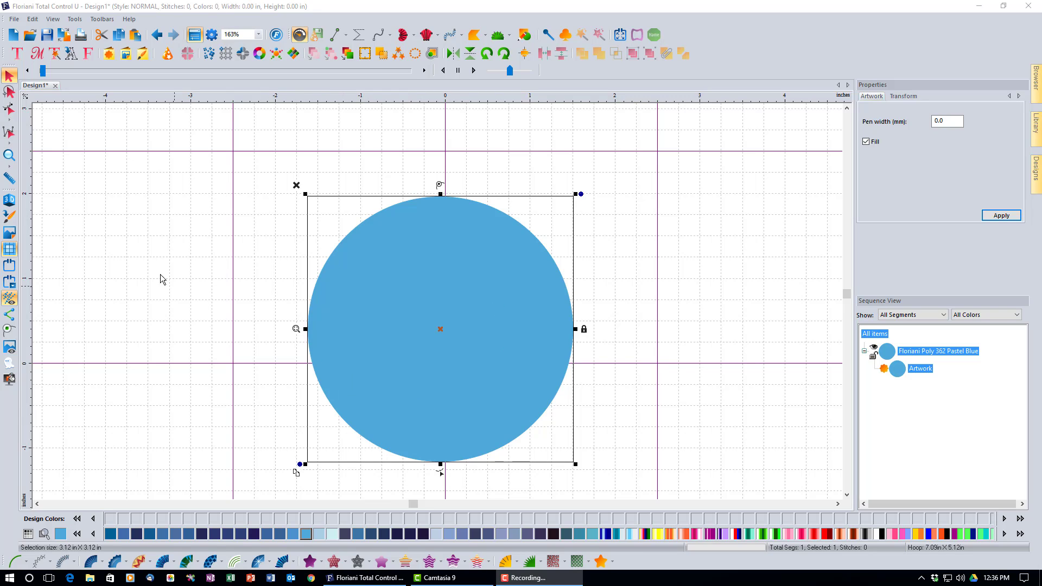
Try adding a straight-sided, seven-point outline inside the filled Pastel Blue circle to cut a hole.
click(13, 122)
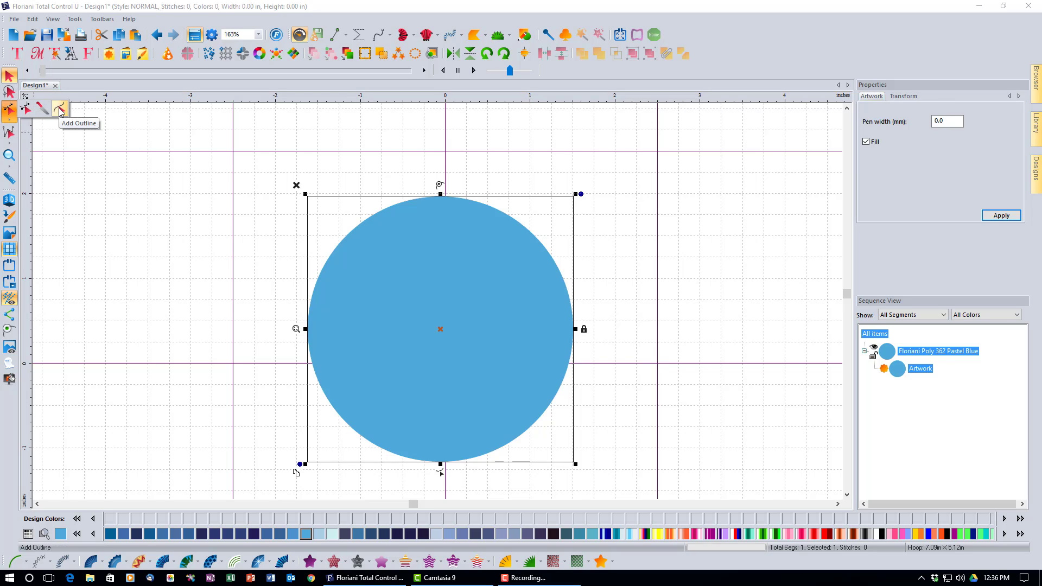
click(59, 110)
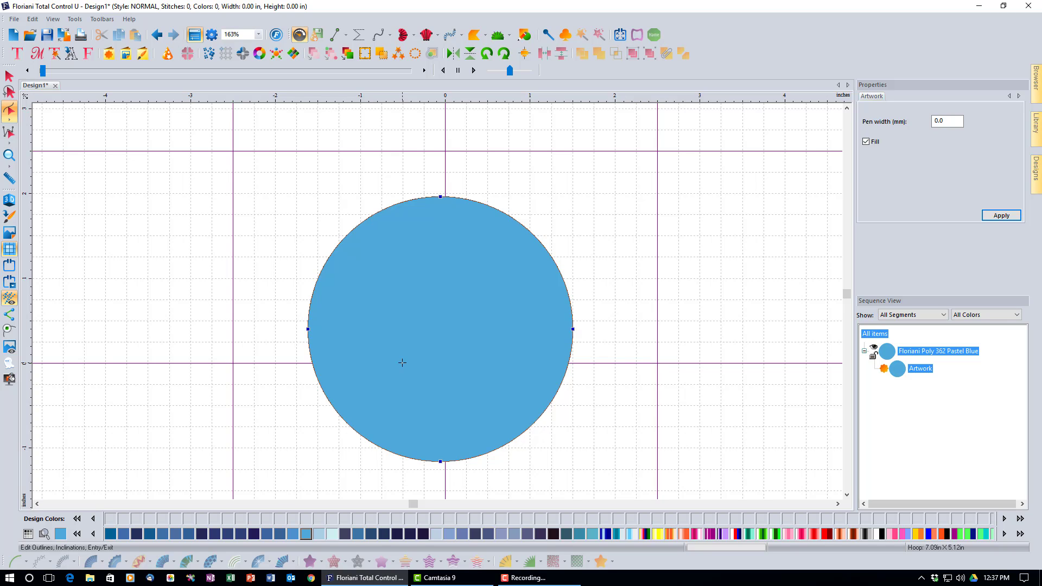
click(375, 316)
click(399, 283)
click(435, 281)
click(473, 313)
click(437, 368)
click(412, 387)
click(8, 331)
right_click(262, 304)
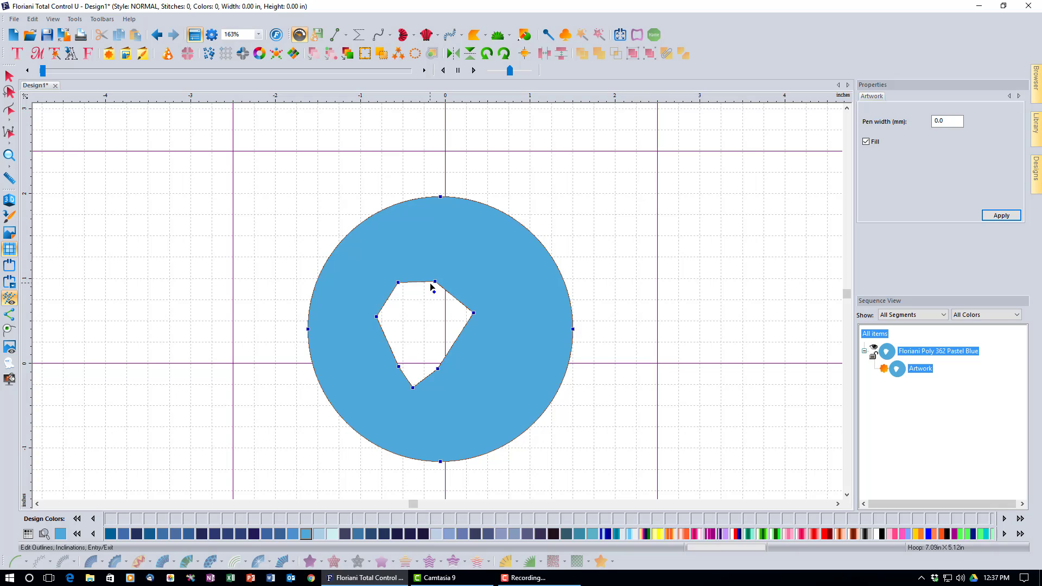
Try bending the hole's top edge outward with a cusp at its upper-right point, and delete the hole.
drag(418, 282, 419, 278)
click(435, 283)
right_click(437, 281)
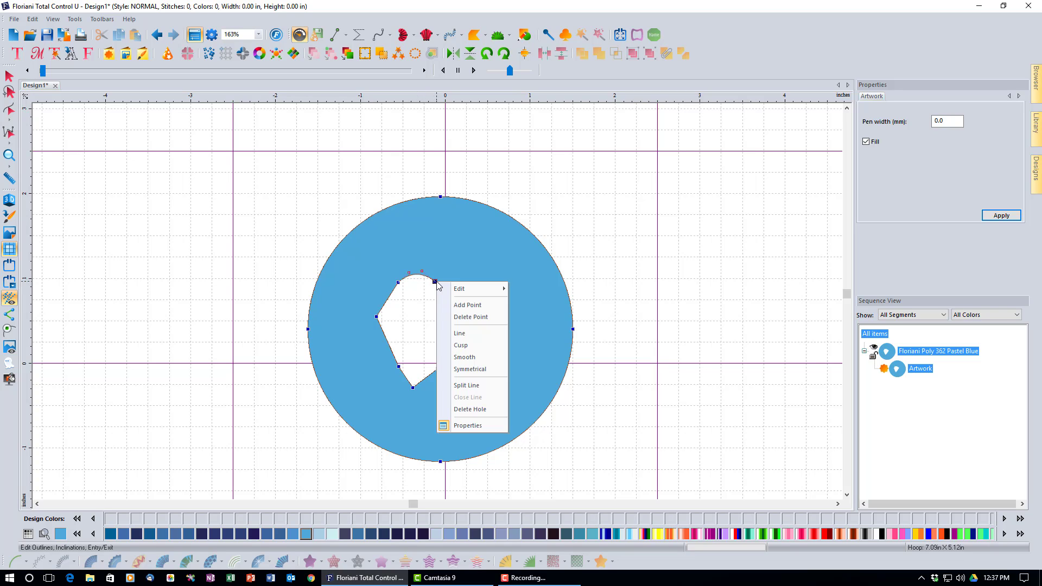
click(478, 344)
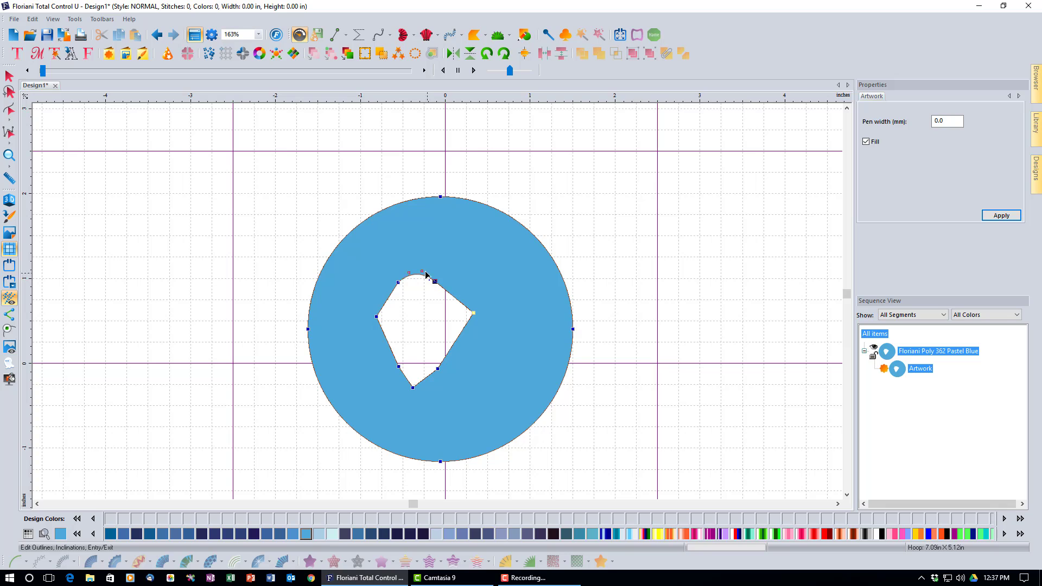
drag(421, 272, 449, 260)
right_click(435, 281)
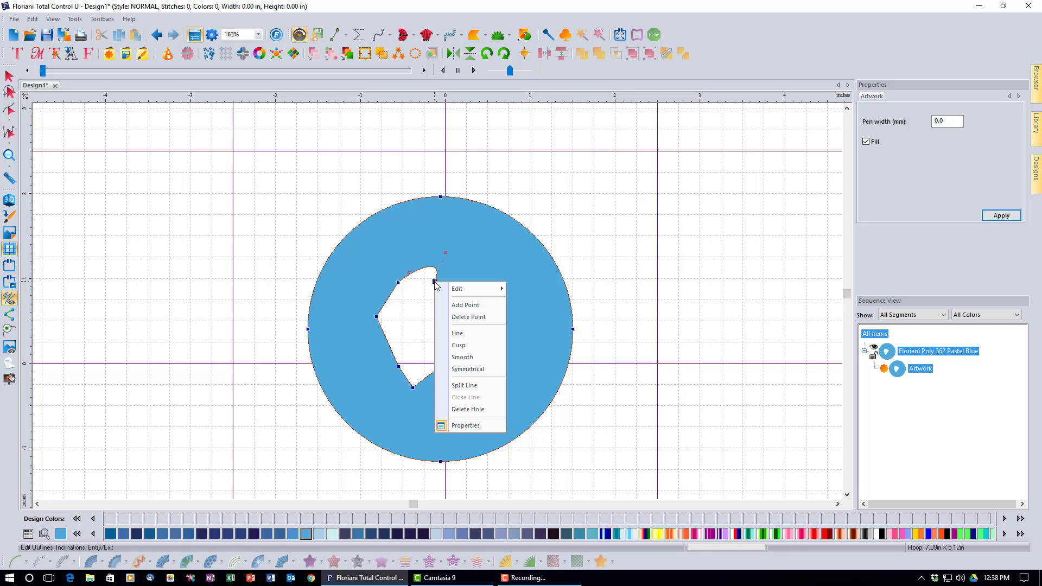
click(472, 409)
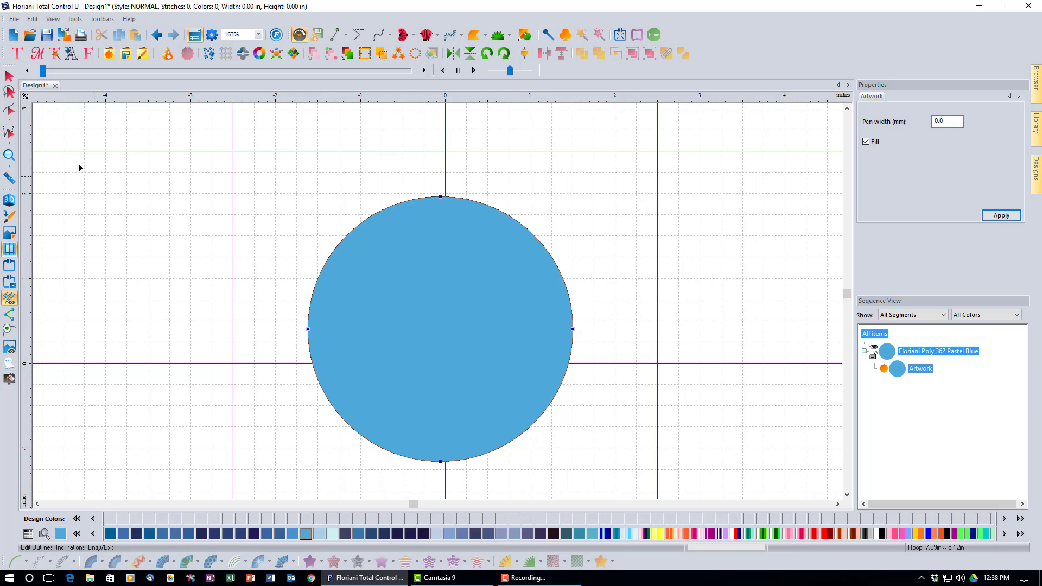
Try adding a curved, eight-point outline near the middle of the filled circle to cut a rounded hole.
click(8, 111)
click(454, 269)
click(494, 288)
click(494, 324)
click(424, 364)
click(401, 343)
click(7, 331)
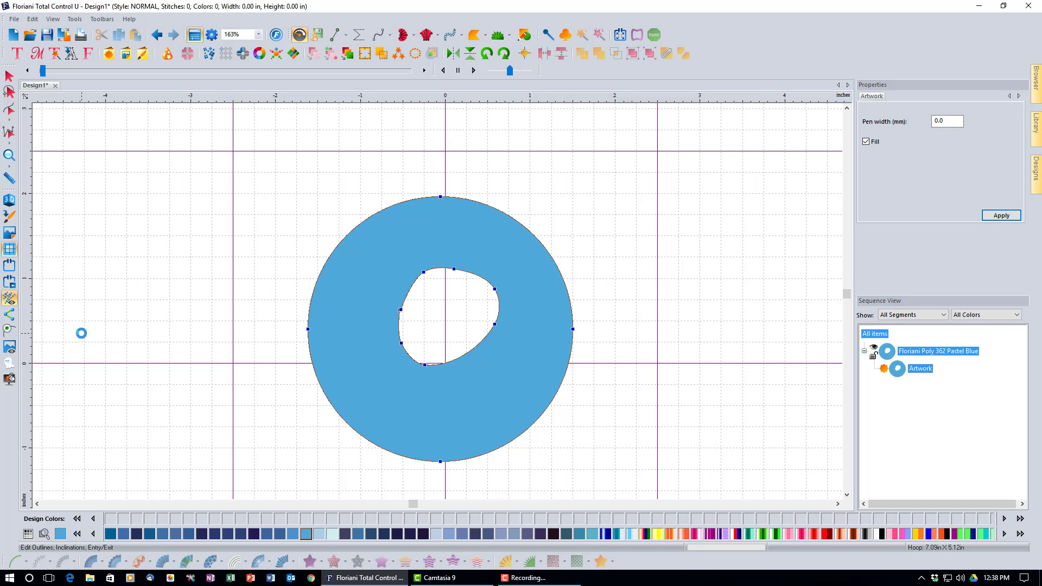
Delete the rounded hole from the circle.
click(417, 360)
right_click(426, 369)
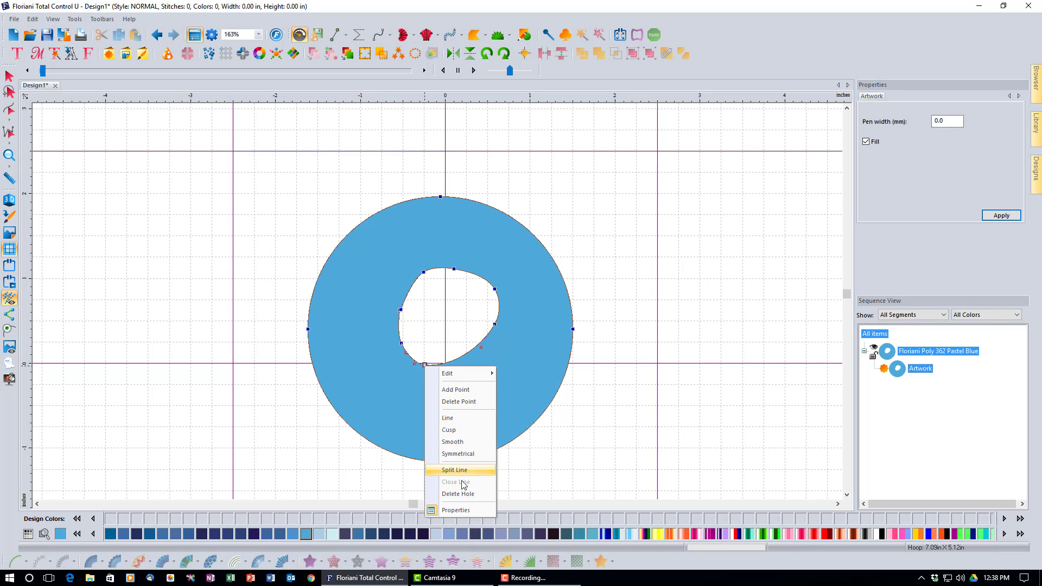
click(462, 494)
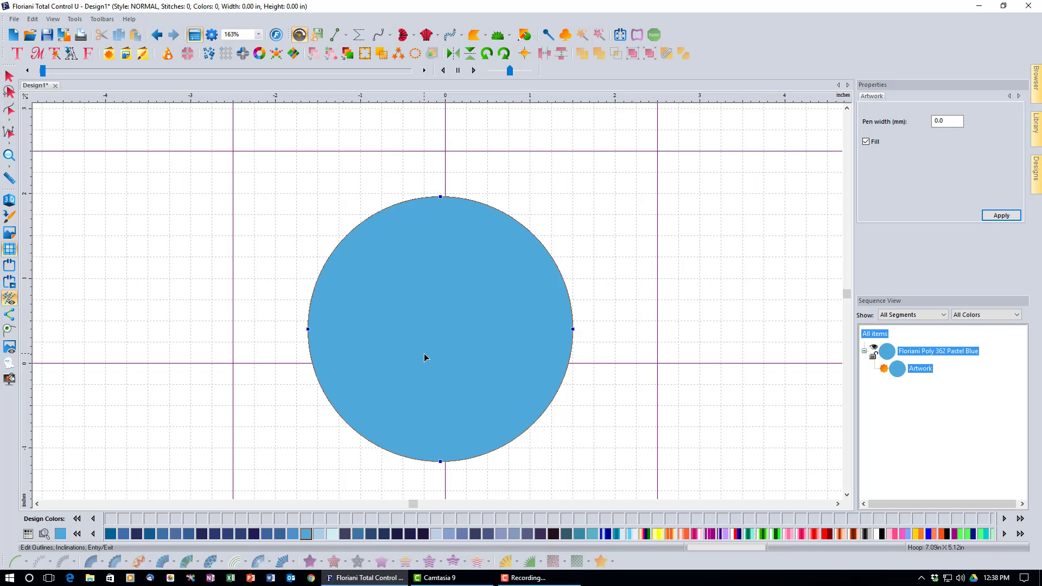
Draw a triangle about 1.68 x 1.53 in, place it inside the circle and colour it Floriani Poly 358 Navy Satin.
click(533, 39)
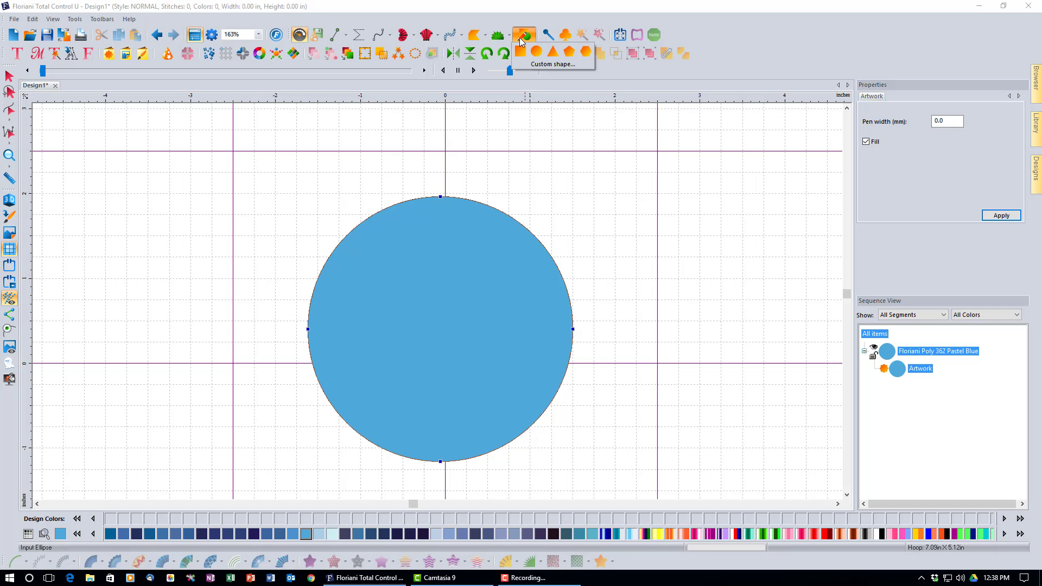
click(552, 51)
drag(620, 192, 762, 320)
drag(724, 228, 471, 301)
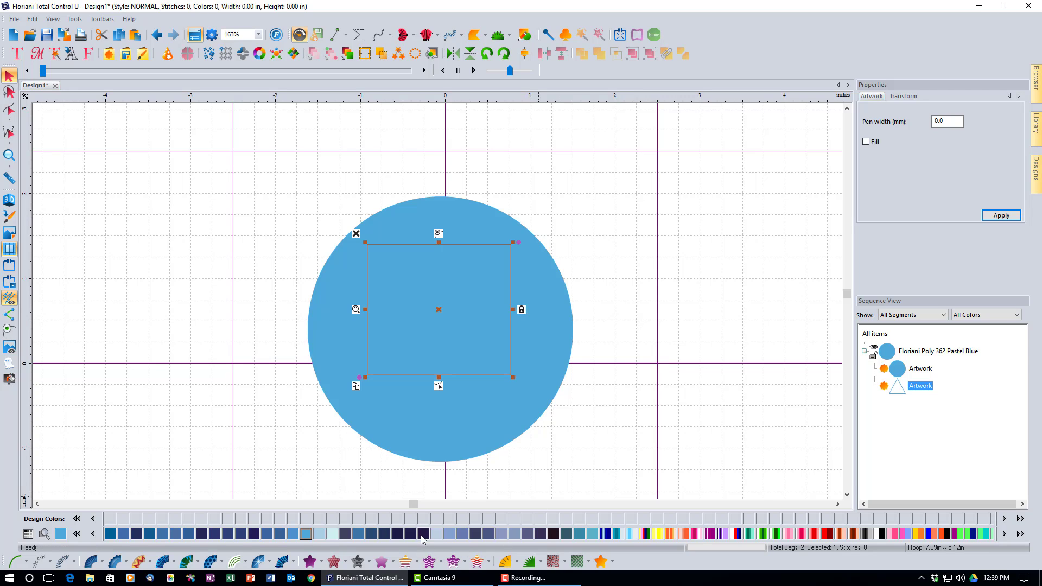
click(423, 534)
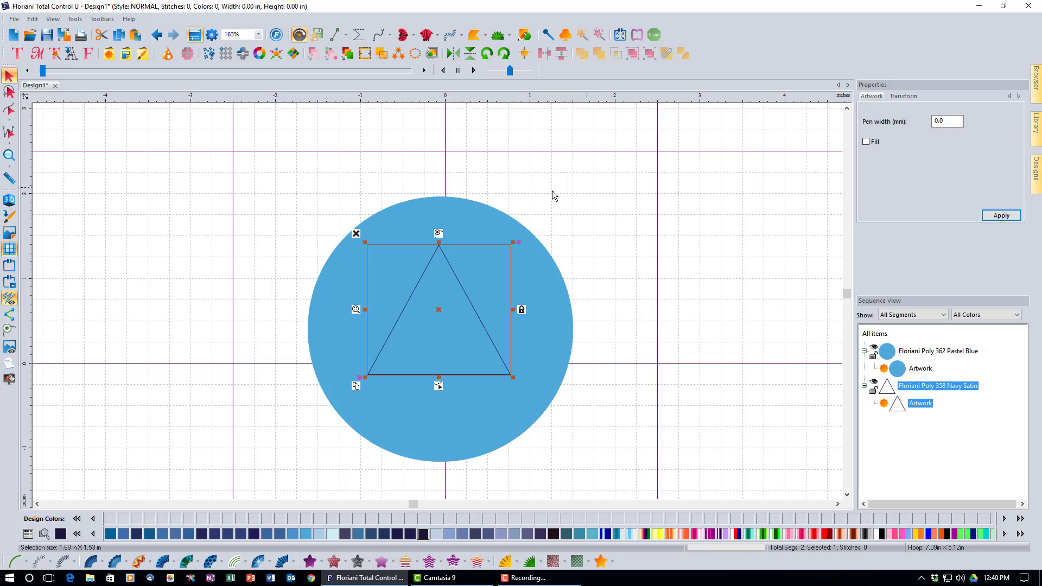
Combine the circle and the triangle into one artwork object and turn on its fill.
drag(284, 167, 600, 473)
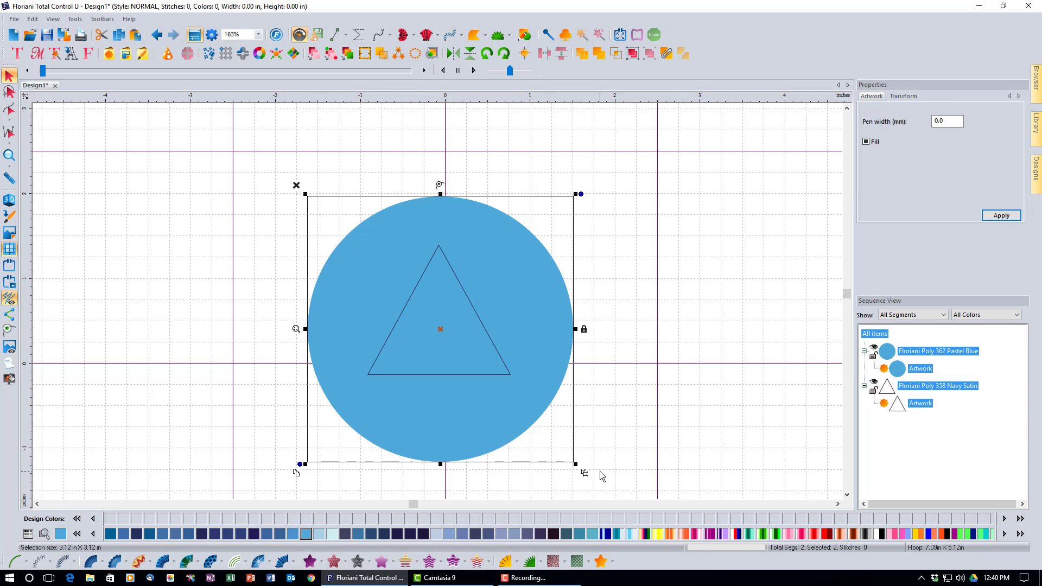
click(665, 54)
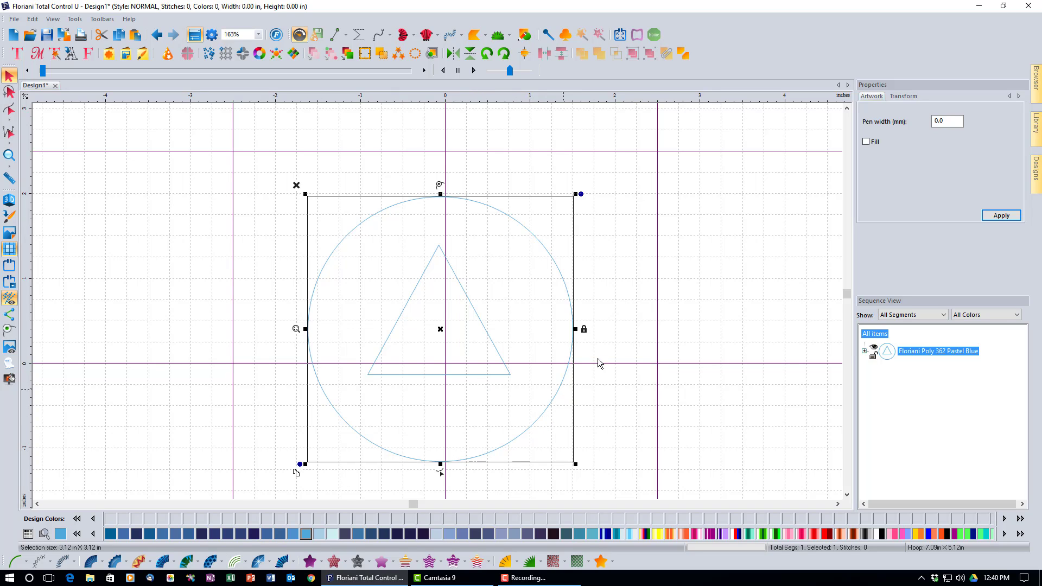
click(867, 142)
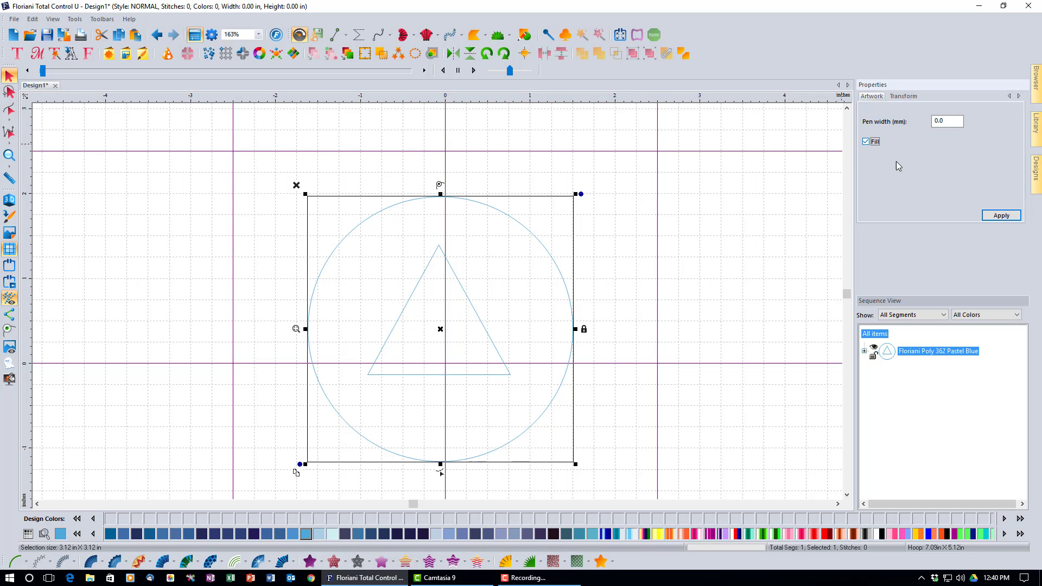
click(1004, 216)
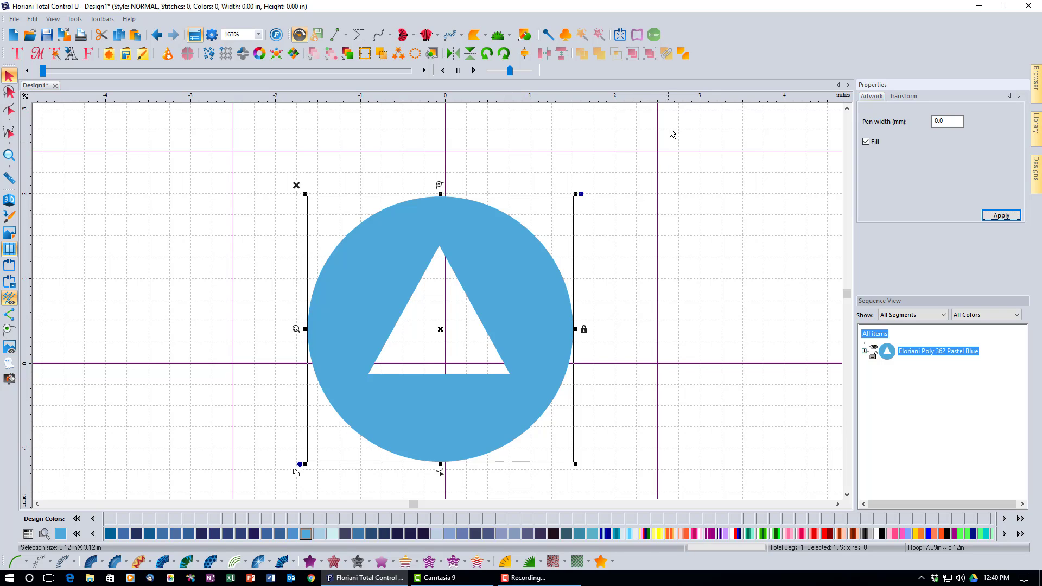
Break apart the combined shape and check the separate triangle and circle artwork in the sequence.
click(684, 53)
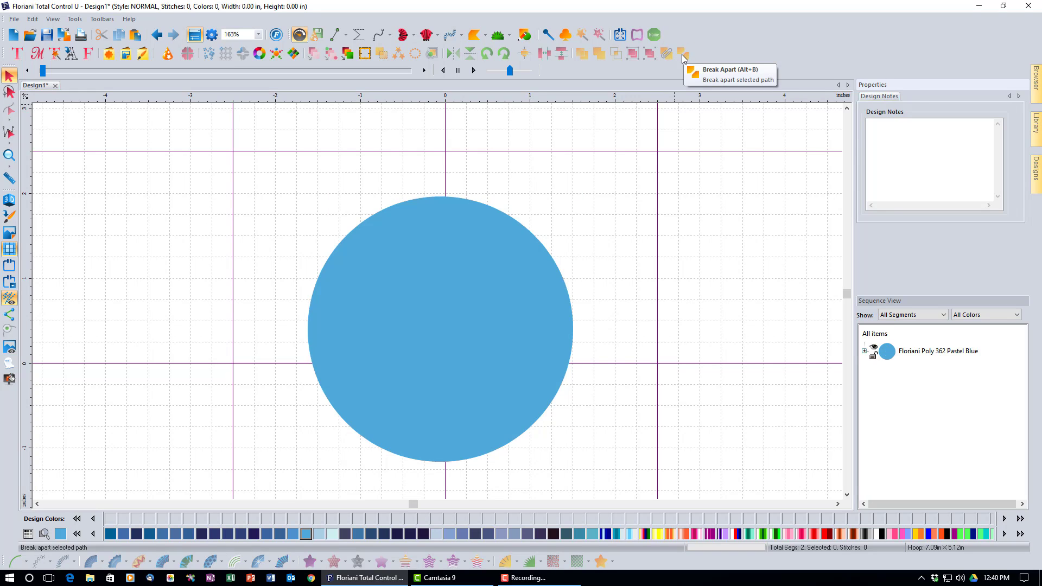
click(864, 351)
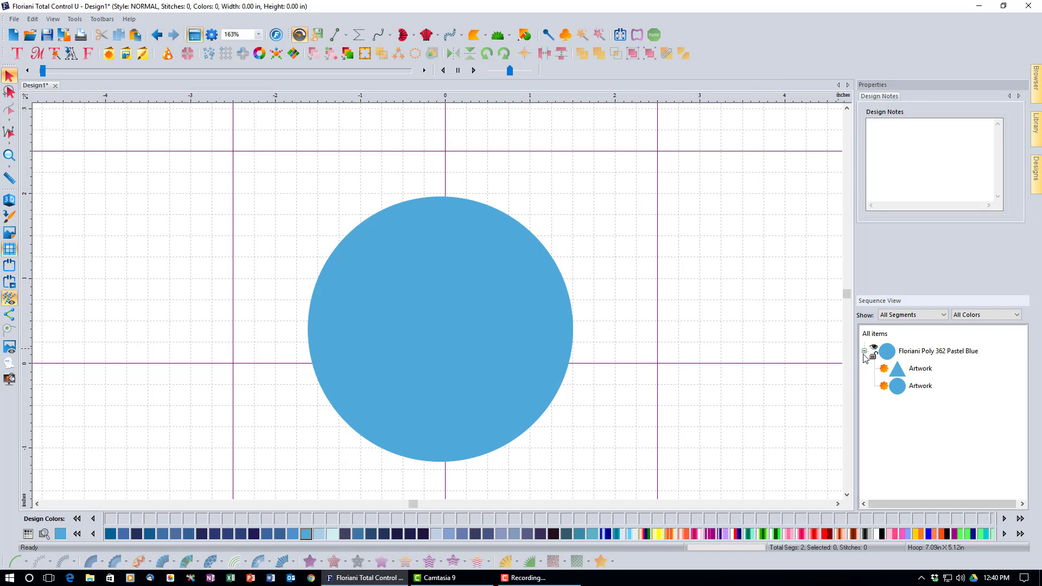
click(931, 373)
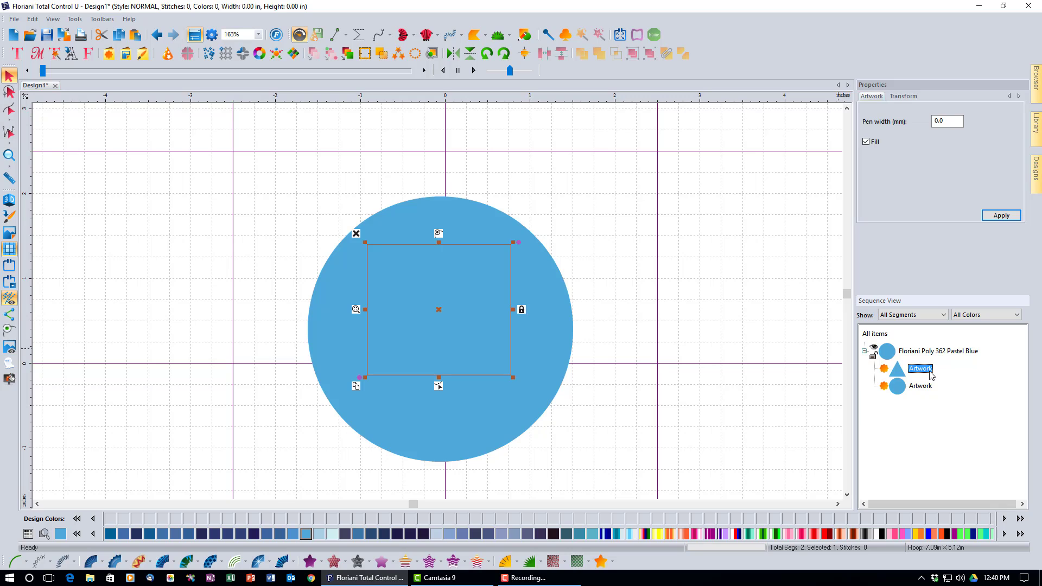
click(931, 386)
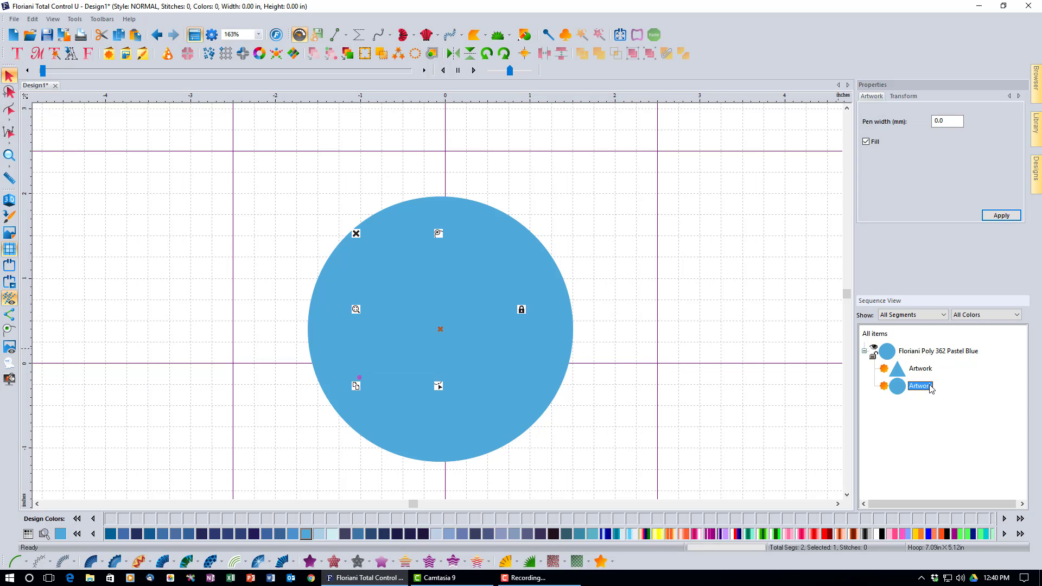
Recolour the triangle Floriani Poly 334 Concord Blue and place it after the circle in the sequence.
click(928, 371)
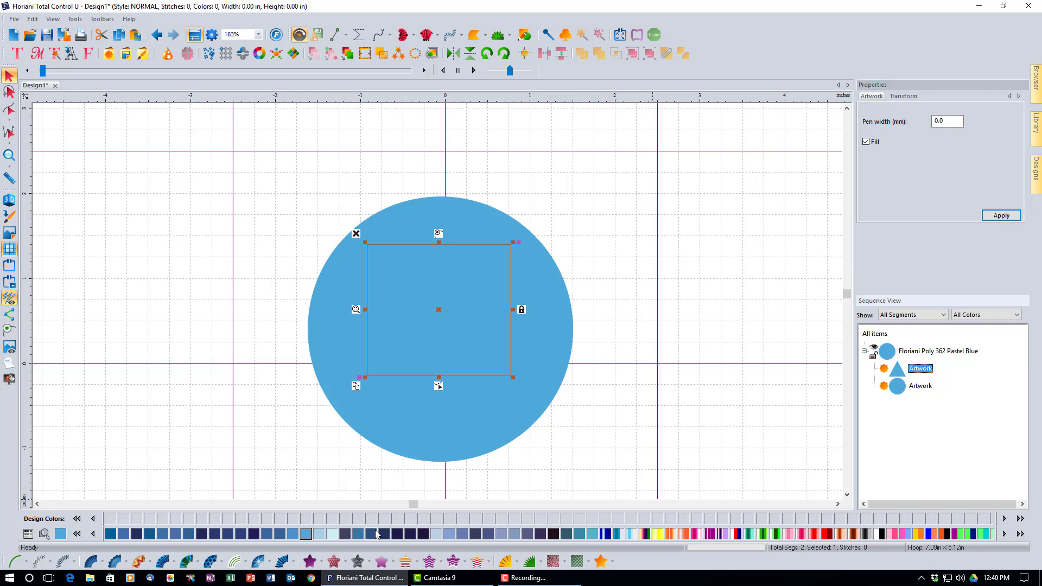
click(383, 531)
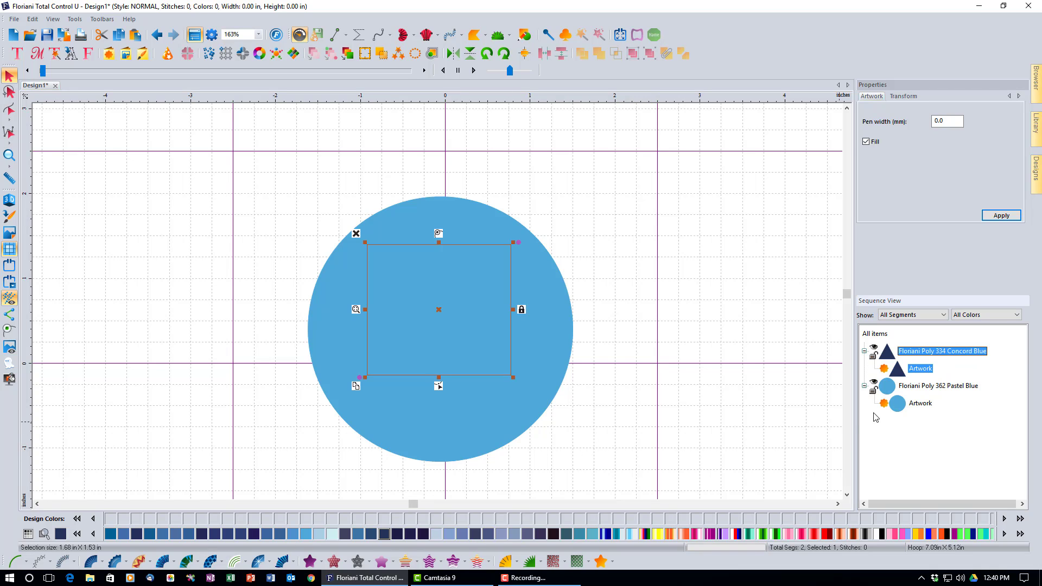
drag(928, 350, 863, 440)
click(722, 440)
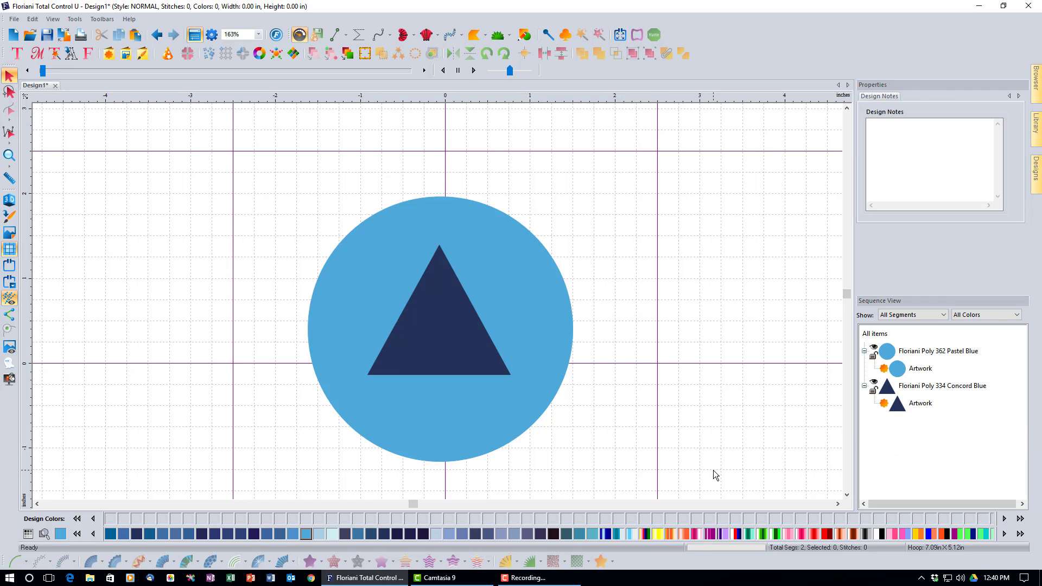
Move the triangle so it overlaps the circle's right edge, and combine the two shapes.
click(422, 361)
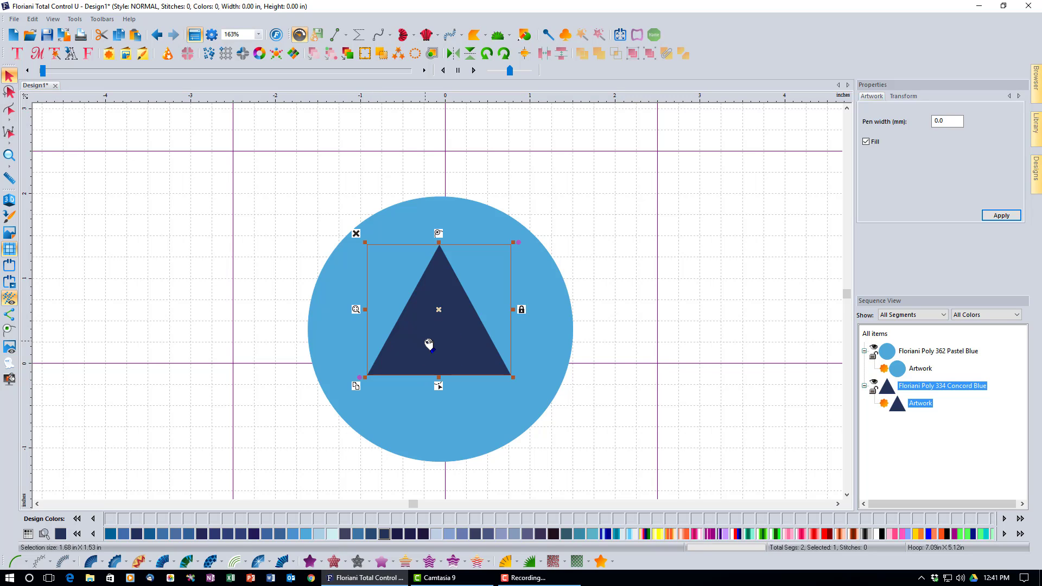
drag(428, 344, 570, 378)
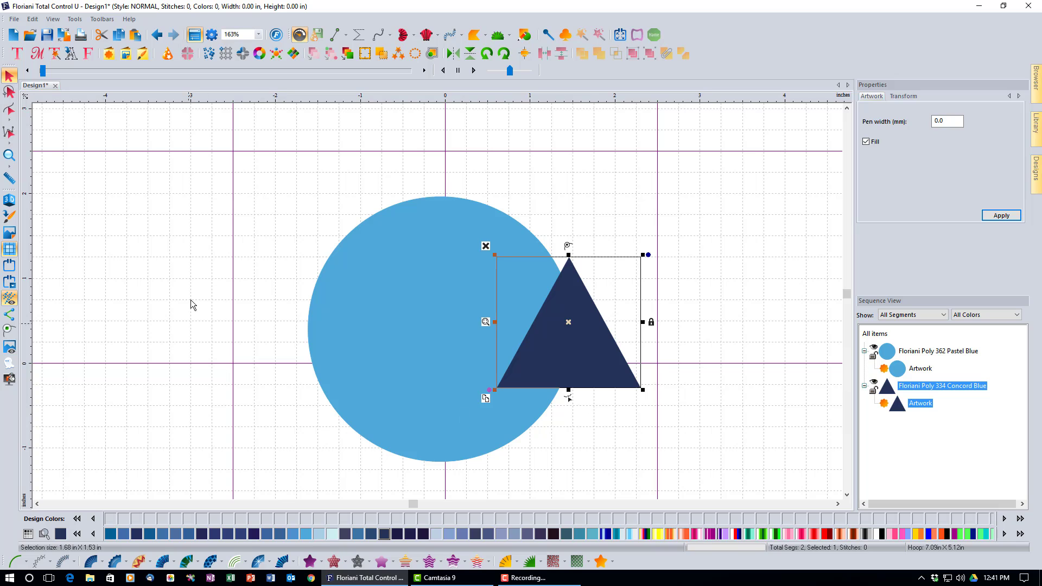
drag(270, 168, 658, 462)
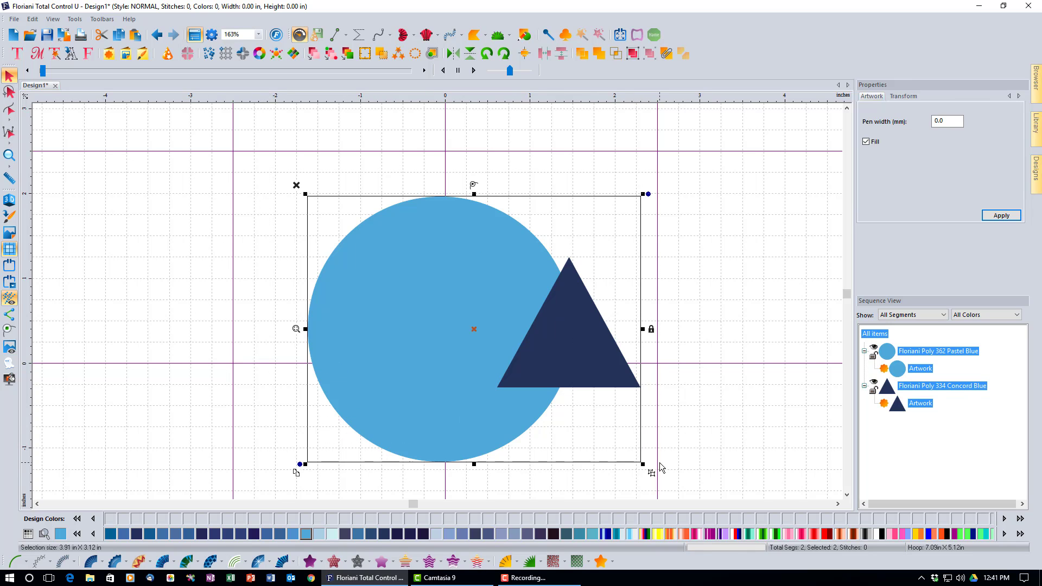
click(666, 53)
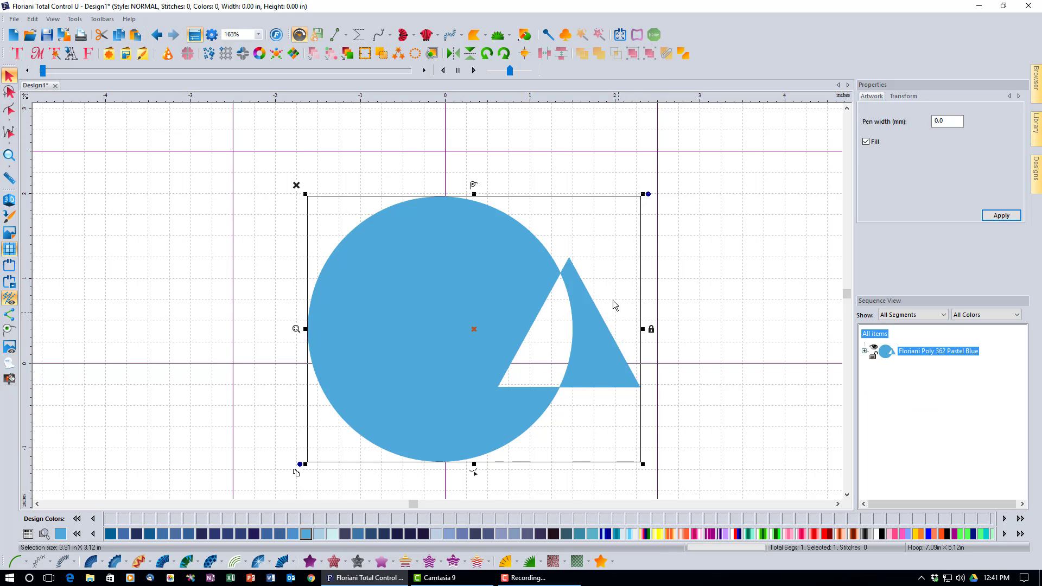